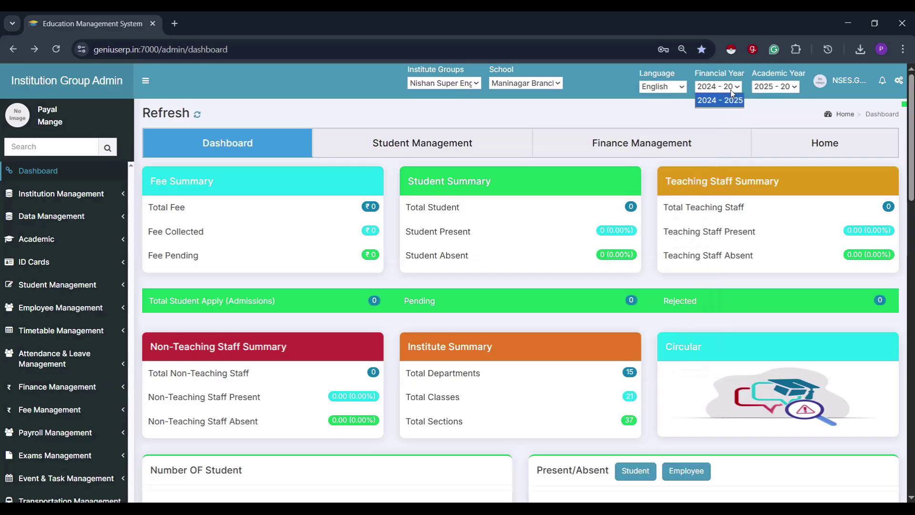
- Check the academic year choices and review the dashboard's summaries, student and fee charts, news, calendar and recent updates
left_click(775, 91)
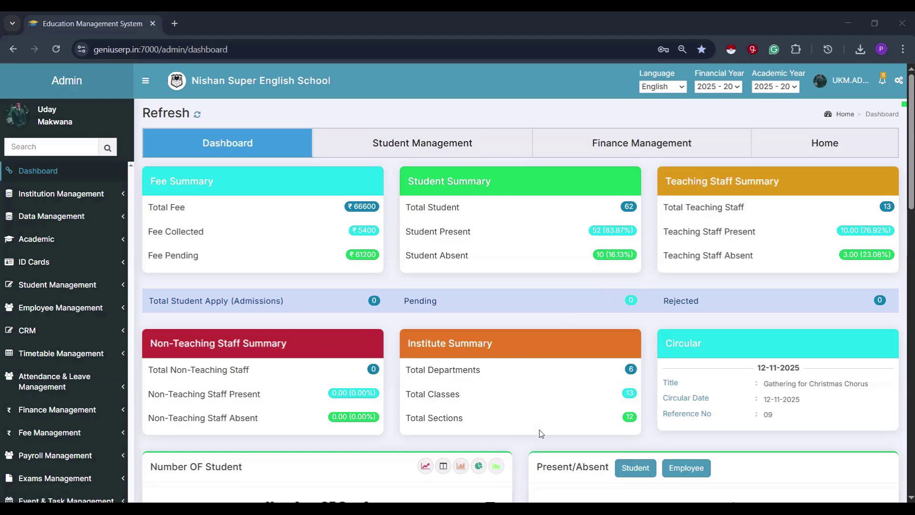
scroll(577, 357, "down", 3)
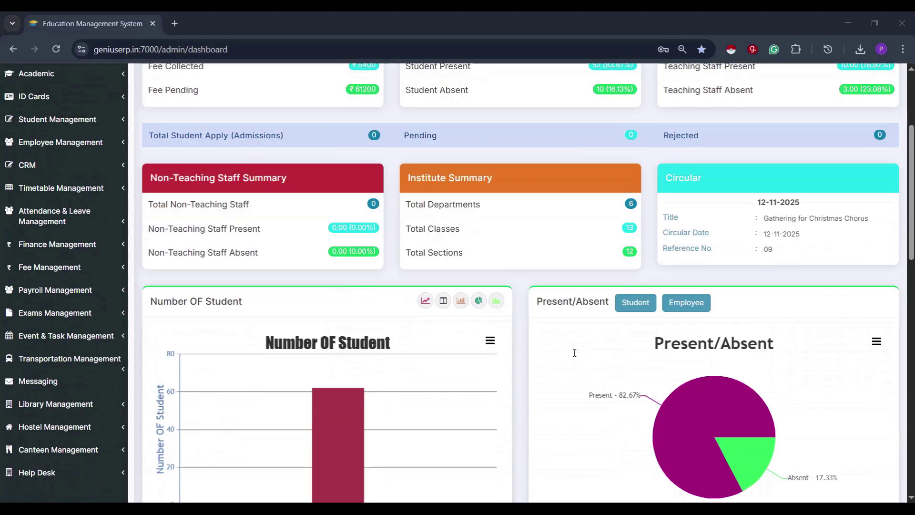
scroll(575, 352, "down", 5)
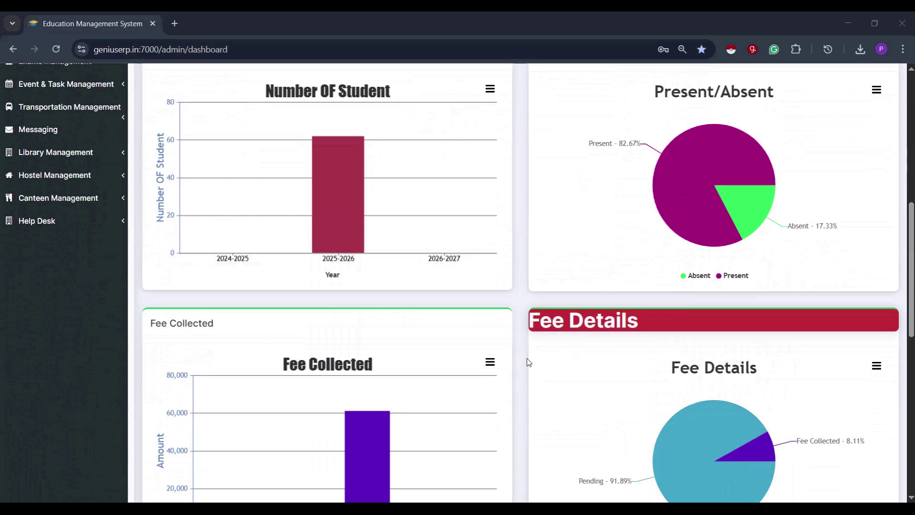
scroll(503, 407, "down", 3)
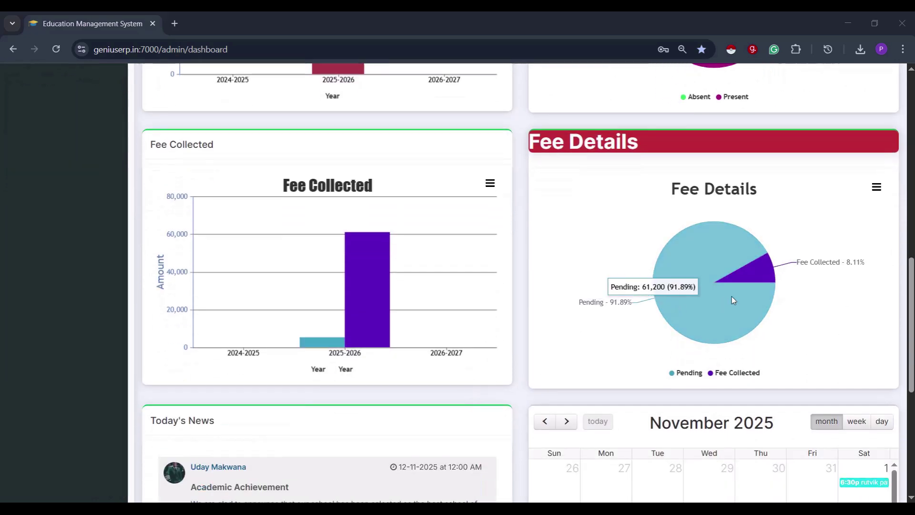
scroll(714, 369, "down", 5)
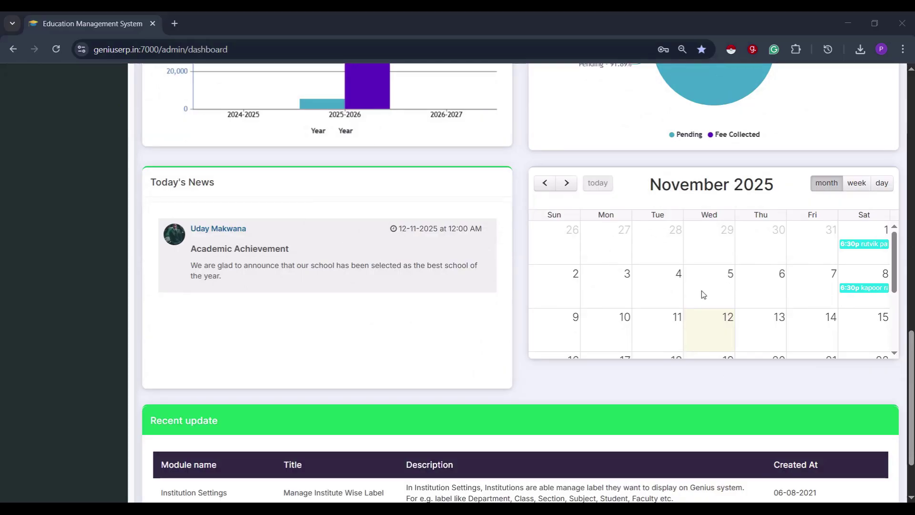
scroll(704, 294, "down", 3)
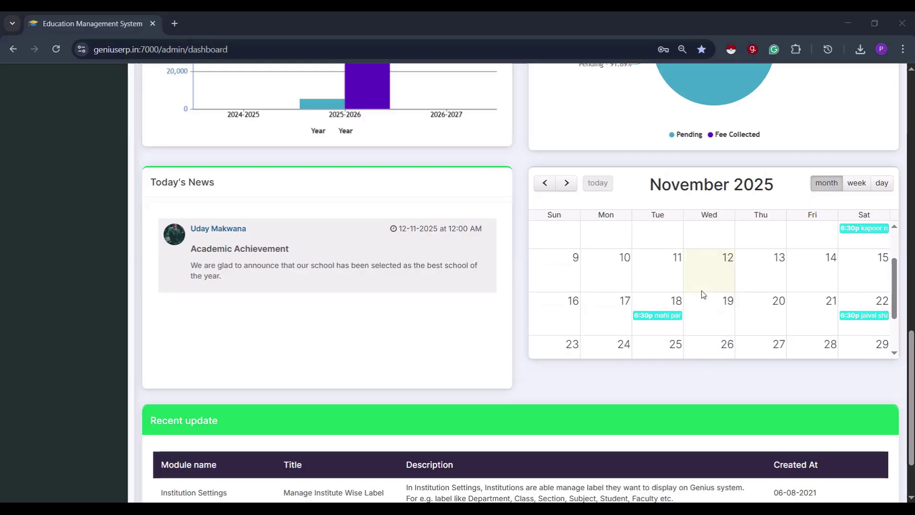
scroll(587, 378, "down", 1)
scroll(587, 378, "down", 1)
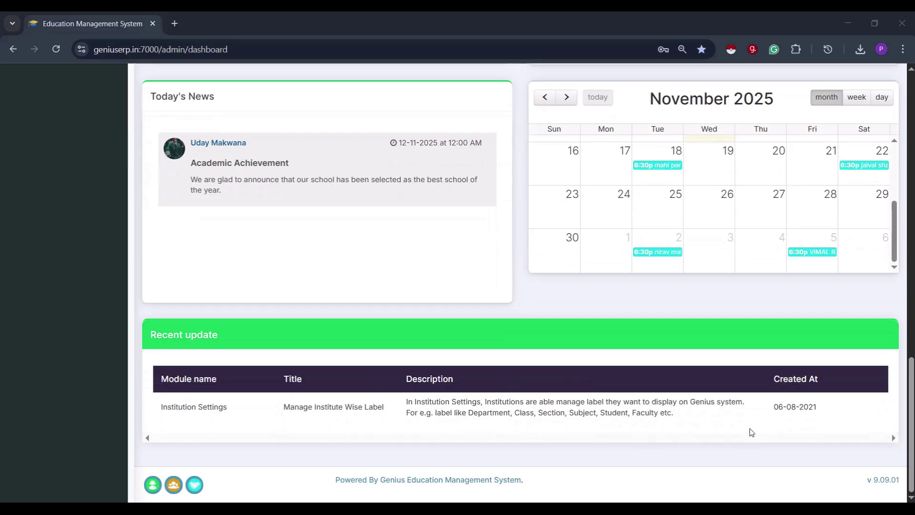
scroll(754, 430, "up", 1)
scroll(755, 428, "up", 9)
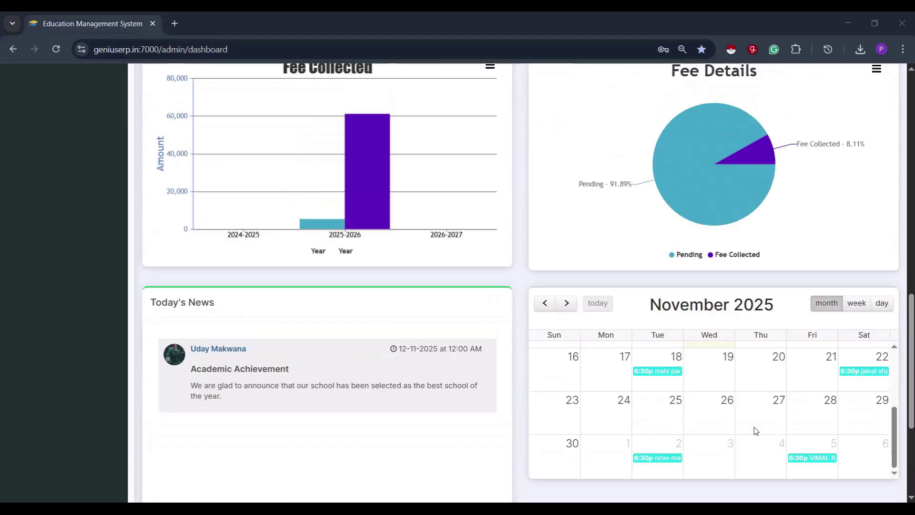
scroll(754, 430, "up", 6)
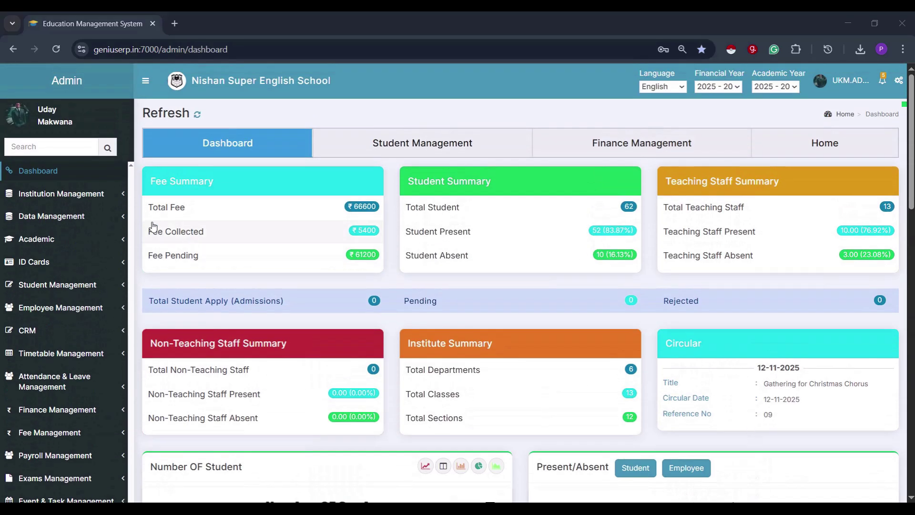
- Open the Institution Settings and examine the general options for registration numbers, credentials, attendance, shifts and email notifications
left_click(79, 195)
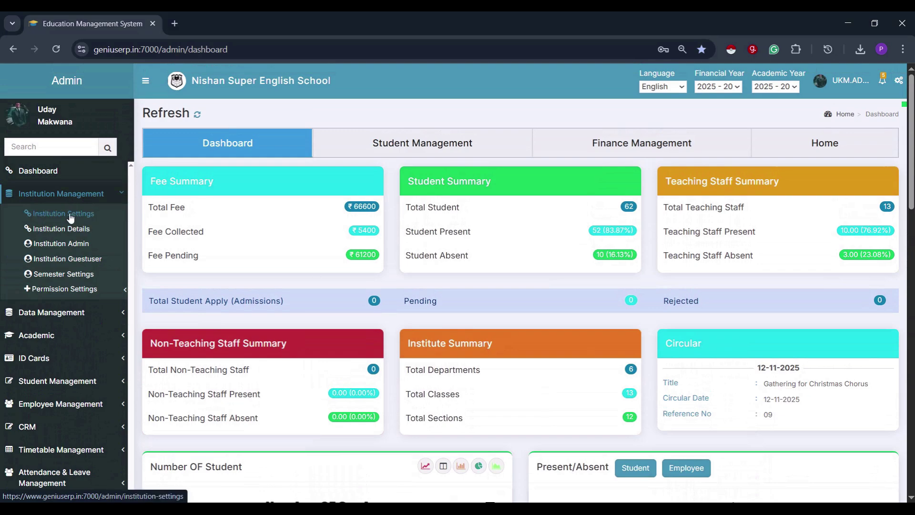
left_click(71, 218)
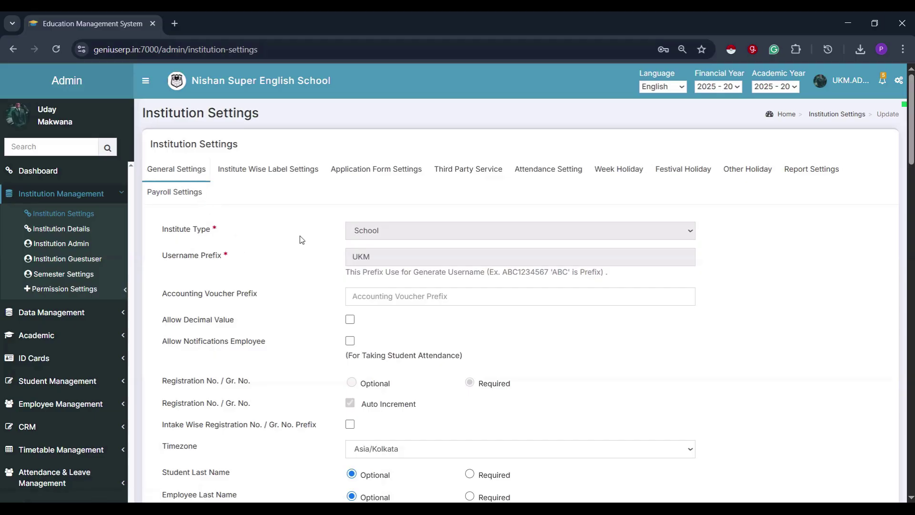
scroll(292, 258, "down", 1)
scroll(293, 258, "down", 1)
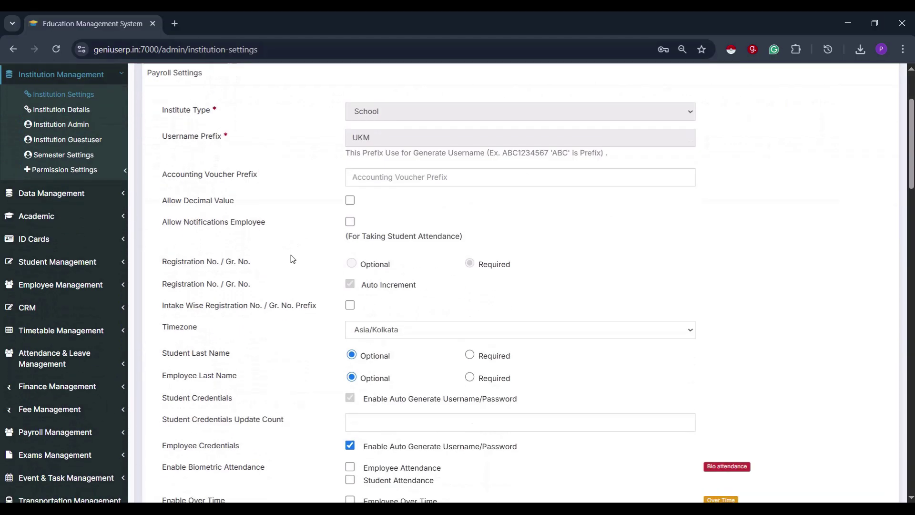
scroll(292, 259, "down", 1)
scroll(292, 261, "down", 2)
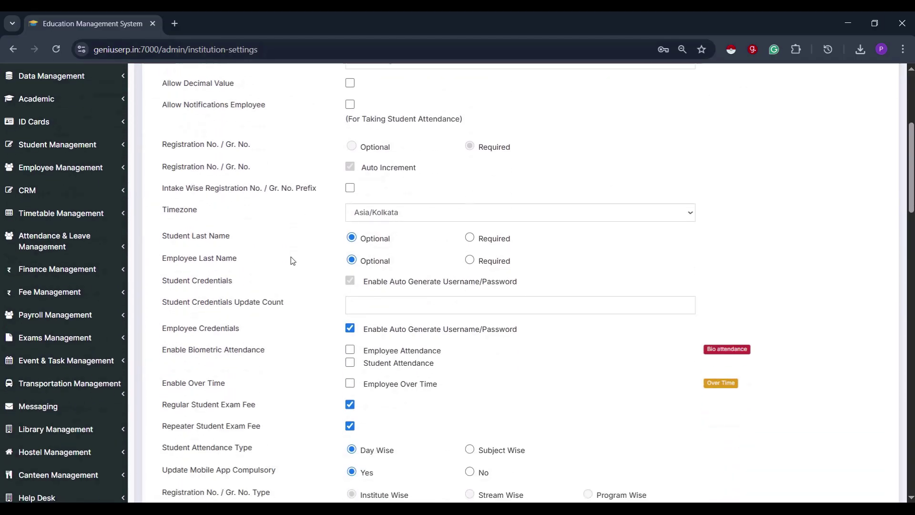
scroll(293, 261, "down", 1)
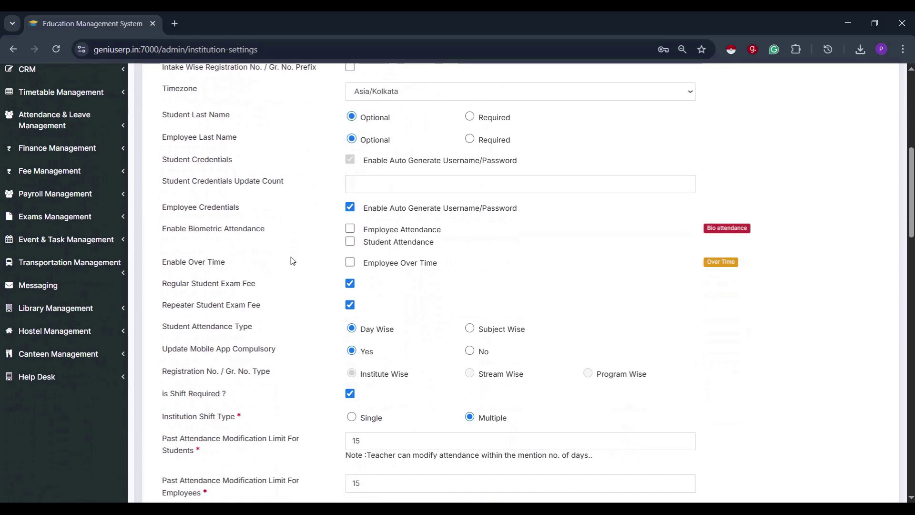
scroll(292, 261, "down", 1)
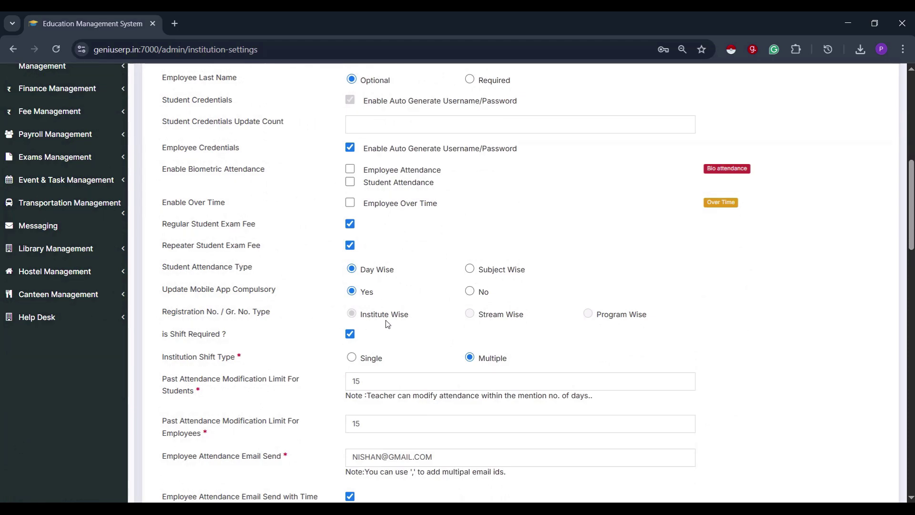
scroll(388, 324, "down", 2)
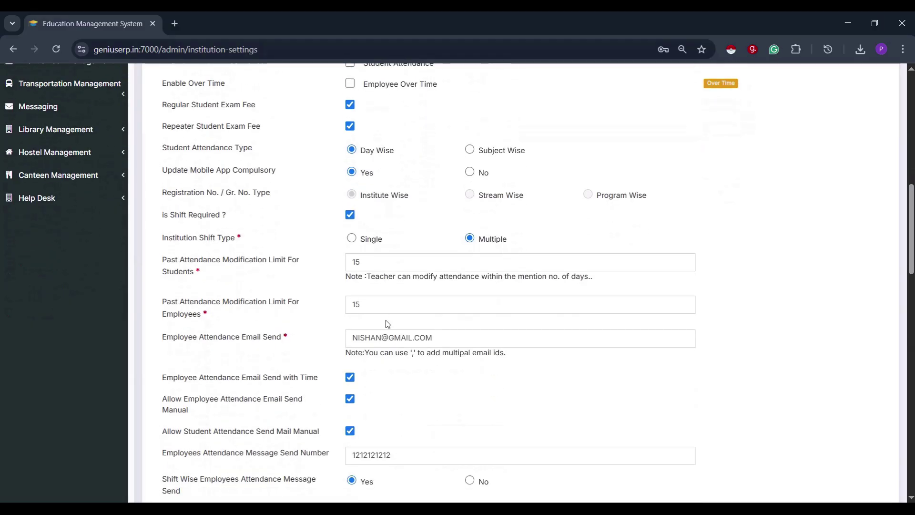
scroll(387, 324, "down", 1)
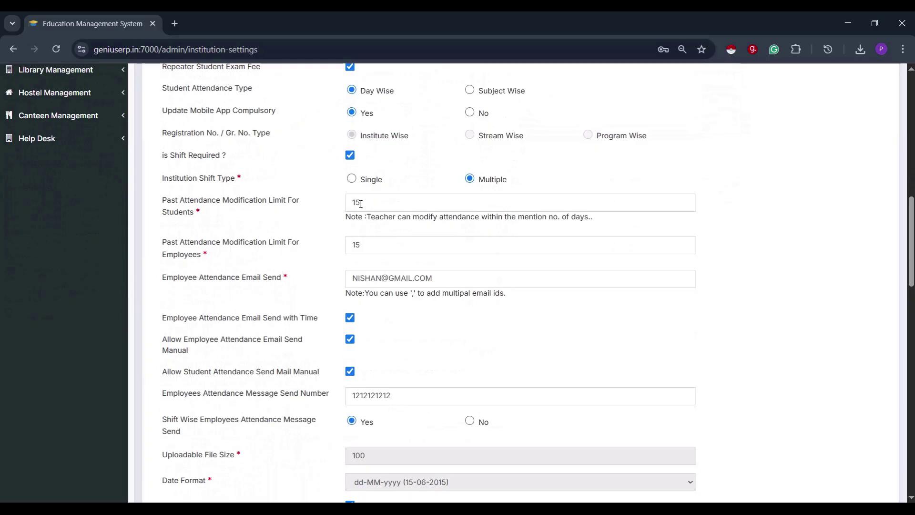
scroll(378, 248, "down", 2)
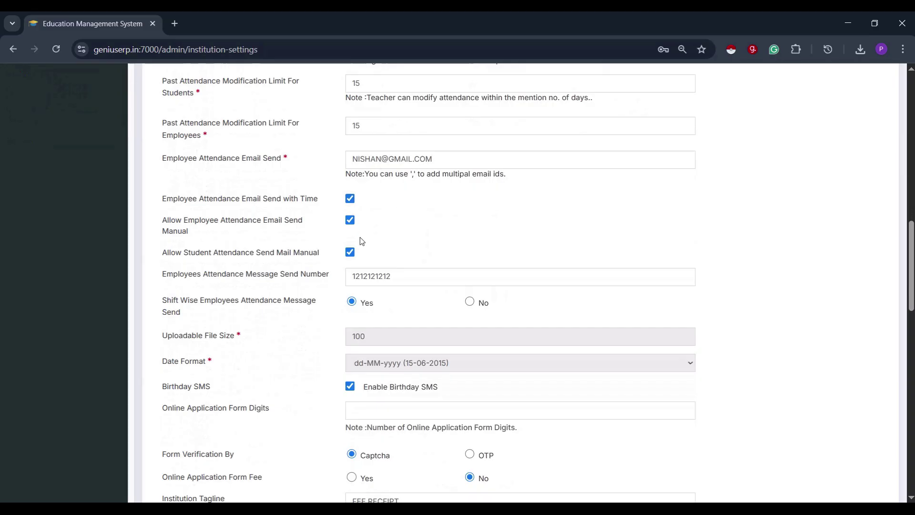
scroll(362, 241, "down", 2)
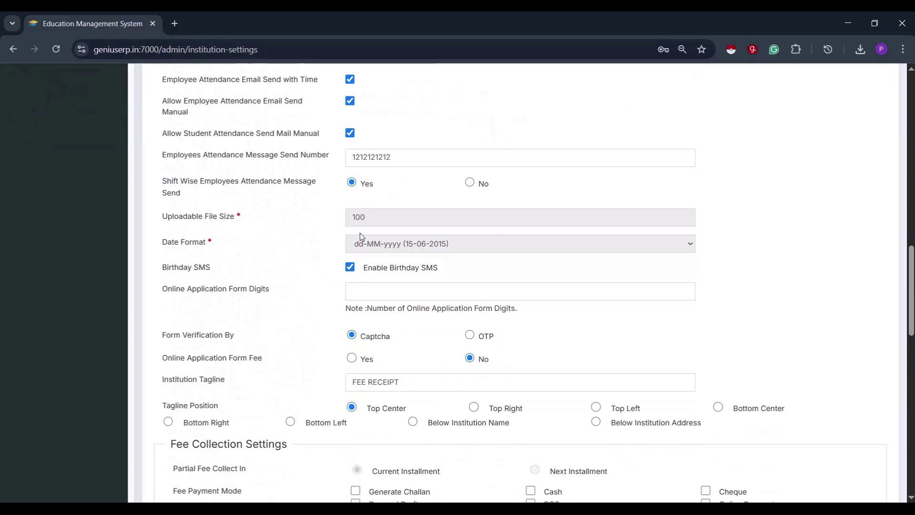
- Choose Year Wise for Advance Fee Collect By in the Fee Collection Settings
scroll(404, 283, "down", 2)
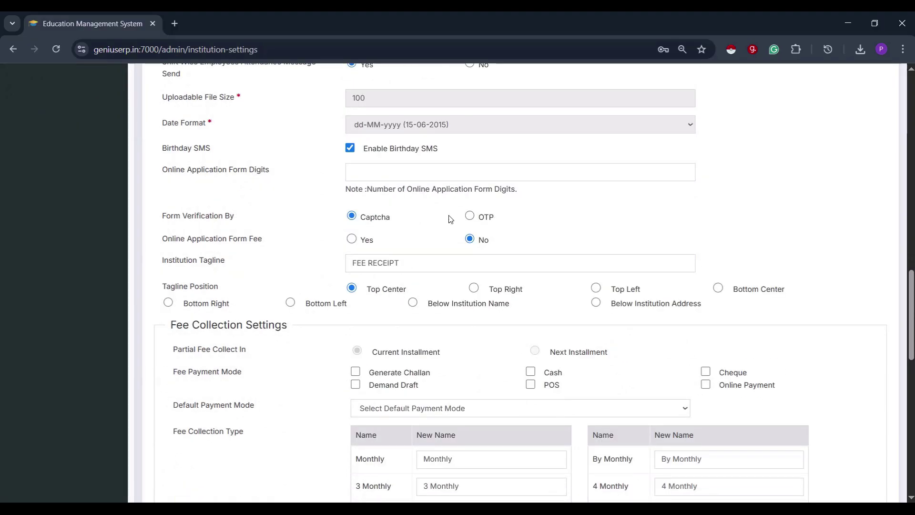
scroll(435, 281, "down", 1)
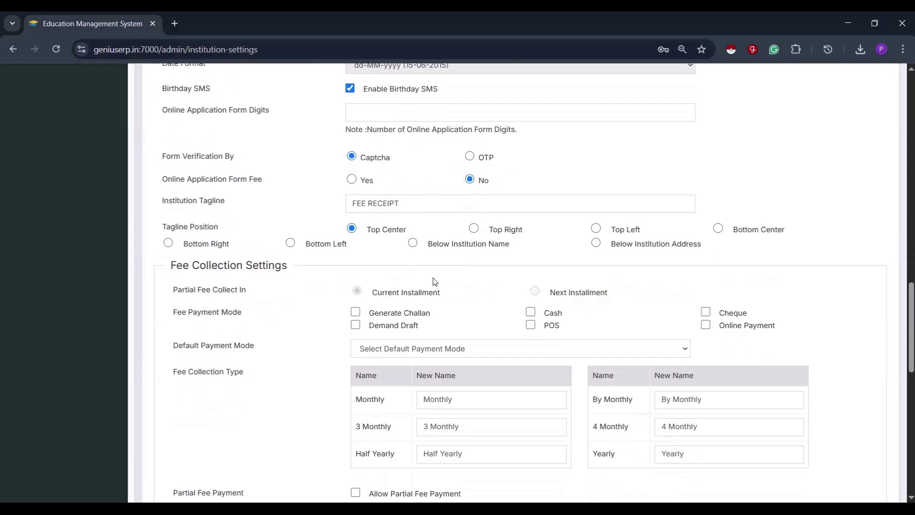
scroll(434, 282, "down", 2)
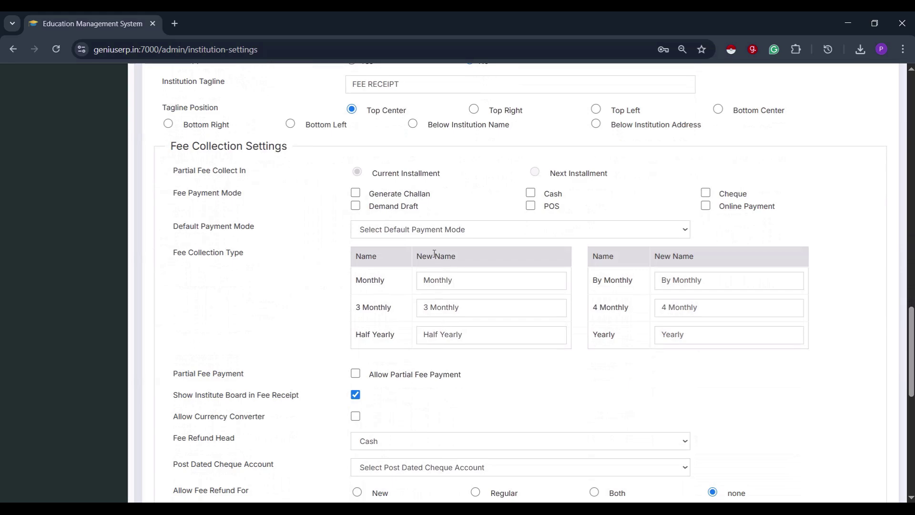
scroll(444, 333, "down", 4)
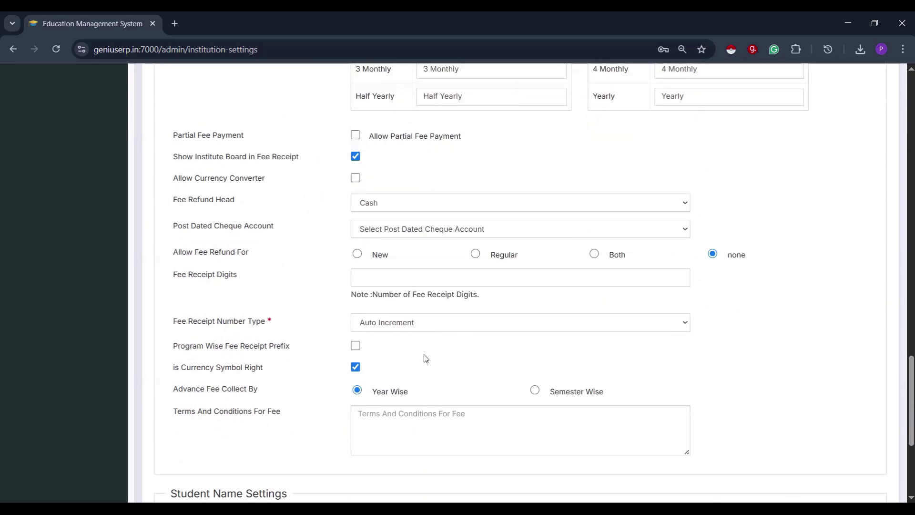
scroll(425, 358, "down", 2)
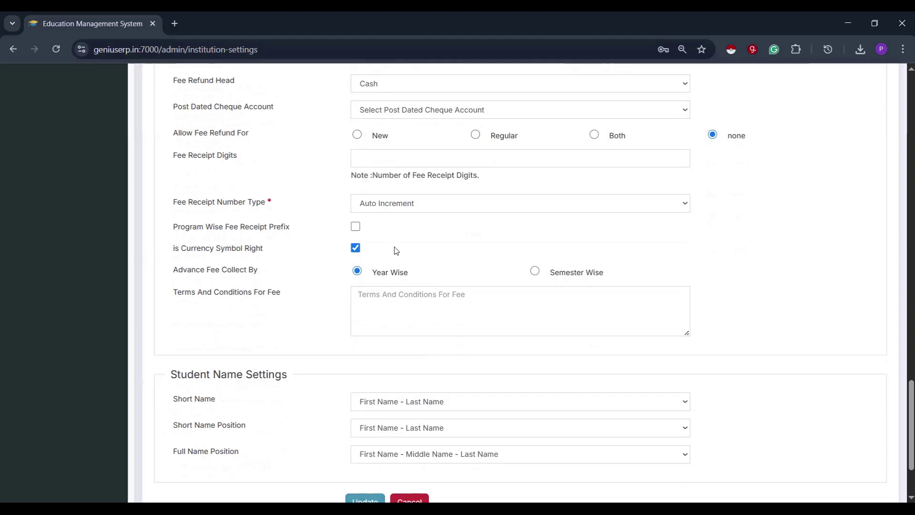
left_click(357, 271)
- Set the student Short Name and Short Name Position to Last Name - Middle Name, and Full Name Position to First Name - Middle Name - Last Name
scroll(467, 299, "down", 2)
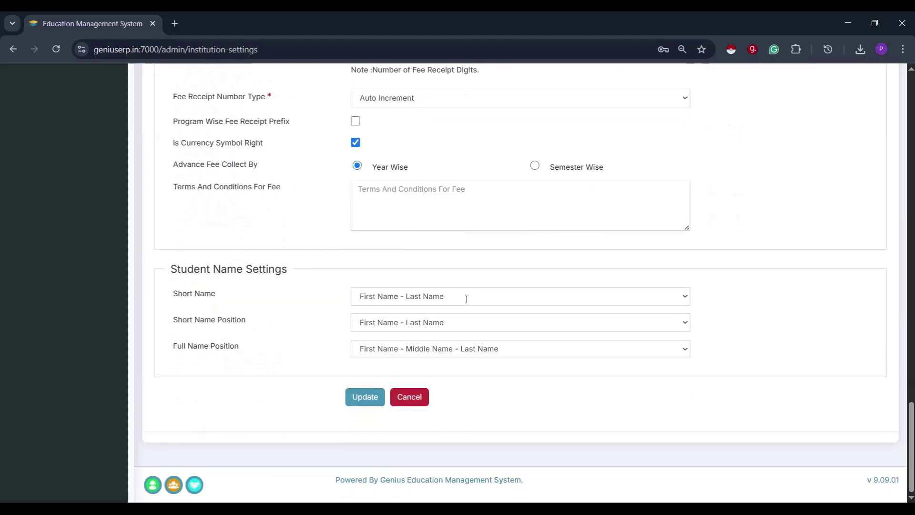
left_click(438, 296)
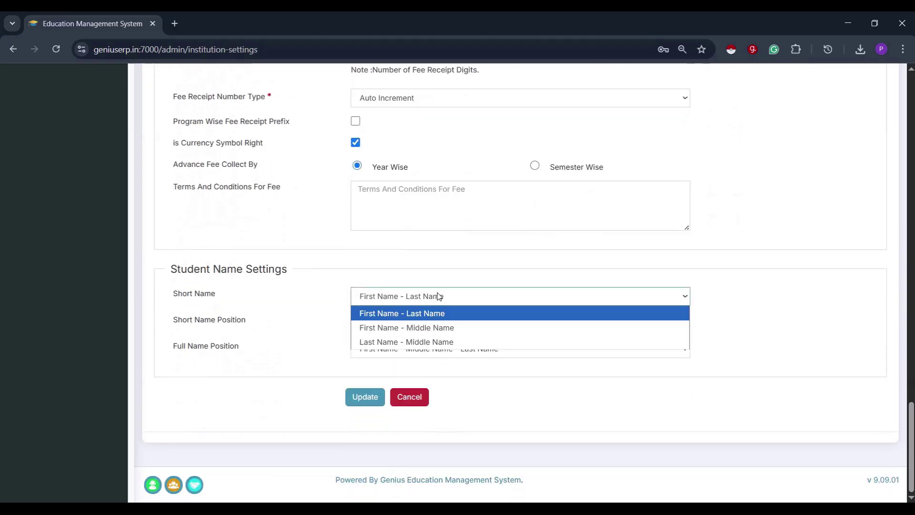
left_click(434, 342)
left_click(428, 323)
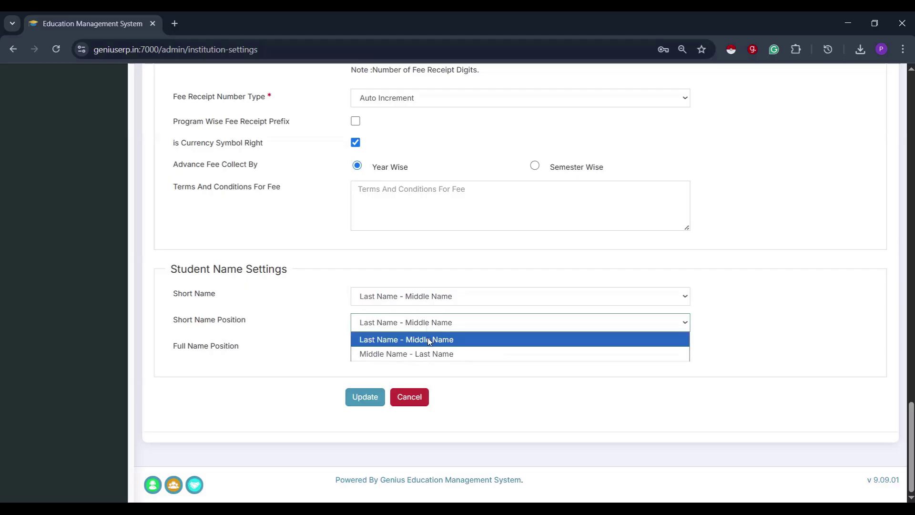
left_click(428, 339)
left_click(433, 350)
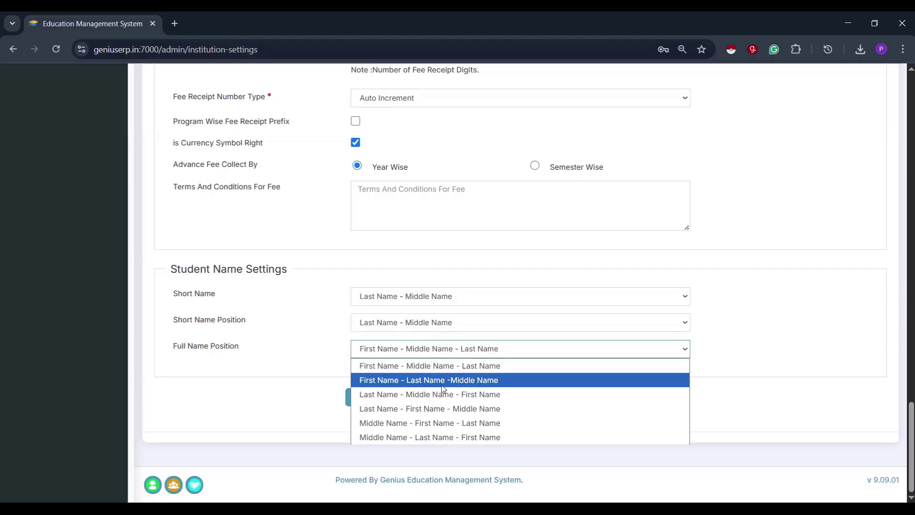
left_click(443, 366)
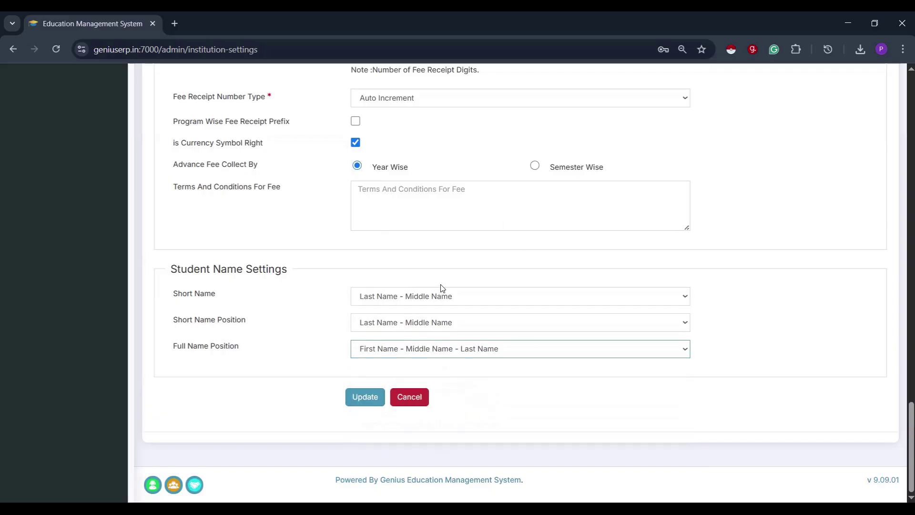
- Review the label options in the Institute Wise Label Settings and open the Application Form Settings
scroll(441, 288, "up", 15)
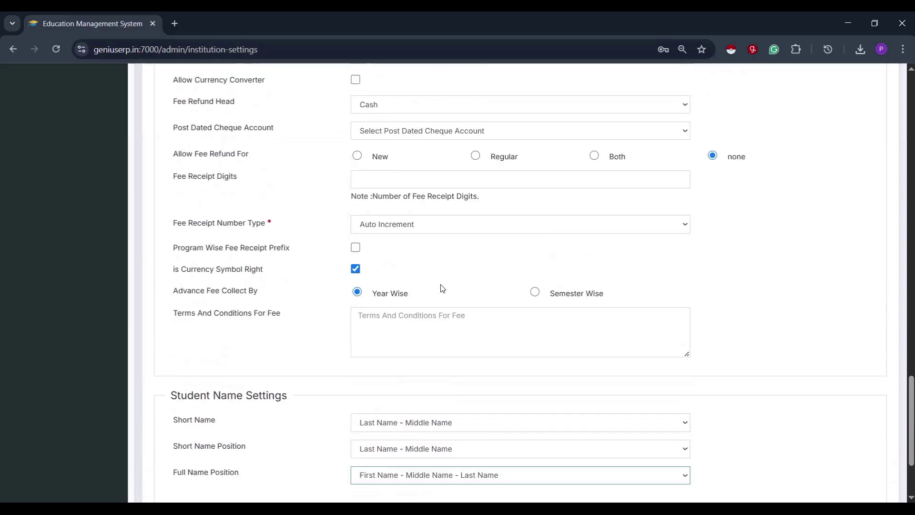
scroll(441, 288, "up", 20)
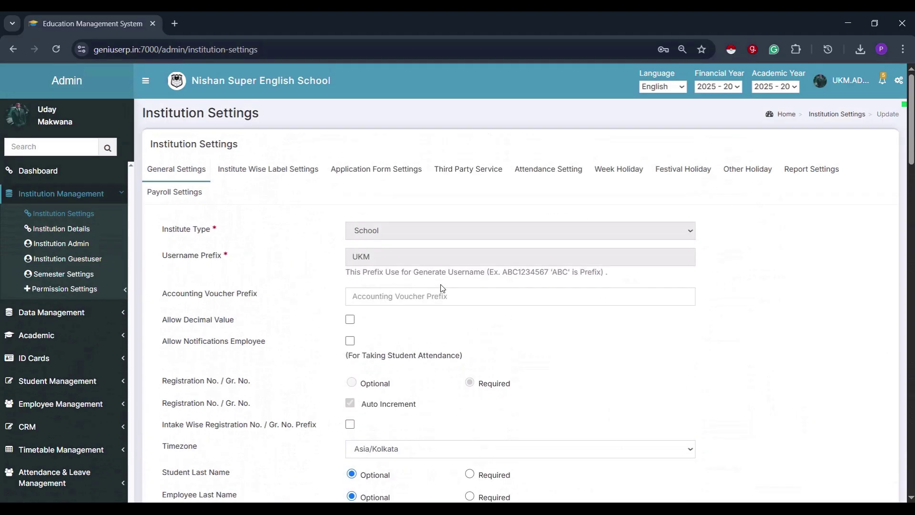
left_click(281, 174)
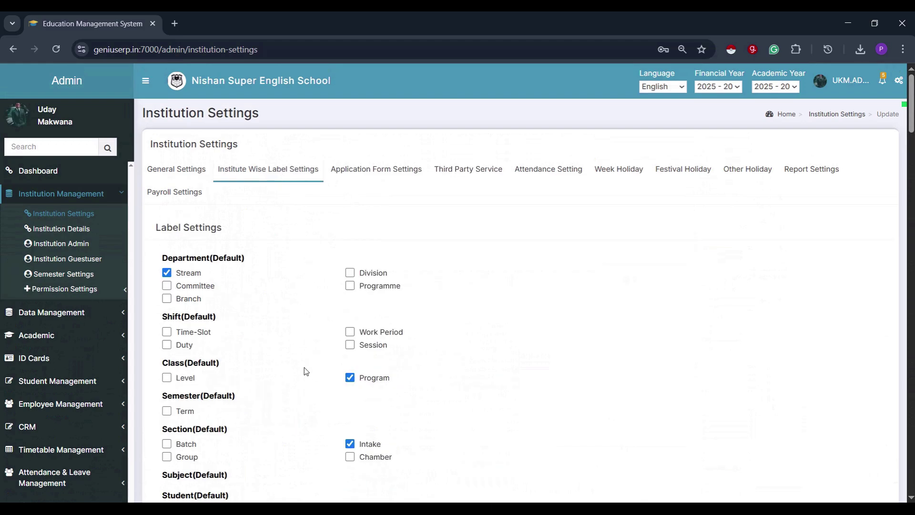
scroll(304, 333, "down", 5)
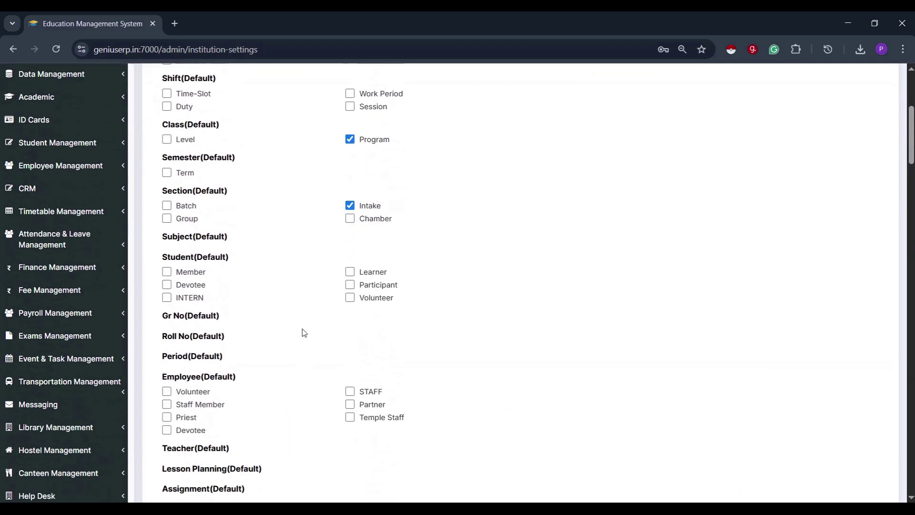
scroll(306, 332, "up", 5)
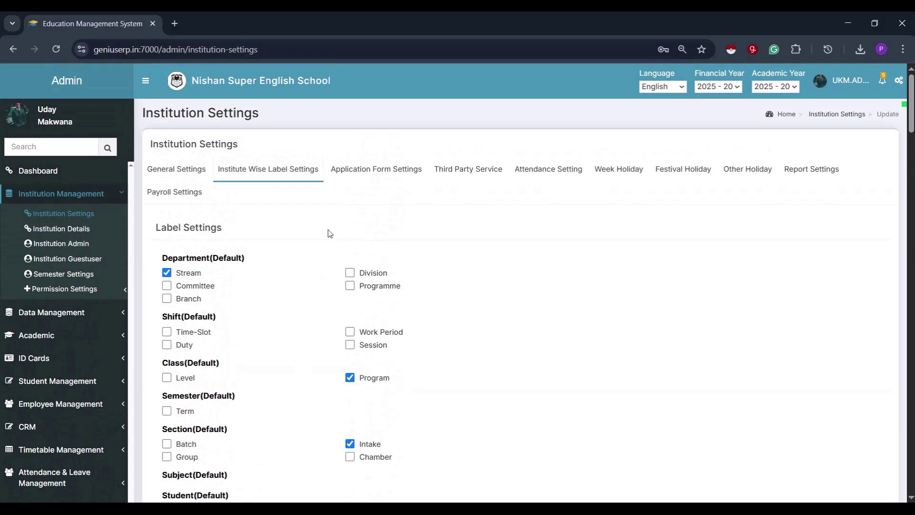
left_click(358, 169)
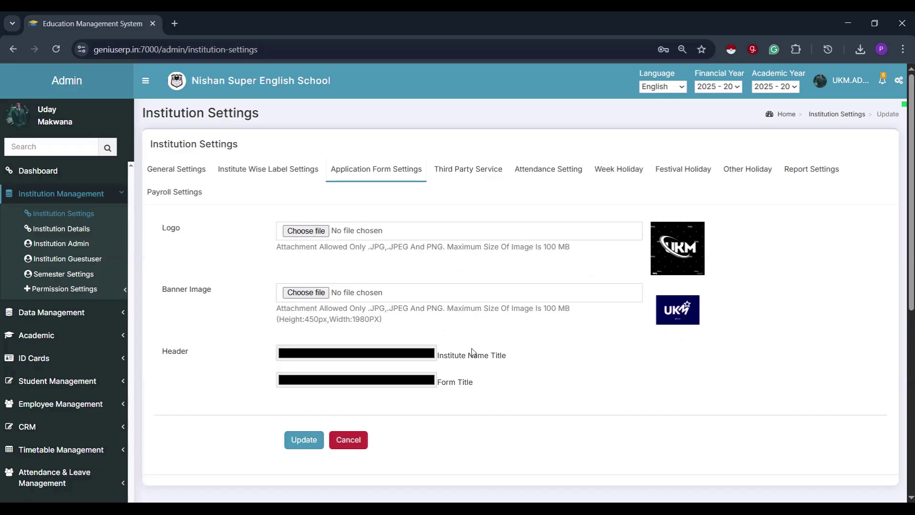
- Examine the Third Party Service settings for transportation, SMS, payment gateway, email, Google Classroom, video, Zoom and Google Meet
left_click(463, 173)
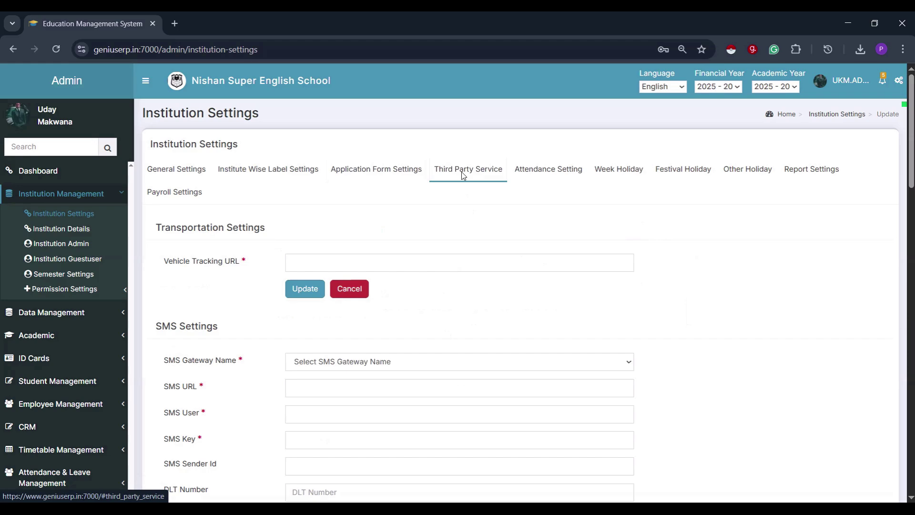
scroll(456, 254, "down", 1)
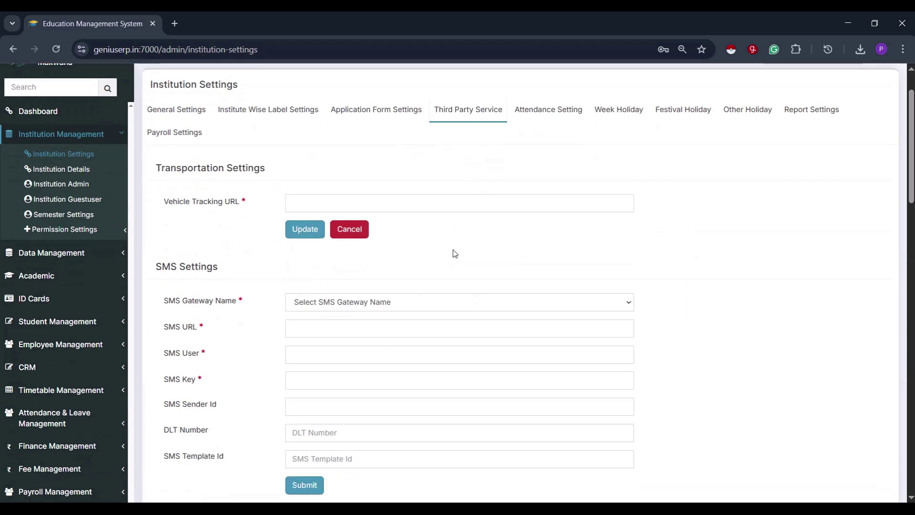
scroll(456, 254, "down", 1)
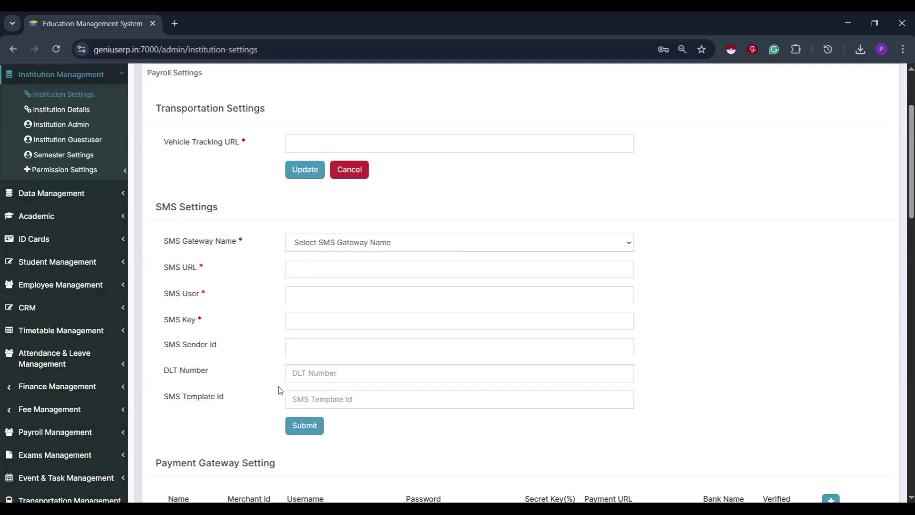
scroll(283, 333, "down", 2)
scroll(286, 330, "down", 6)
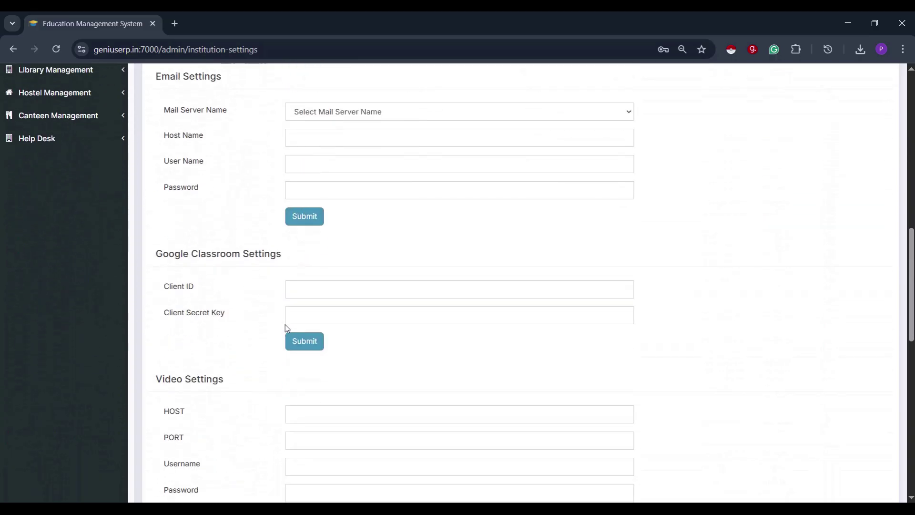
scroll(285, 325, "down", 2)
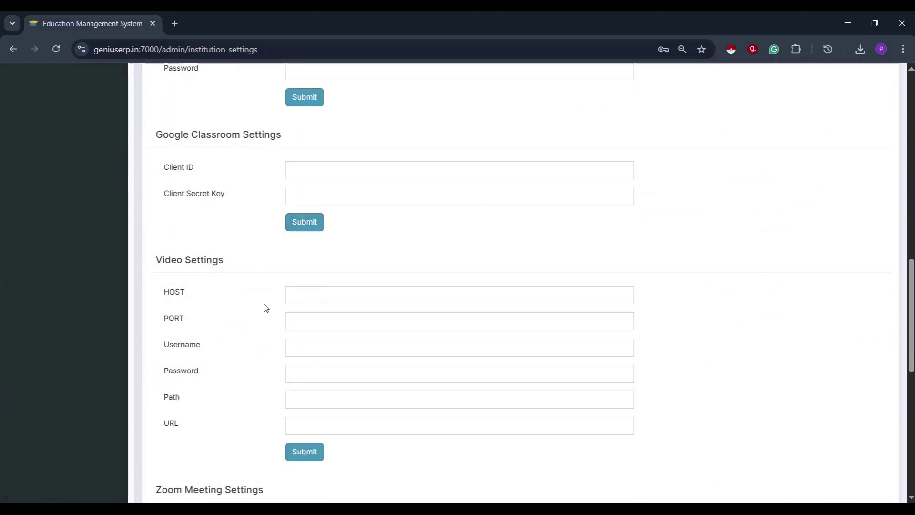
scroll(263, 308, "down", 4)
scroll(239, 295, "down", 4)
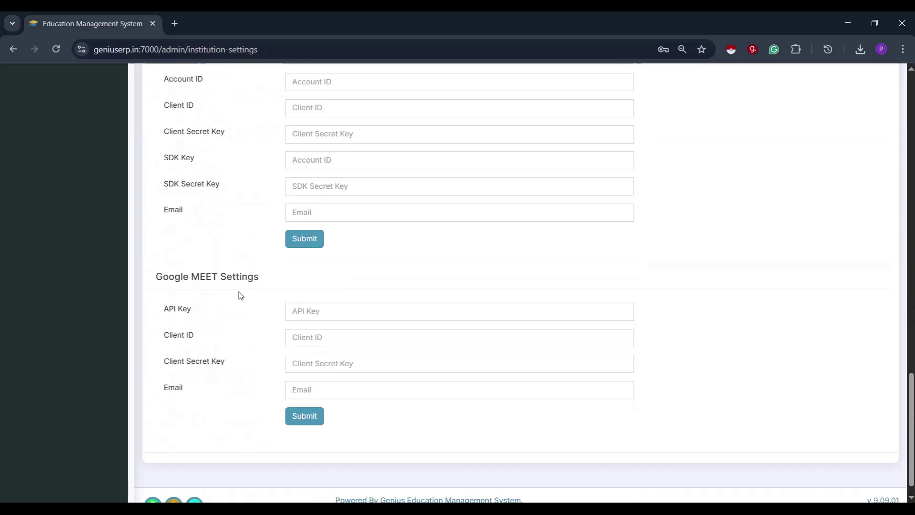
scroll(326, 343, "up", 20)
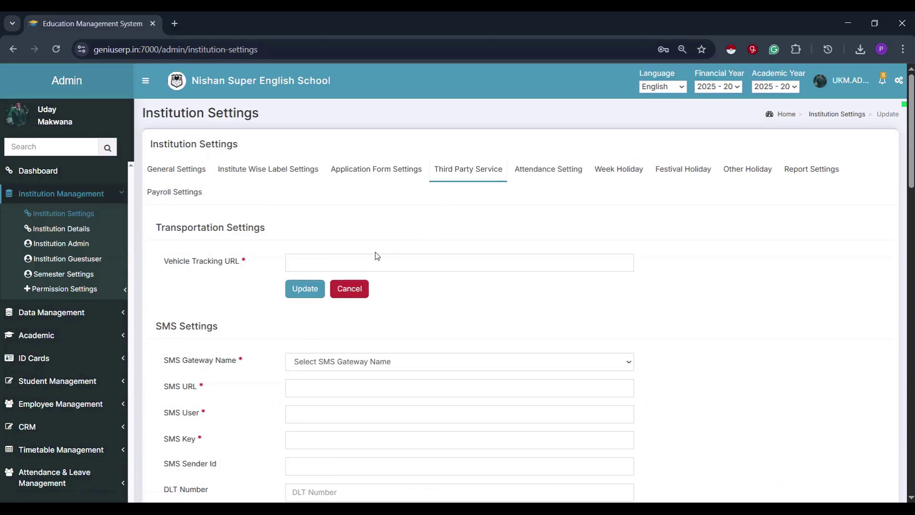
- Examine the Attendance Setting options, covering the attendance parameters and the attendance status rules for present, half day and absent
left_click(548, 177)
scroll(537, 265, "down", 1)
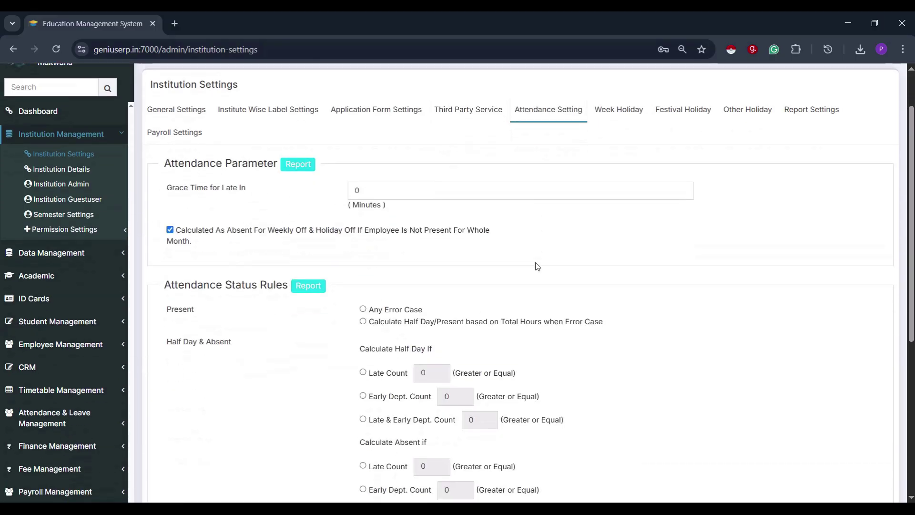
scroll(537, 266, "down", 1)
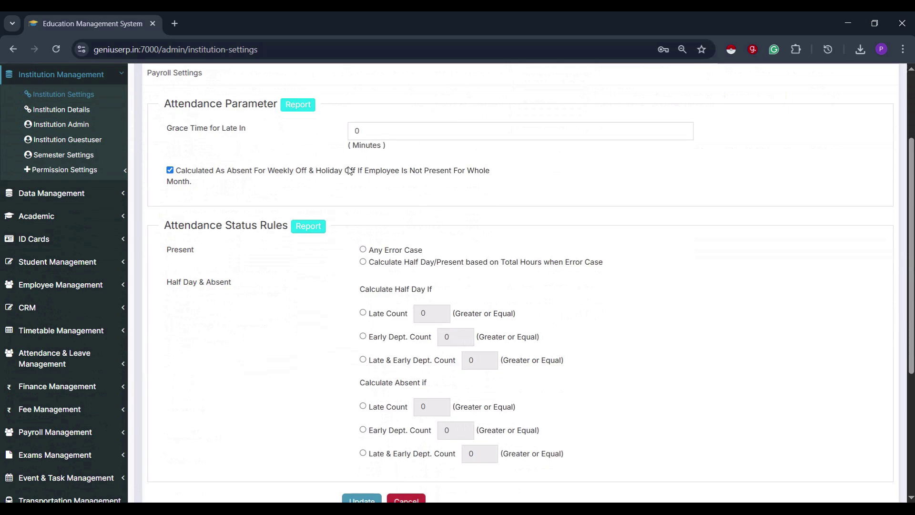
scroll(399, 222, "down", 1)
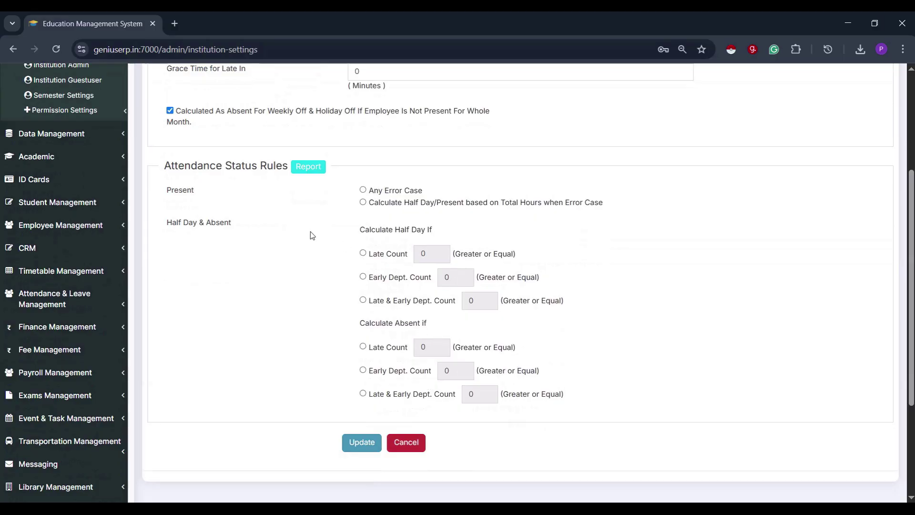
scroll(541, 265, "up", 3)
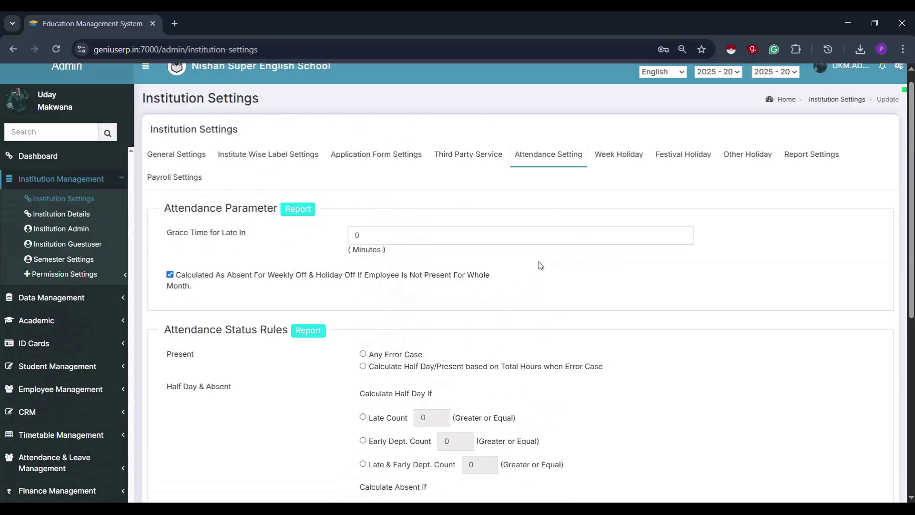
- Examine the Week Holiday settings, including the week day, week number and holiday audience options and the list of existing entries
left_click(615, 171)
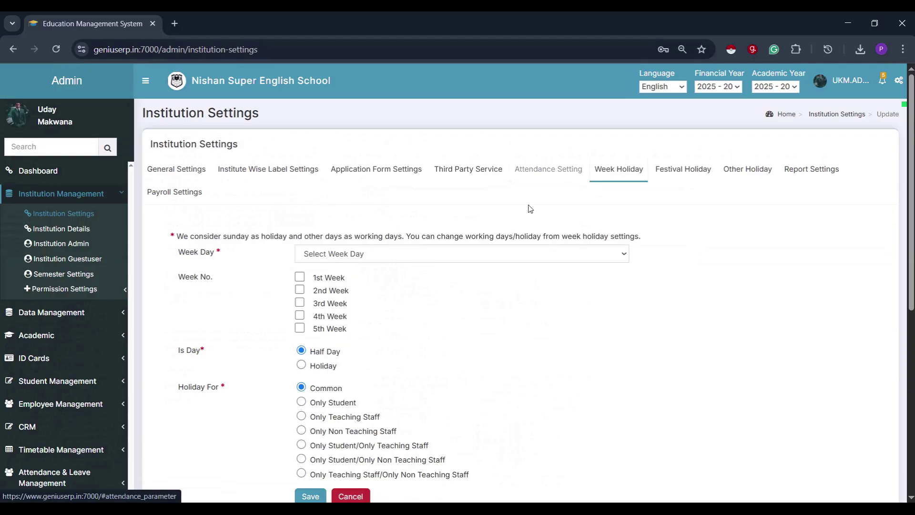
scroll(478, 295, "down", 1)
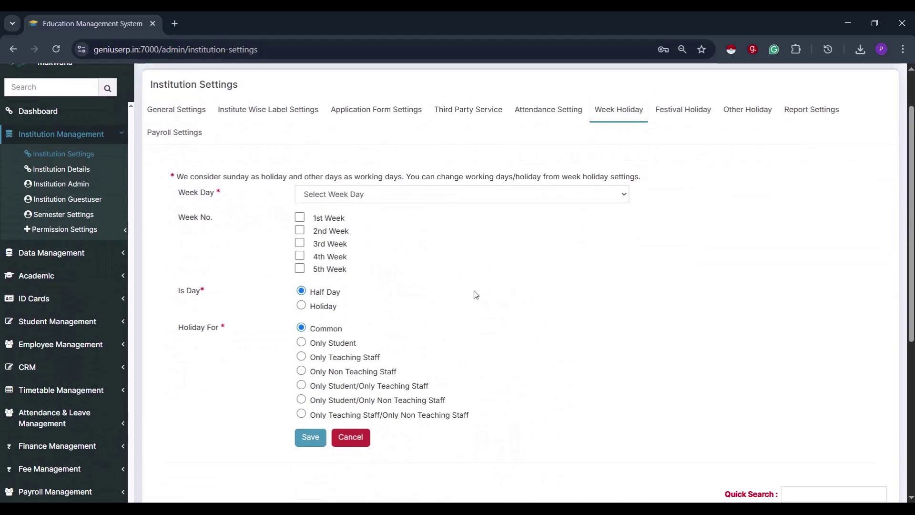
scroll(465, 306, "down", 1)
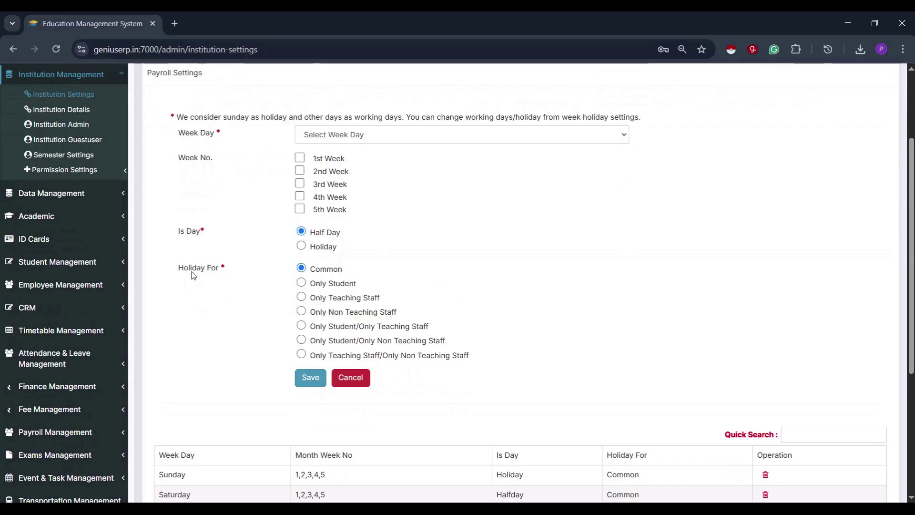
scroll(442, 281, "down", 2)
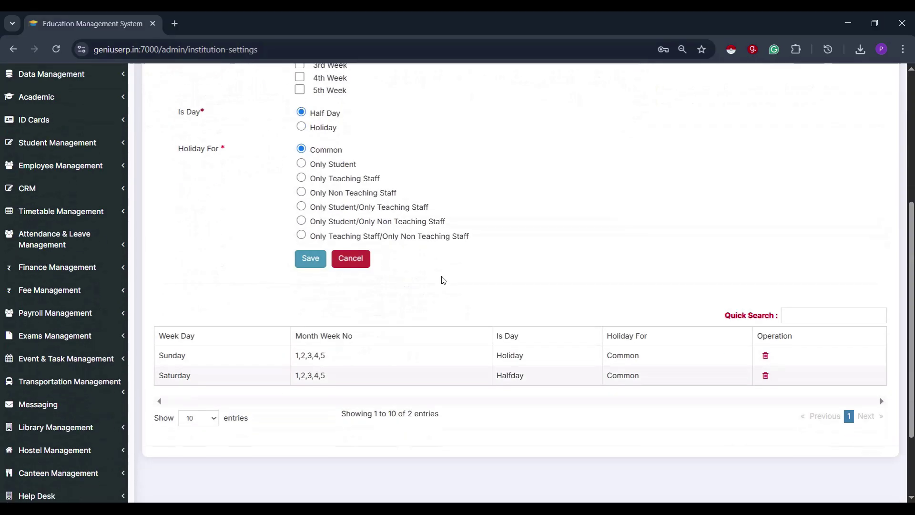
scroll(442, 280, "up", 3)
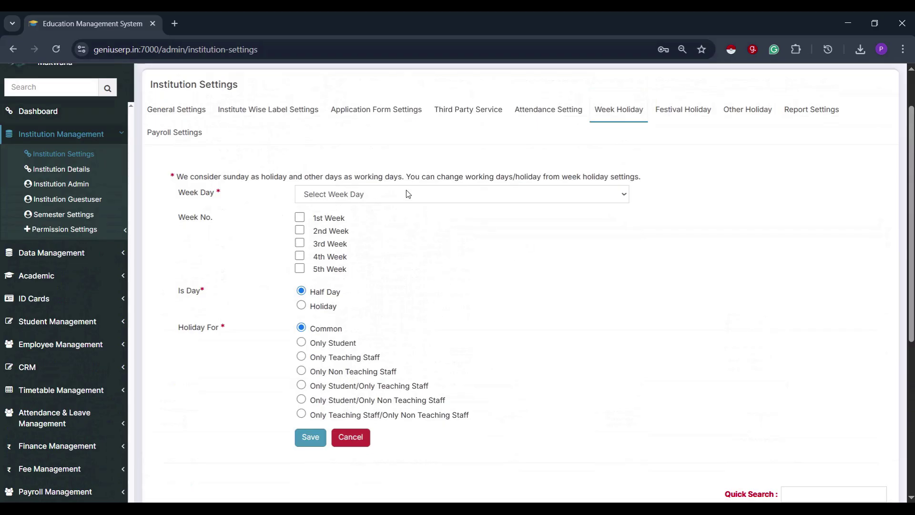
scroll(441, 307, "down", 2)
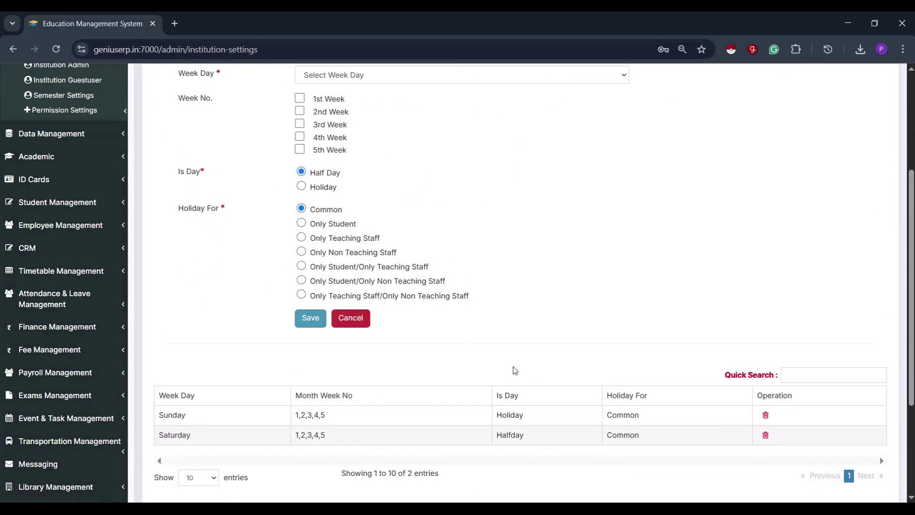
scroll(554, 431, "up", 3)
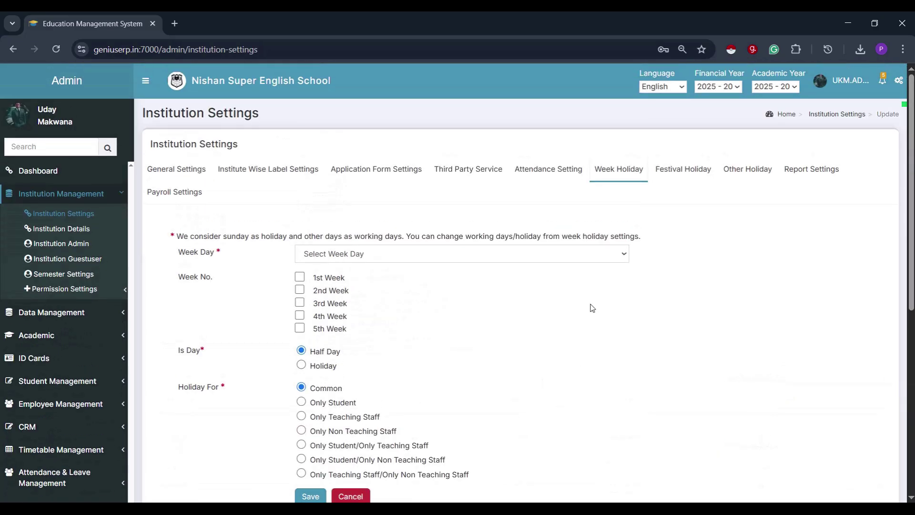
- Examine the Festival Holiday entry form and the list of festival holidays already defined
left_click(675, 175)
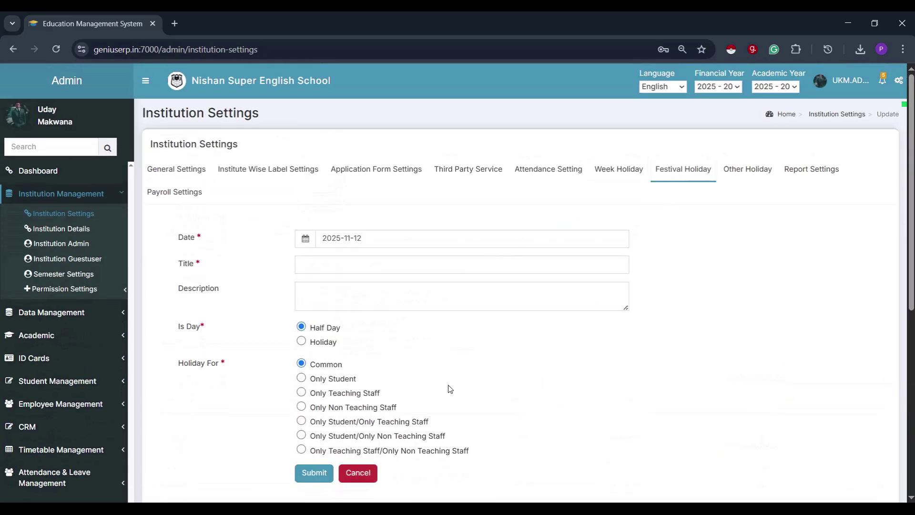
scroll(455, 334, "down", 1)
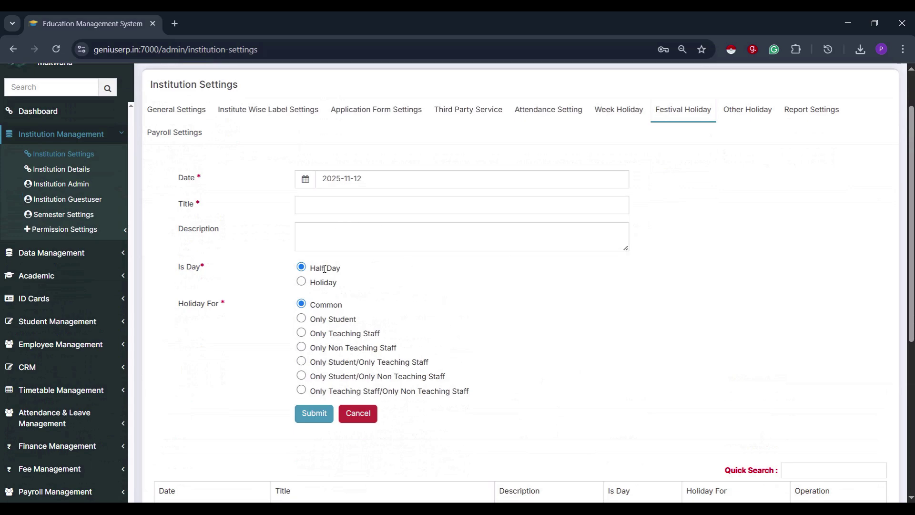
scroll(355, 344, "down", 2)
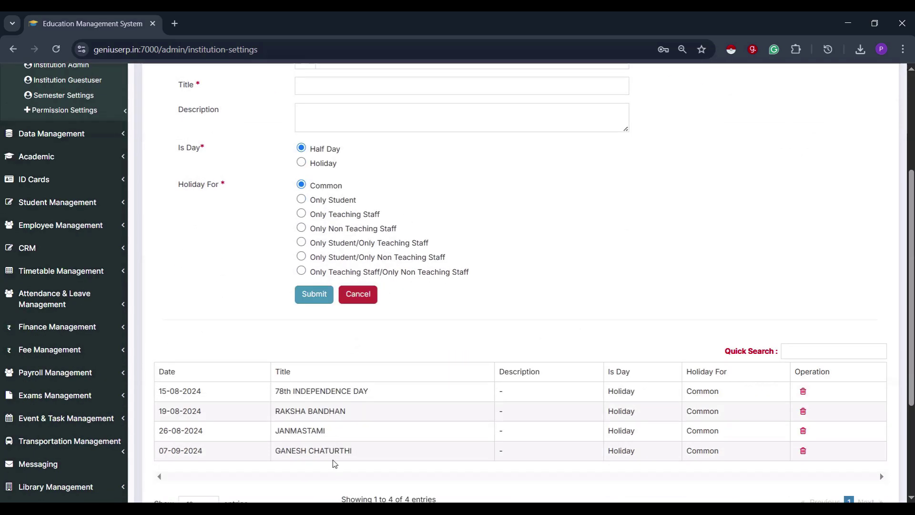
scroll(480, 387, "up", 3)
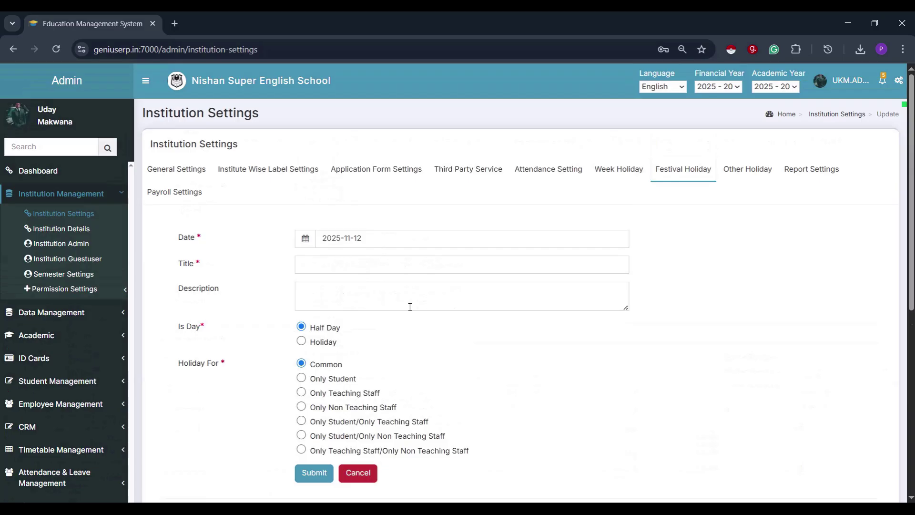
scroll(410, 307, "down", 2)
scroll(435, 320, "up", 3)
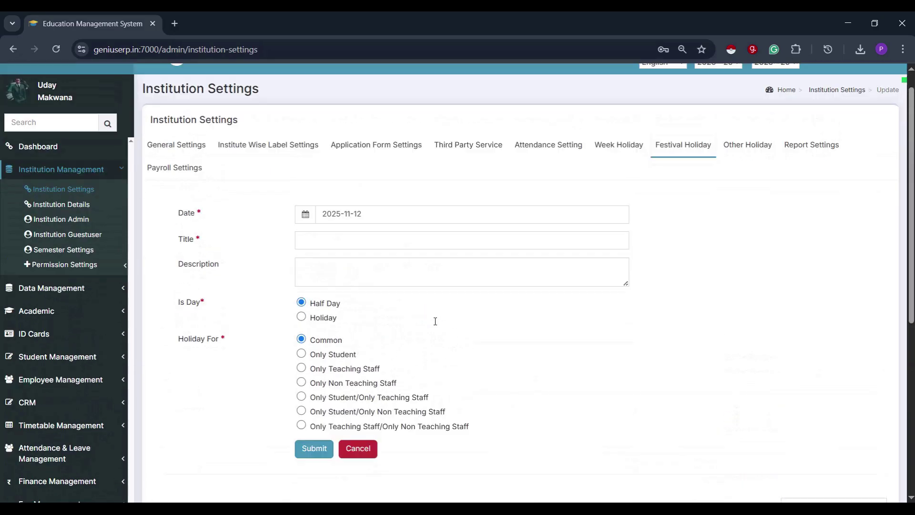
- Examine the Other Holiday form with its date range and audience options, and the list of existing entries
left_click(764, 173)
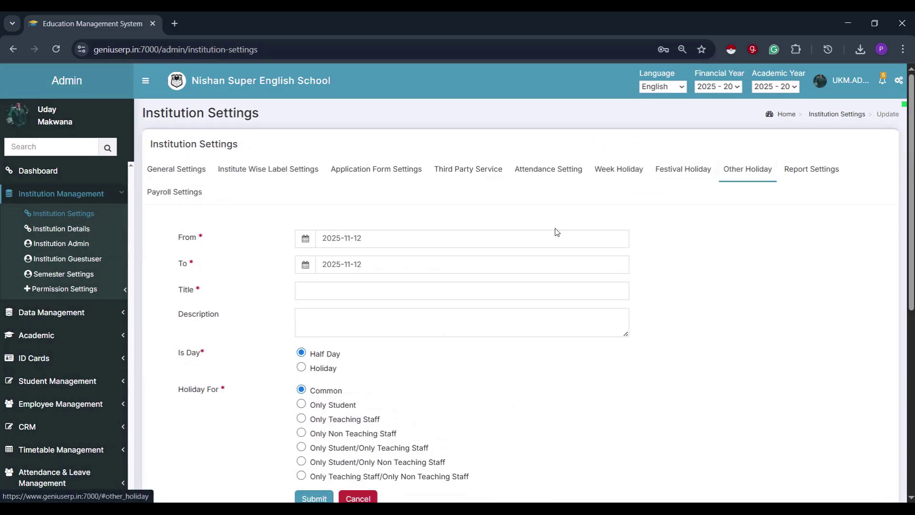
scroll(490, 272, "down", 2)
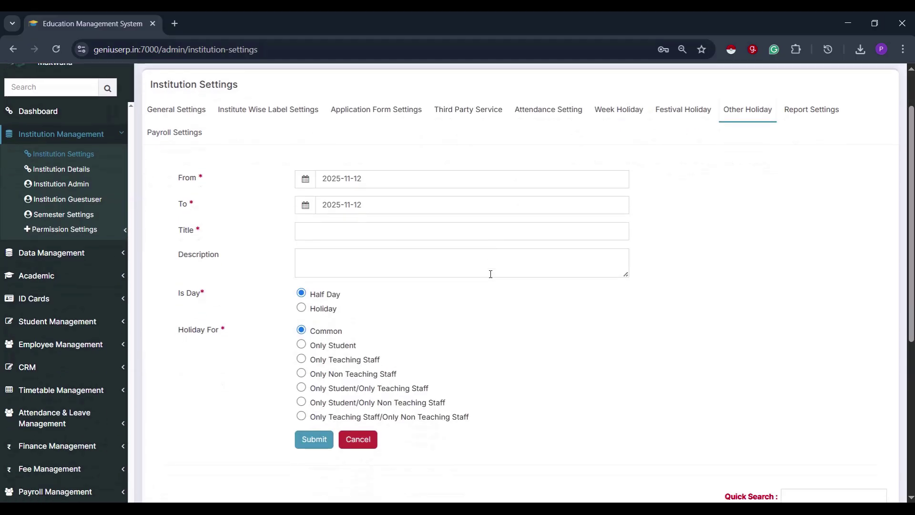
scroll(491, 275, "down", 1)
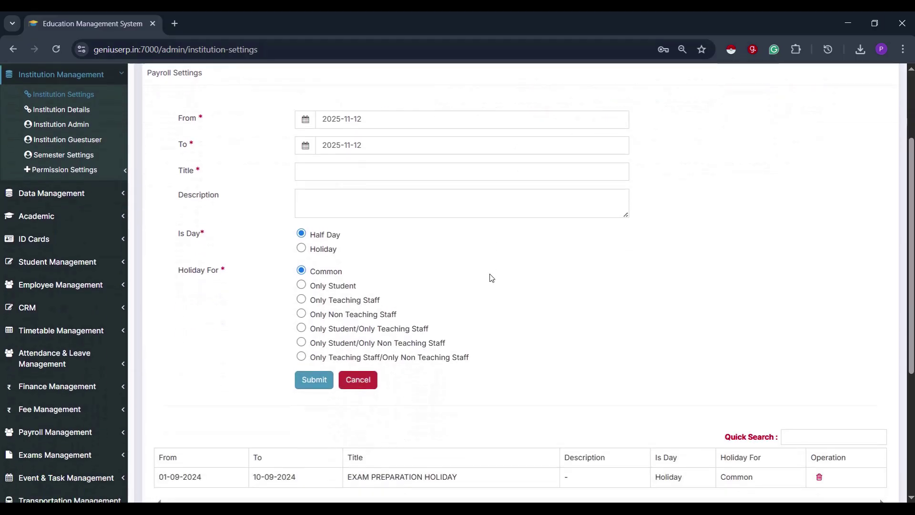
scroll(491, 278, "down", 1)
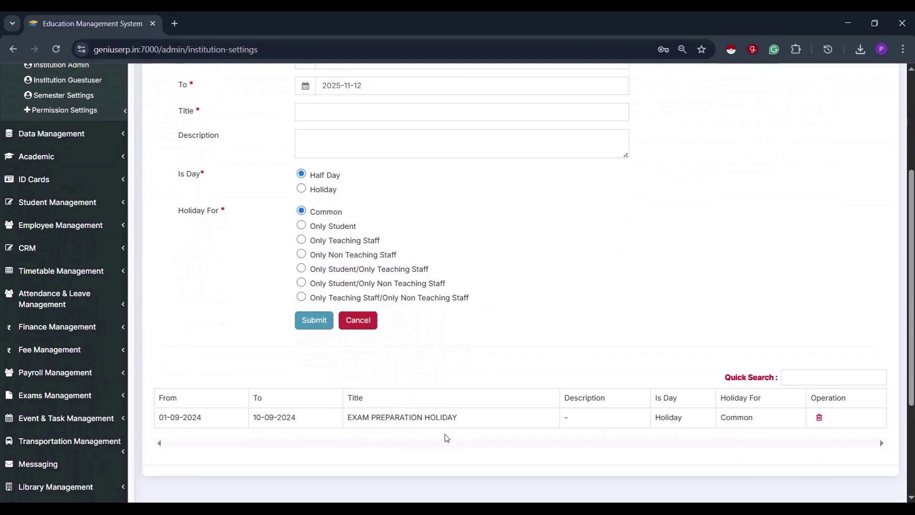
scroll(467, 439, "up", 3)
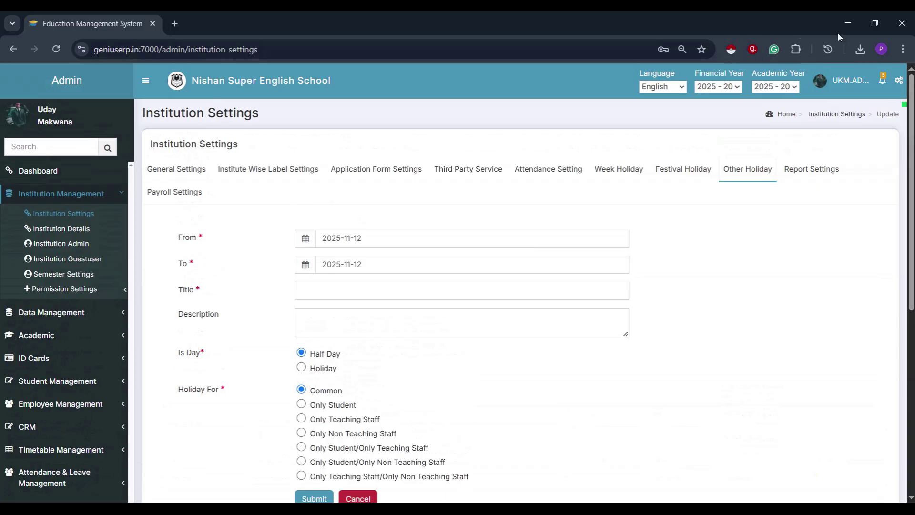
- Choose Custom for the Reports Header in the Report Settings, and try the TEXT option before choosing Image for the Reports Footer
left_click(812, 177)
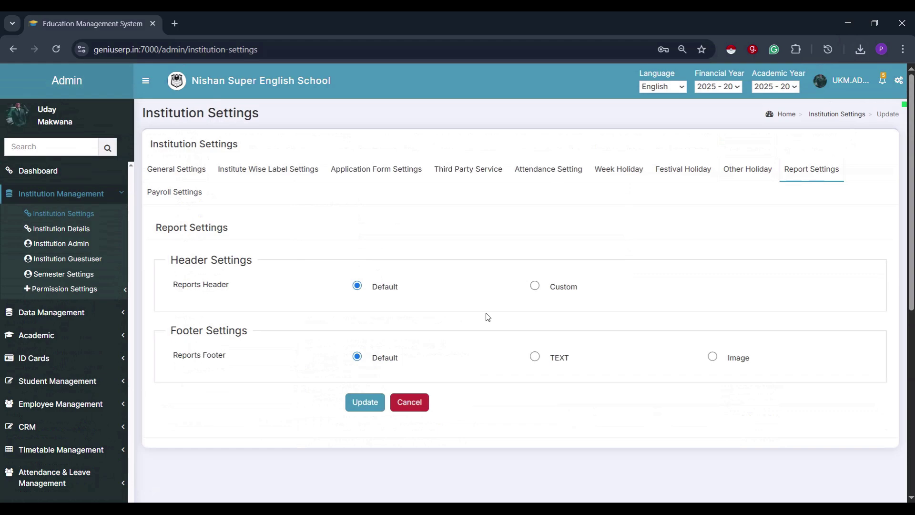
left_click(535, 286)
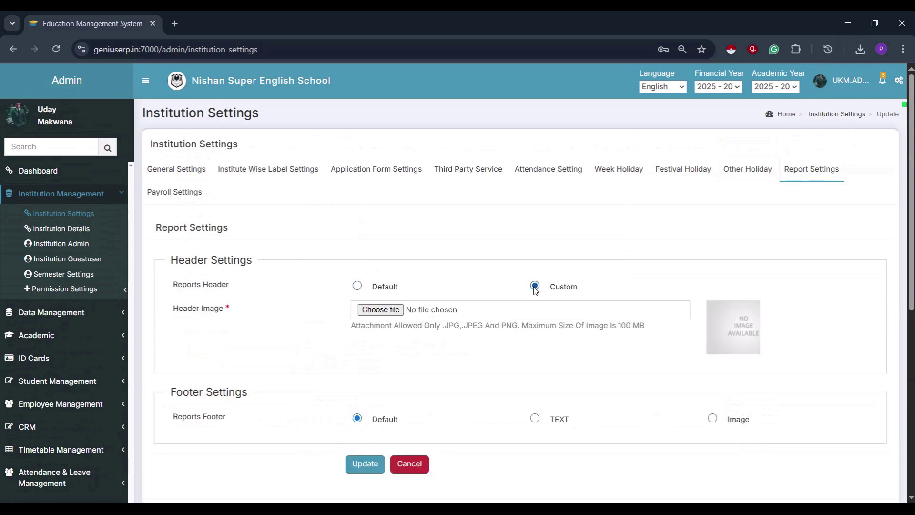
scroll(534, 292, "down", 2)
left_click(534, 299)
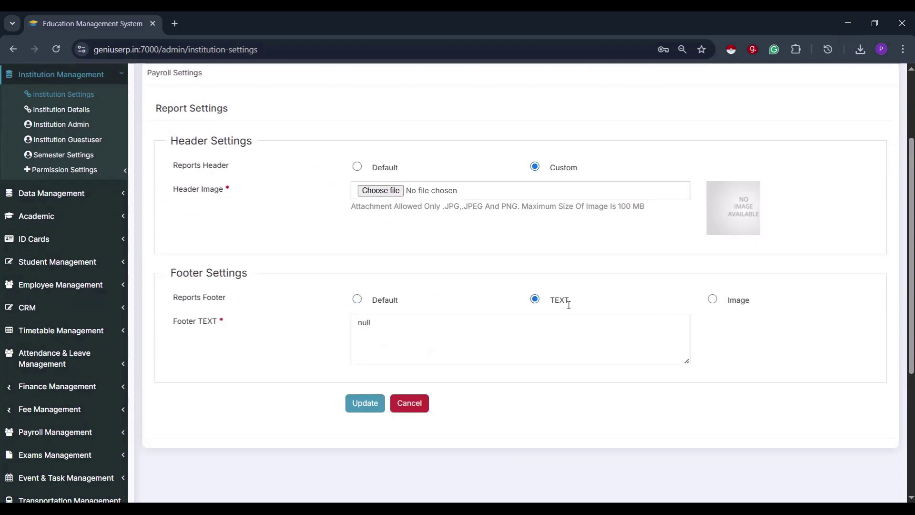
left_click(712, 299)
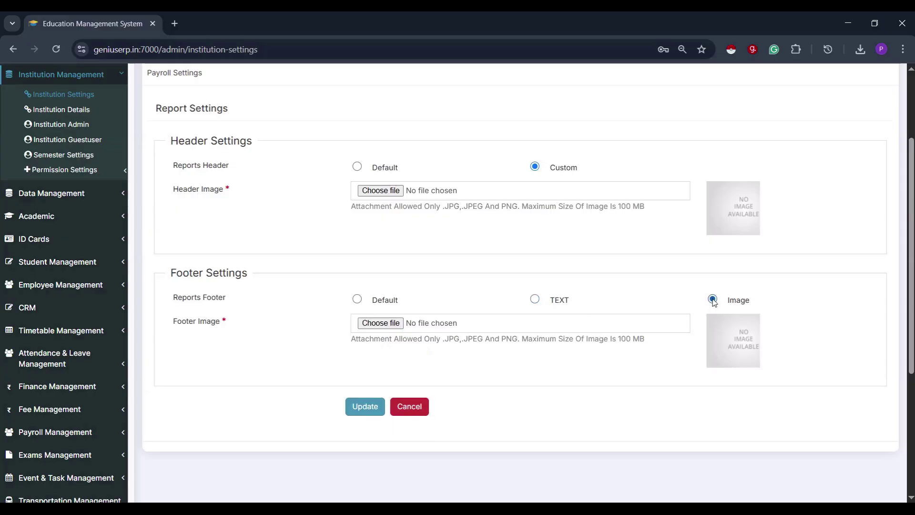
- Choose Default in the Payroll Settings for employee payroll verification, and check the choices offered for Leave Approve Level
scroll(654, 302, "up", 2)
left_click(181, 193)
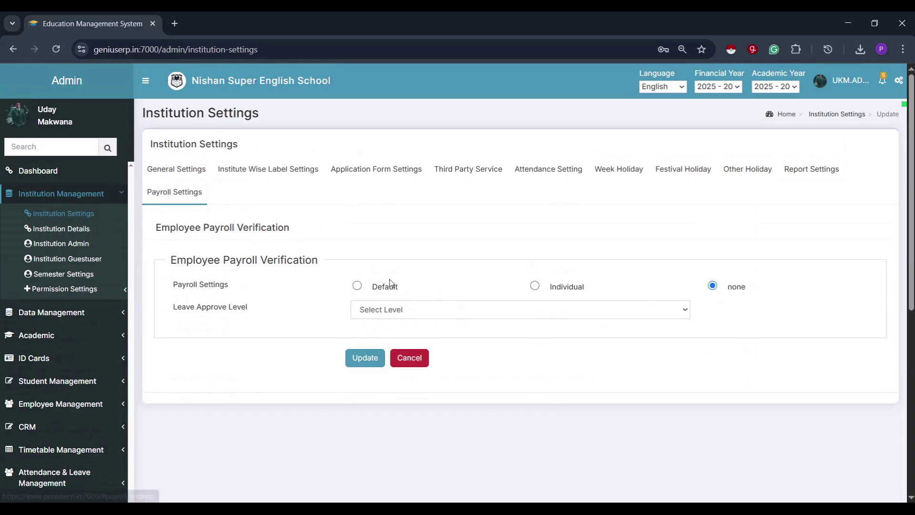
left_click(358, 286)
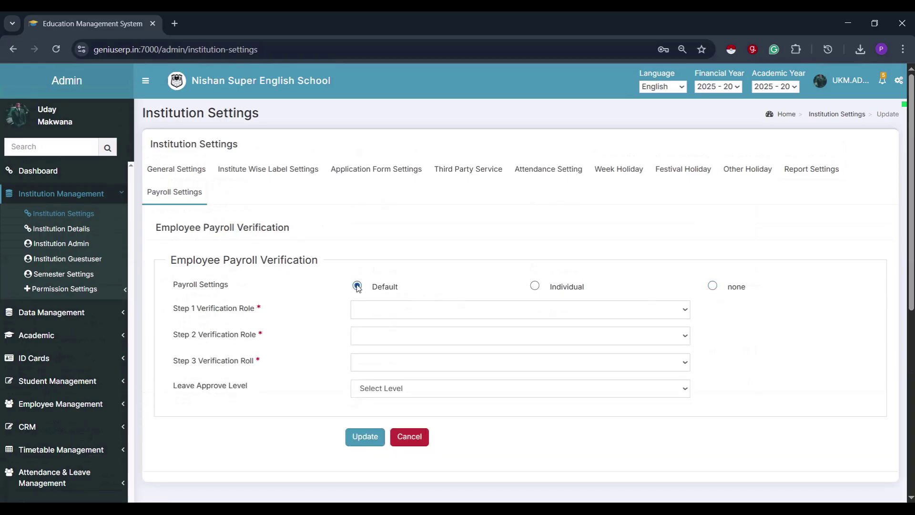
left_click(495, 396)
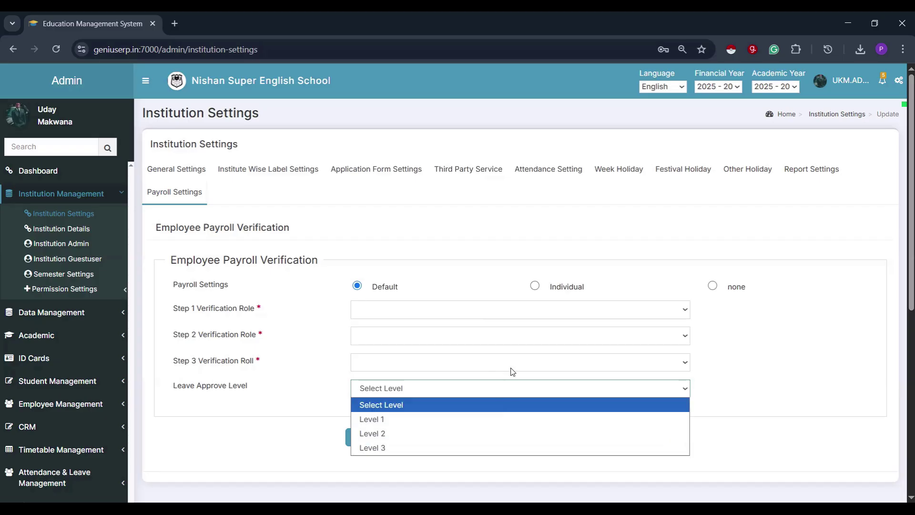
left_click(469, 395)
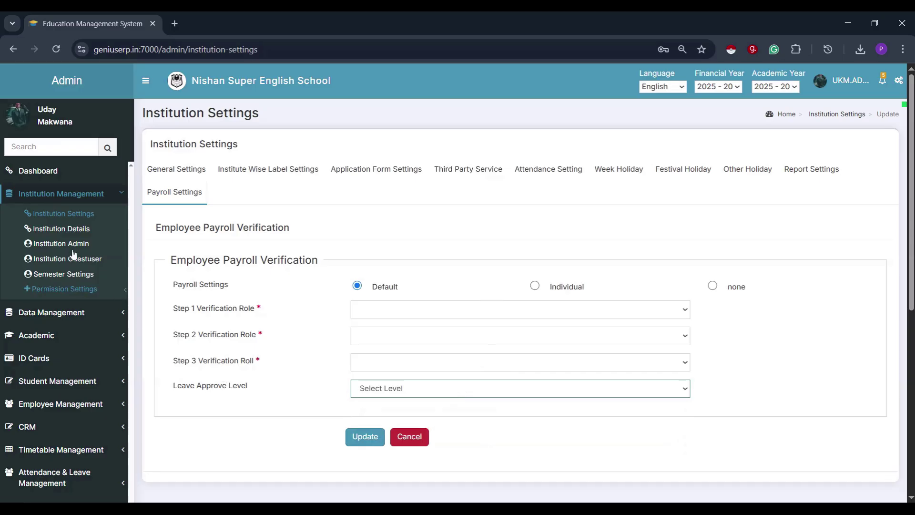
- Examine the Institution Details, Institution Admin and Institution Guestuser listings under Institution Management
left_click(66, 234)
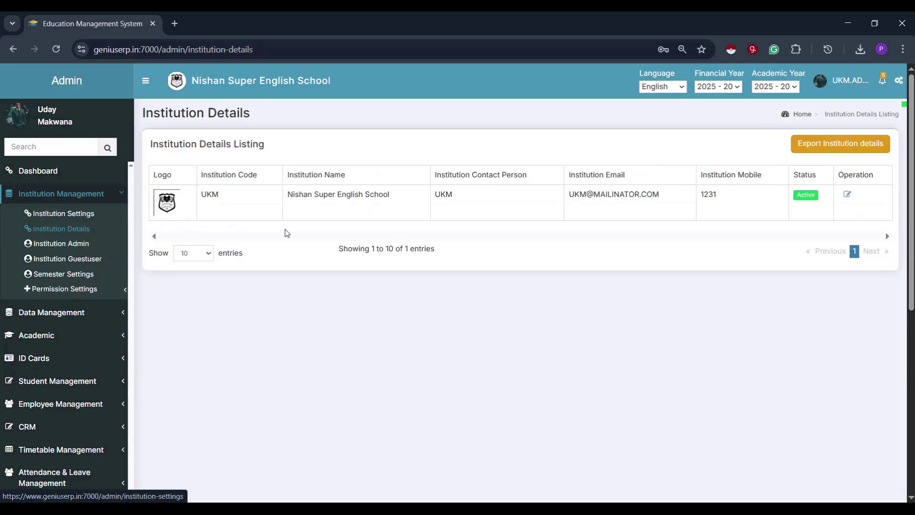
left_click(71, 244)
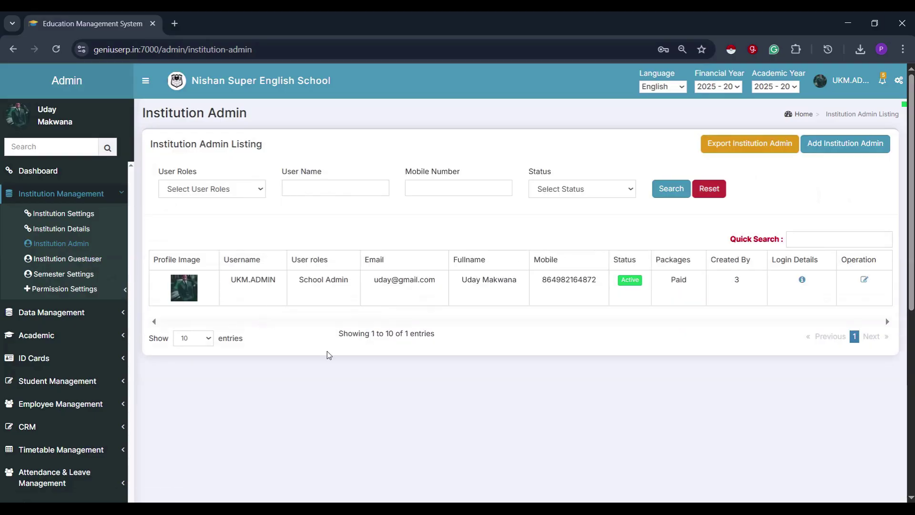
left_click(54, 265)
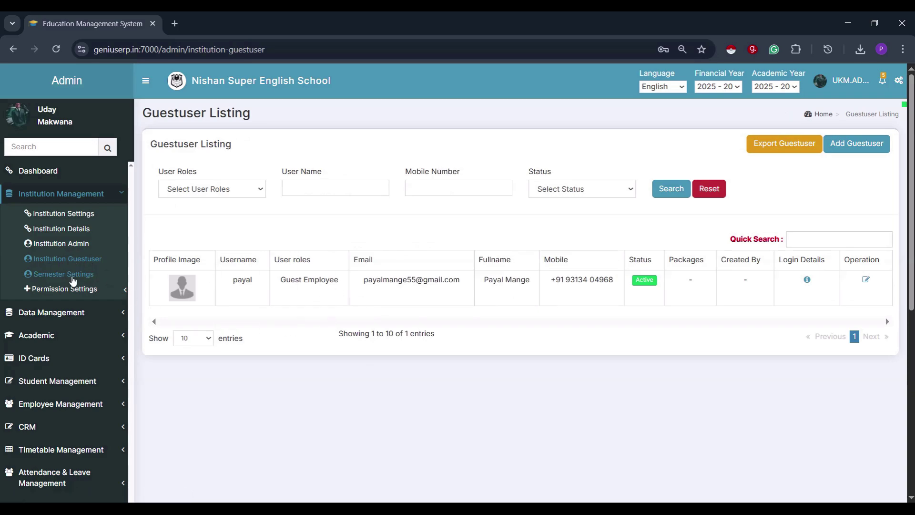
- Examine the Semester Settings form, reading through the semester choices for each program
left_click(62, 280)
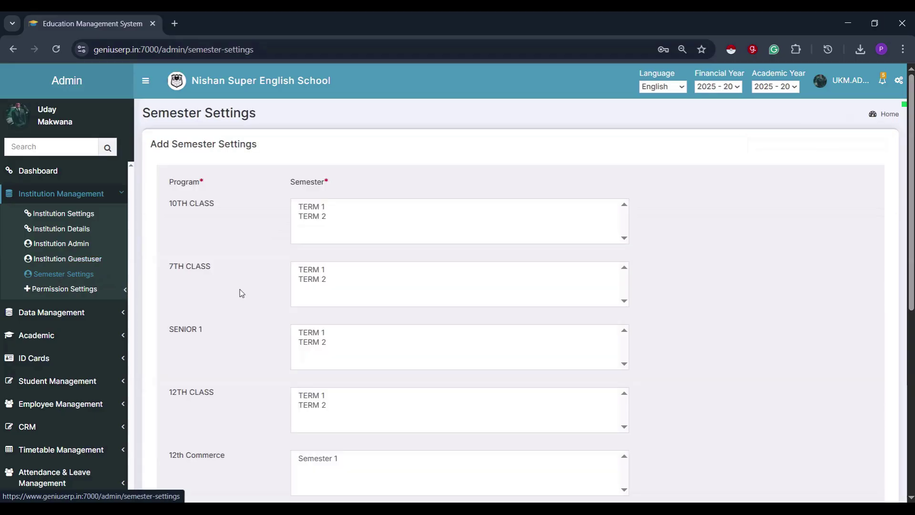
scroll(364, 262, "down", 3)
scroll(361, 260, "up", 3)
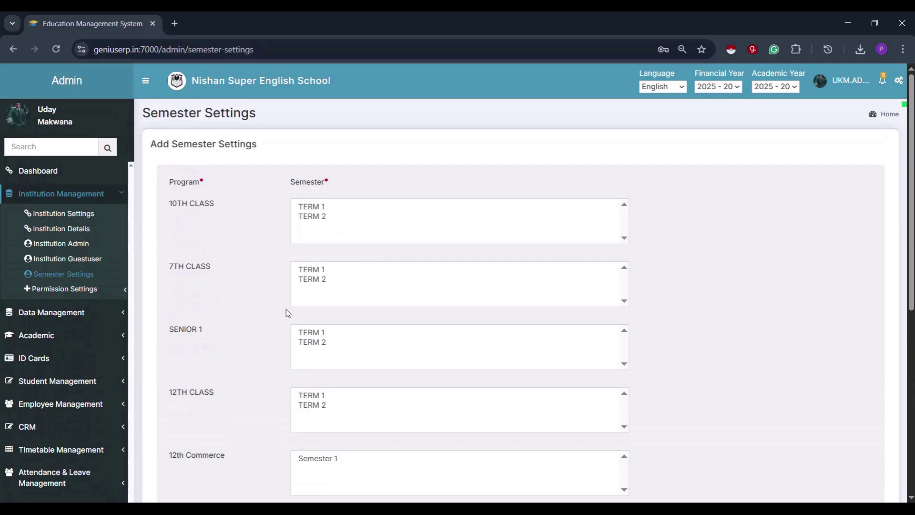
- Examine the Assign Role Wise Permissions and Assign Employee Wise Permissions forms, including the Employee choices of the latter
left_click(98, 291)
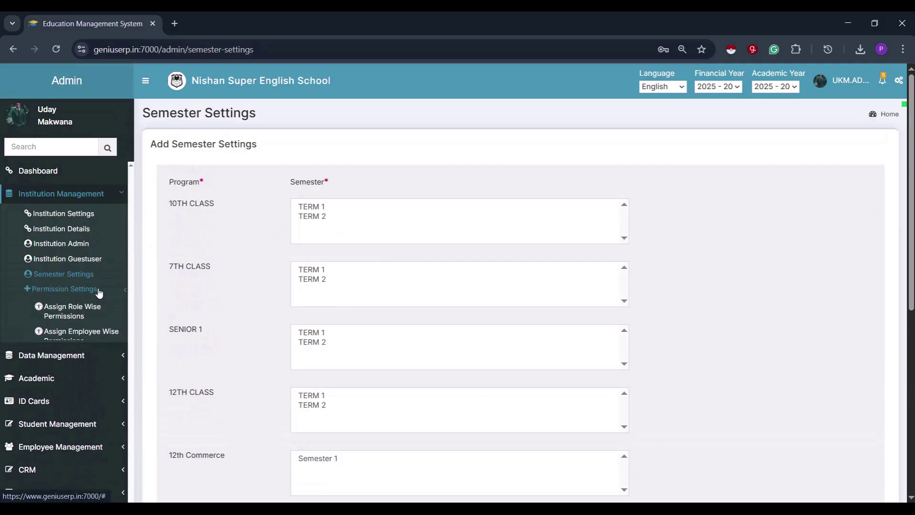
left_click(100, 318)
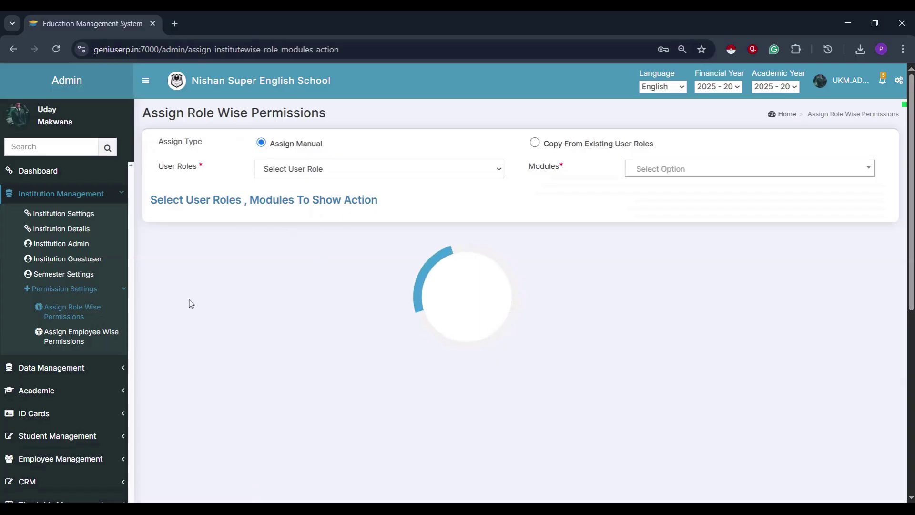
left_click(93, 341)
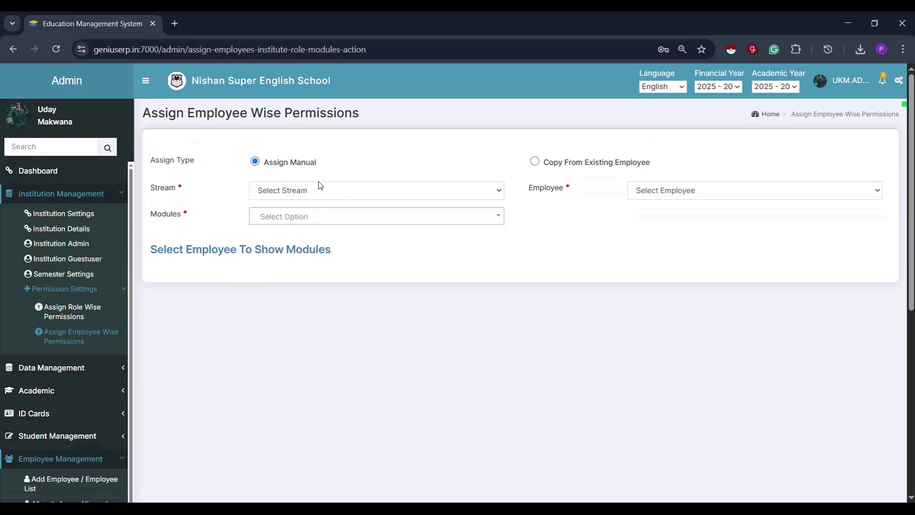
left_click(670, 194)
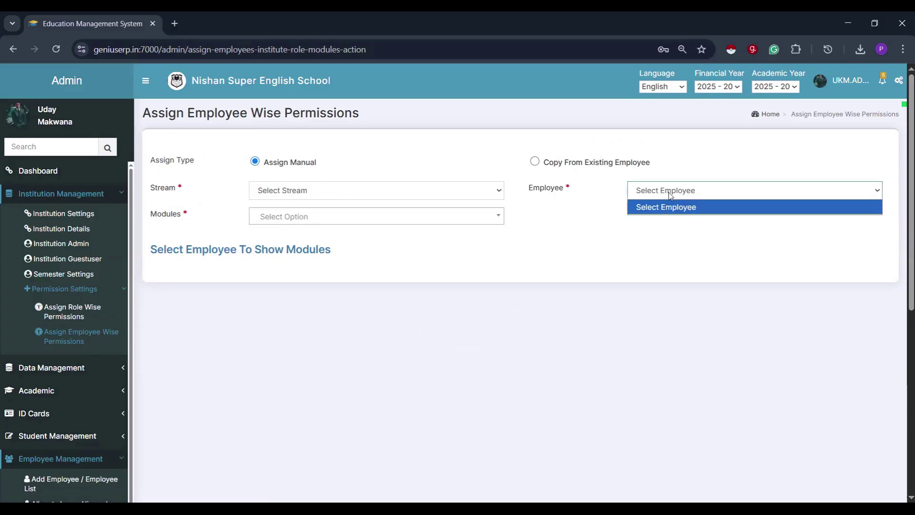
left_click(671, 196)
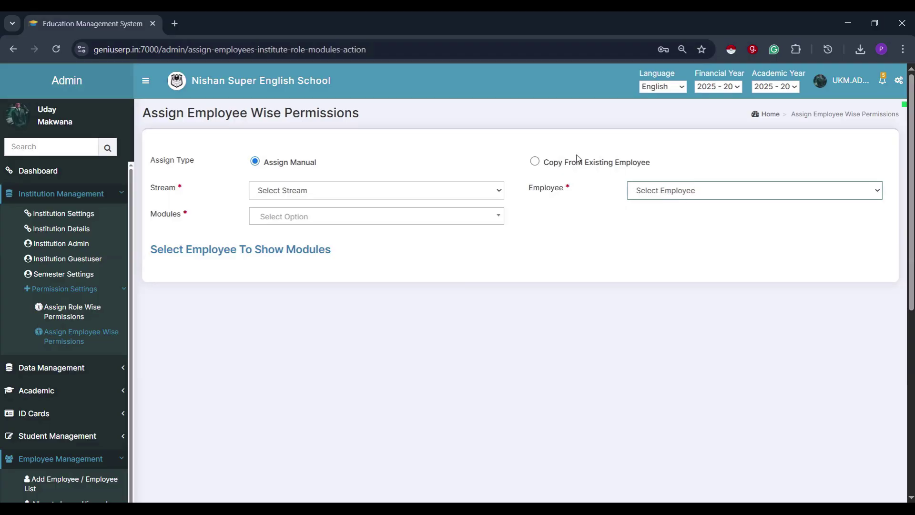
- Examine the Academic Year Details and Financial Year listings under Data Management
left_click(93, 371)
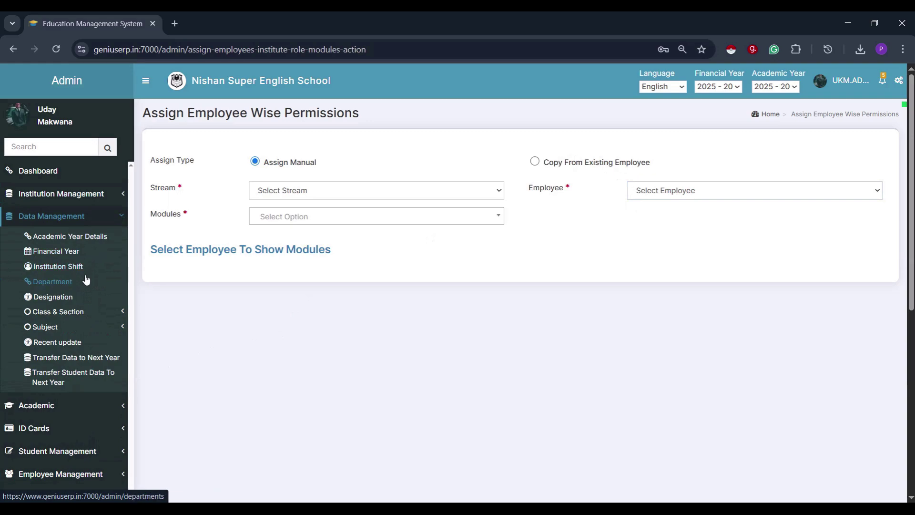
left_click(88, 241)
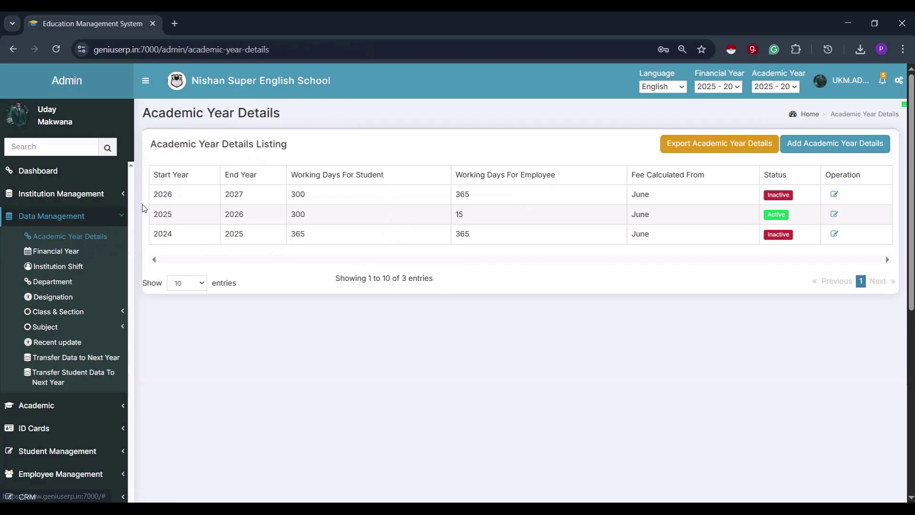
left_click(97, 256)
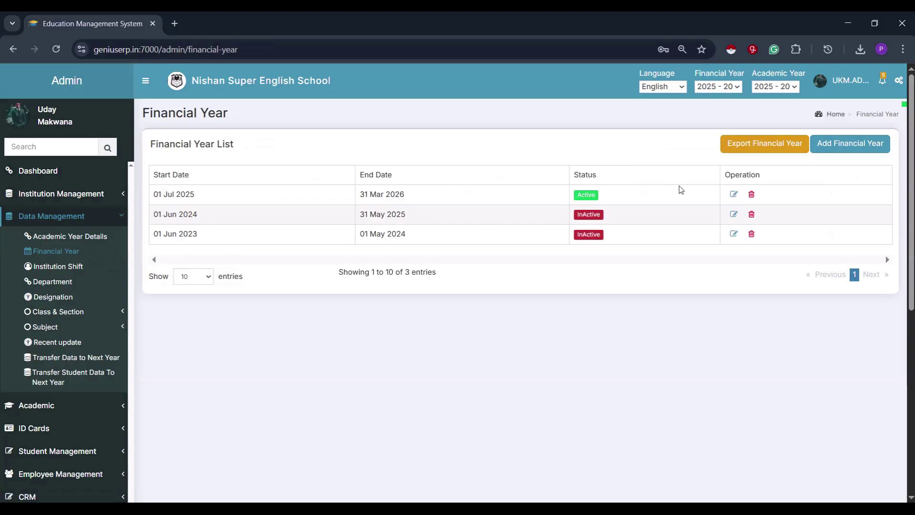
scroll(681, 196, "down", 1)
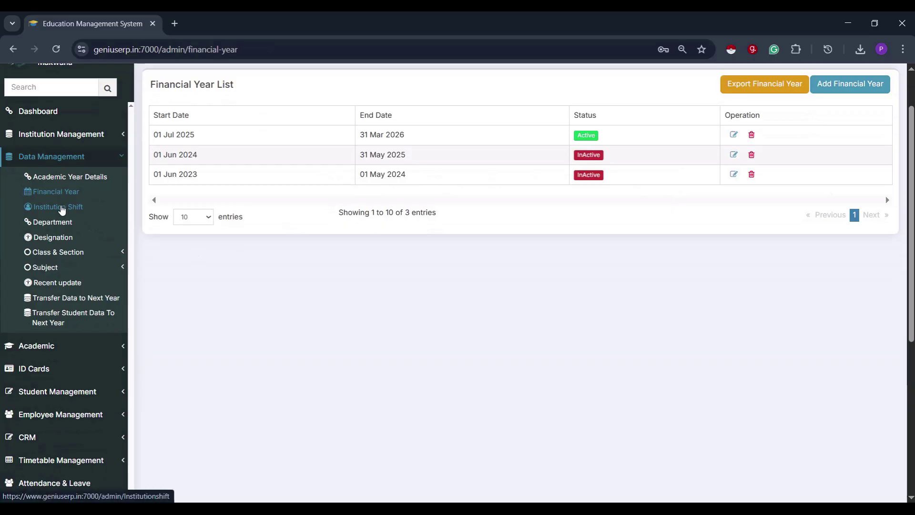
- Examine the Institution Shift, Department and Designation listings under Data Management
left_click(61, 207)
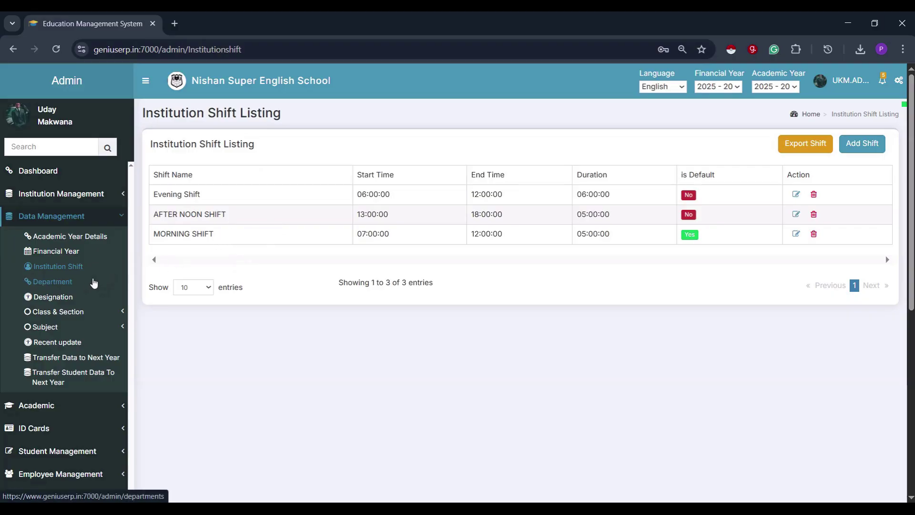
left_click(113, 282)
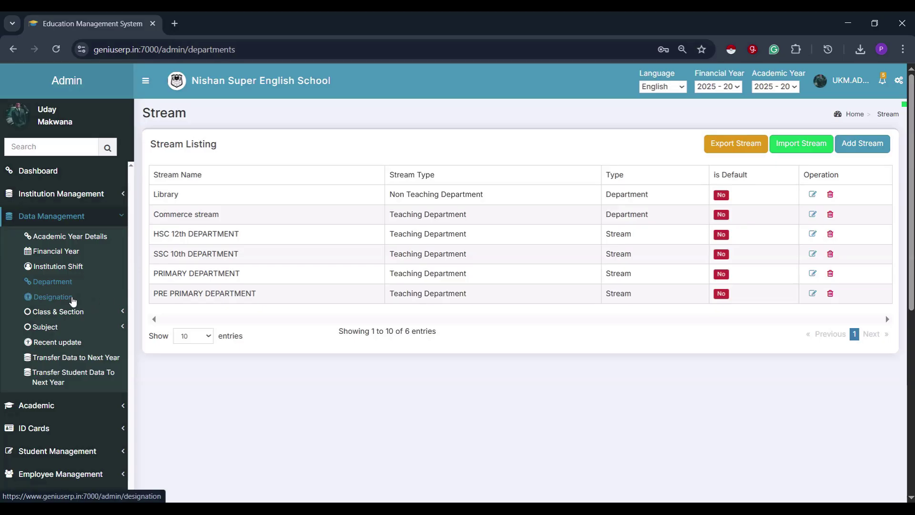
left_click(73, 297)
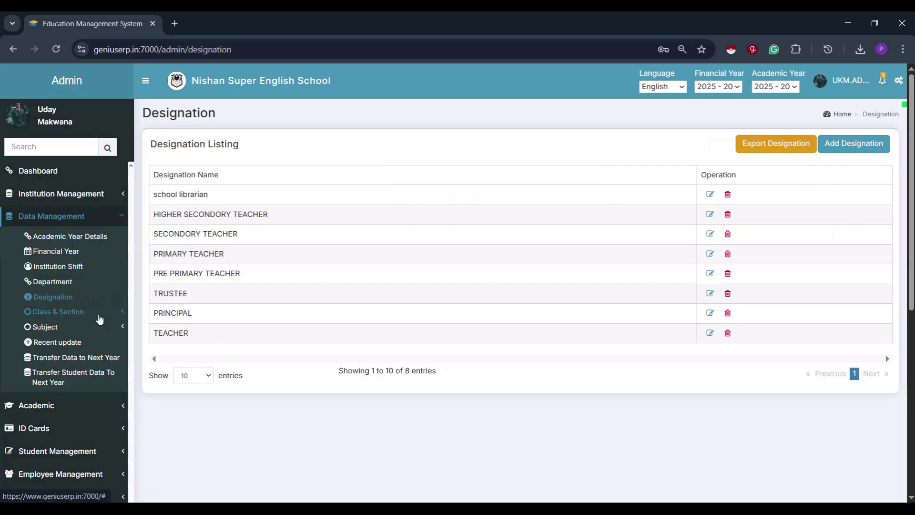
- Examine the Class, Section, Semester and Assign Class Teacher listings under Class & Section
left_click(98, 314)
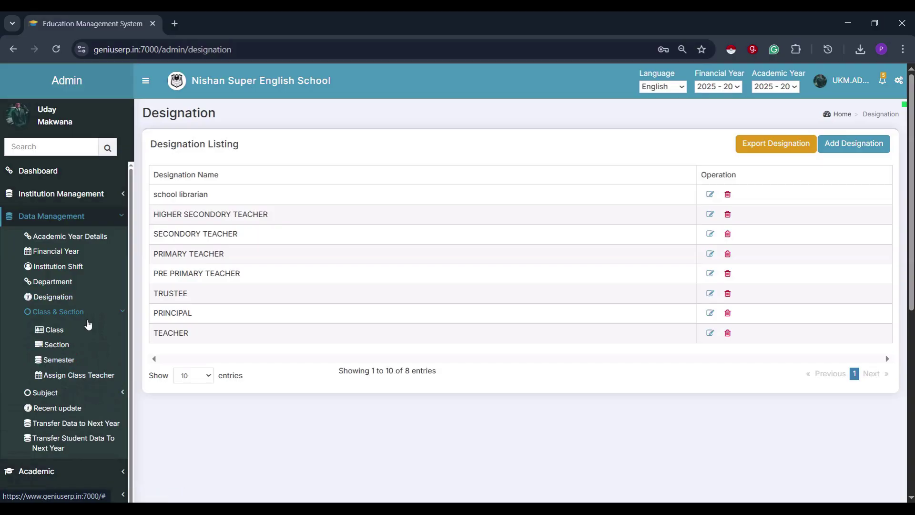
left_click(89, 337)
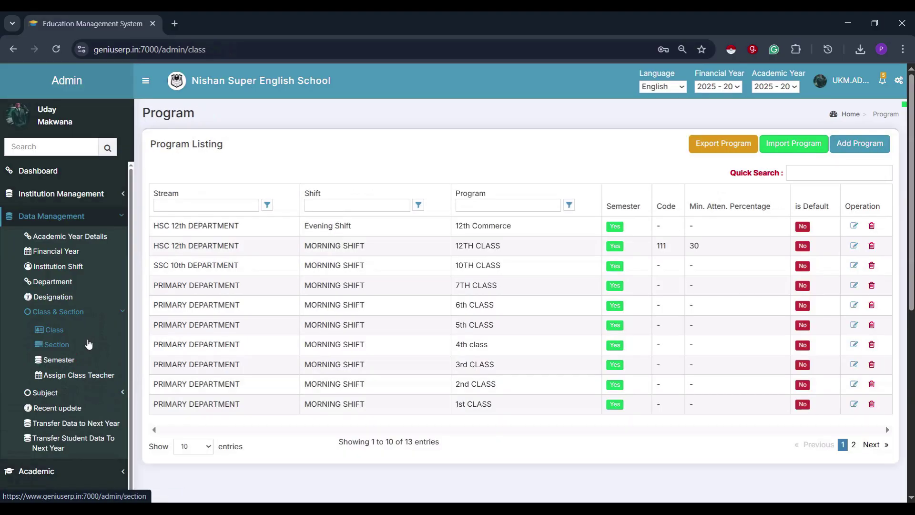
left_click(87, 347)
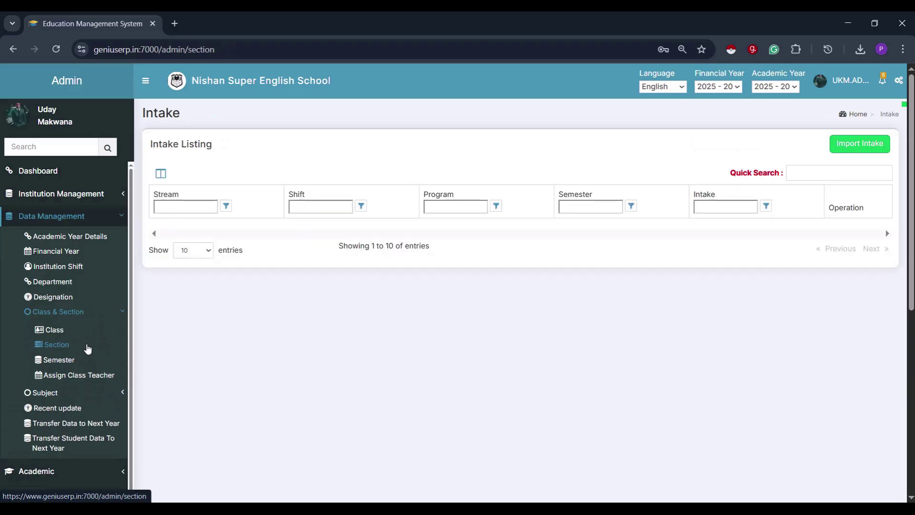
left_click(83, 333)
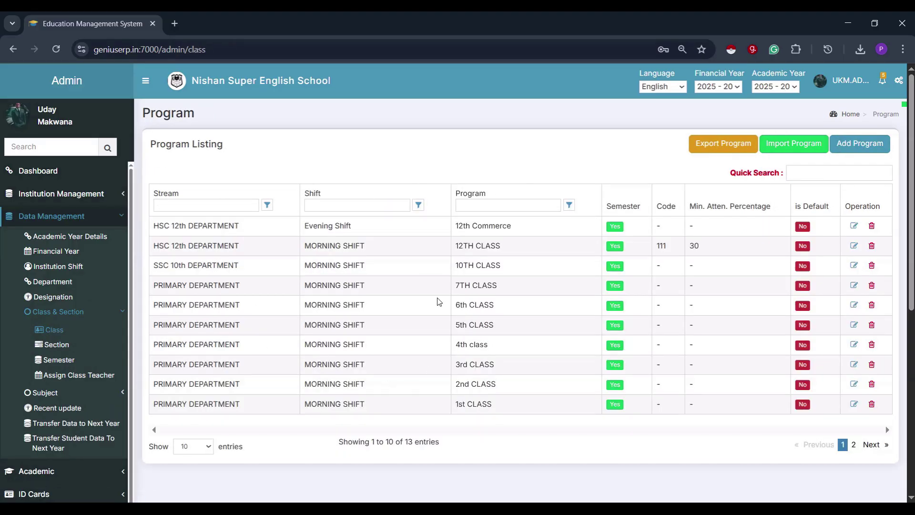
left_click(72, 347)
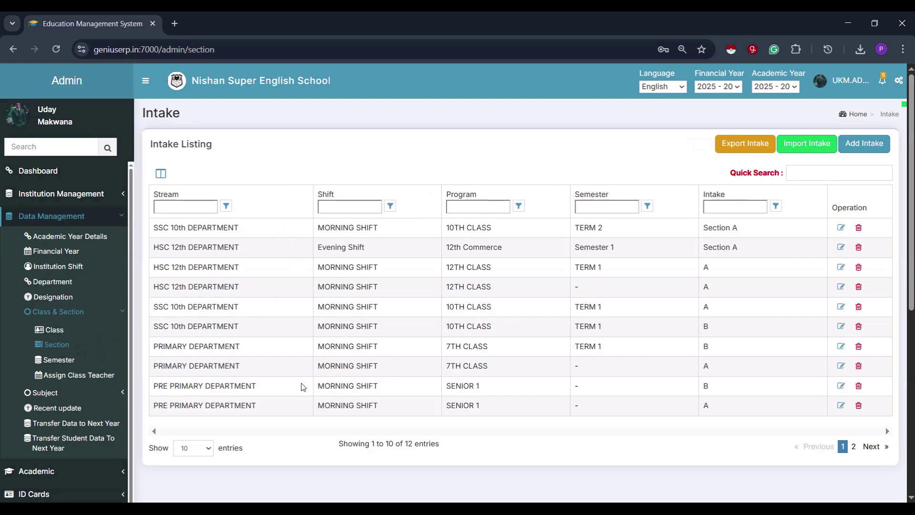
left_click(95, 365)
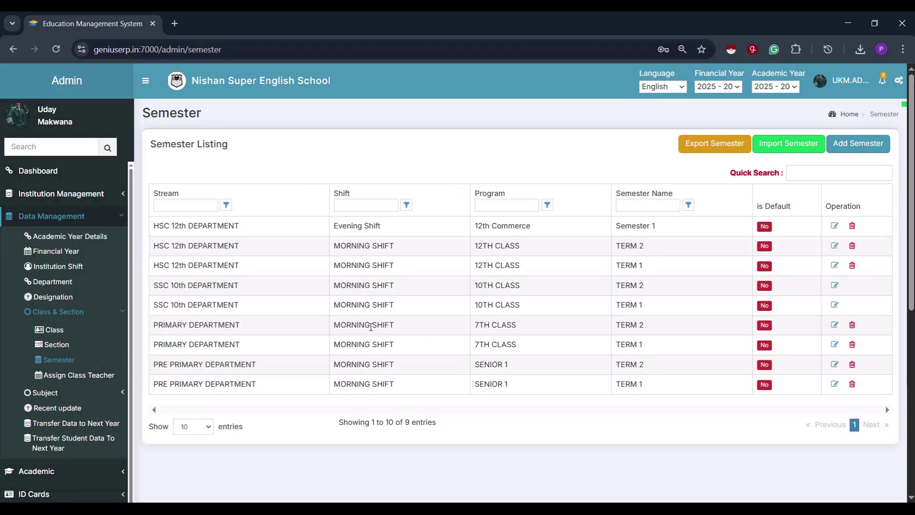
left_click(73, 375)
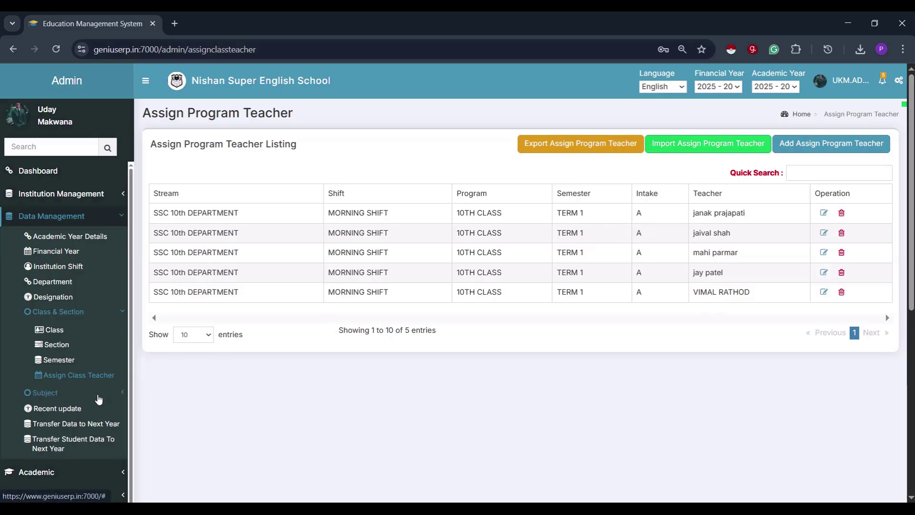
- Examine the Subject, Assign Subject To Section and Subject Allocation To Teacher listings
left_click(95, 392)
left_click(88, 351)
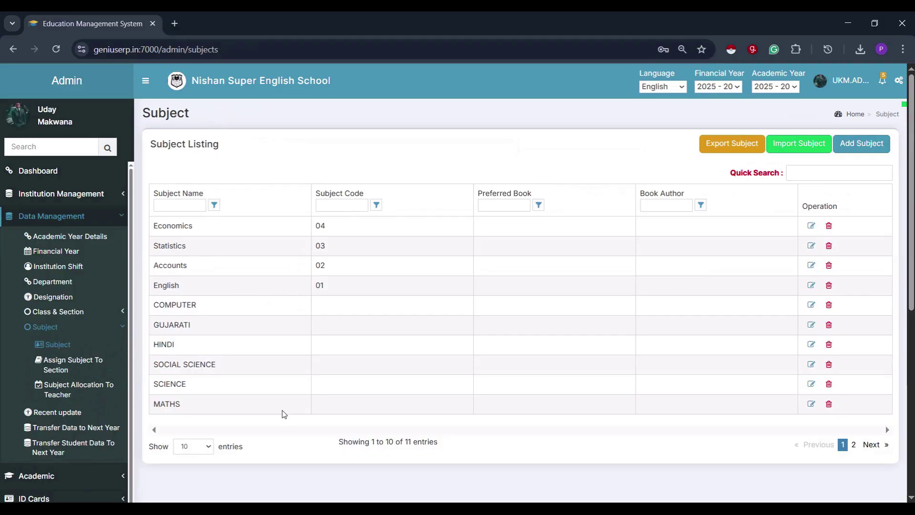
left_click(76, 368)
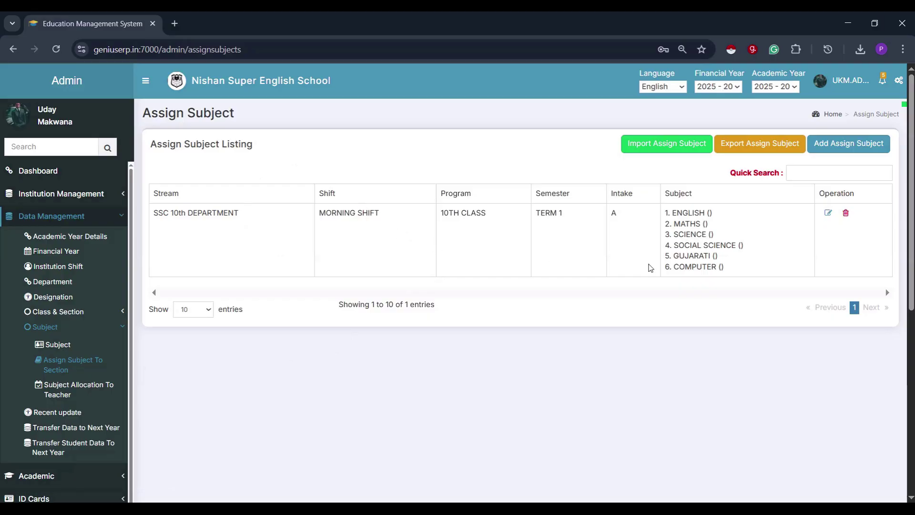
left_click(87, 401)
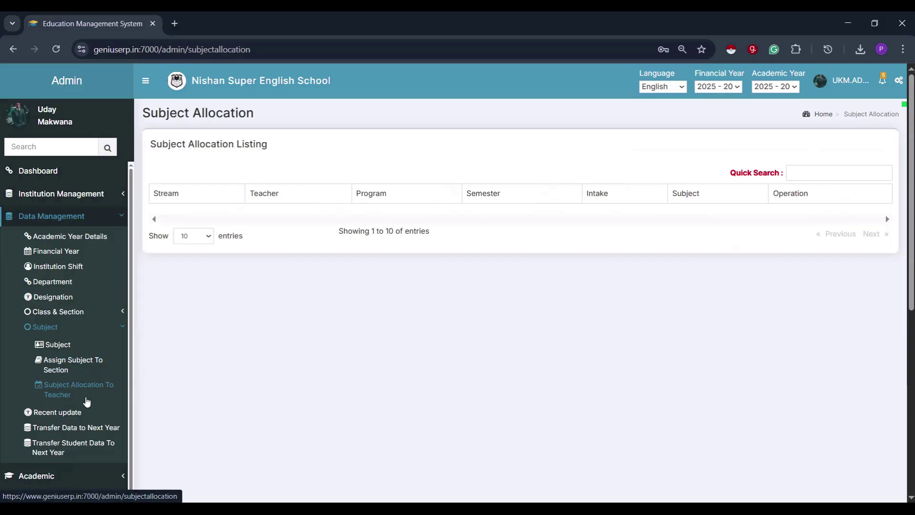
scroll(498, 264, "down", 1)
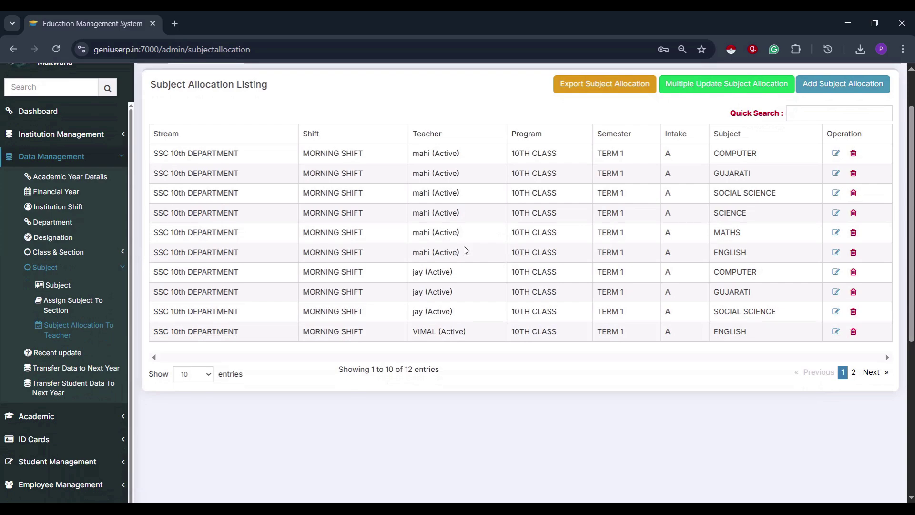
- Examine the Recent update listing and the Transfer Data to Next Year form with its notes
left_click(77, 355)
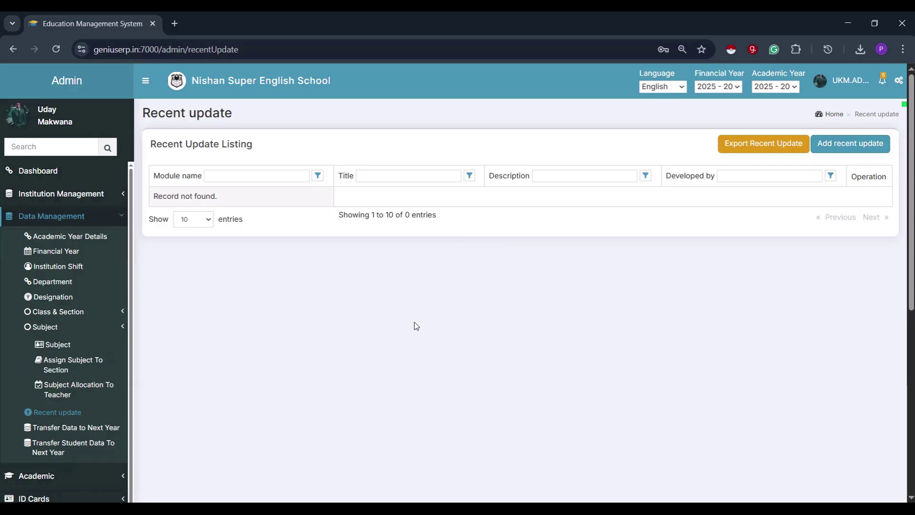
scroll(98, 406, "down", 1)
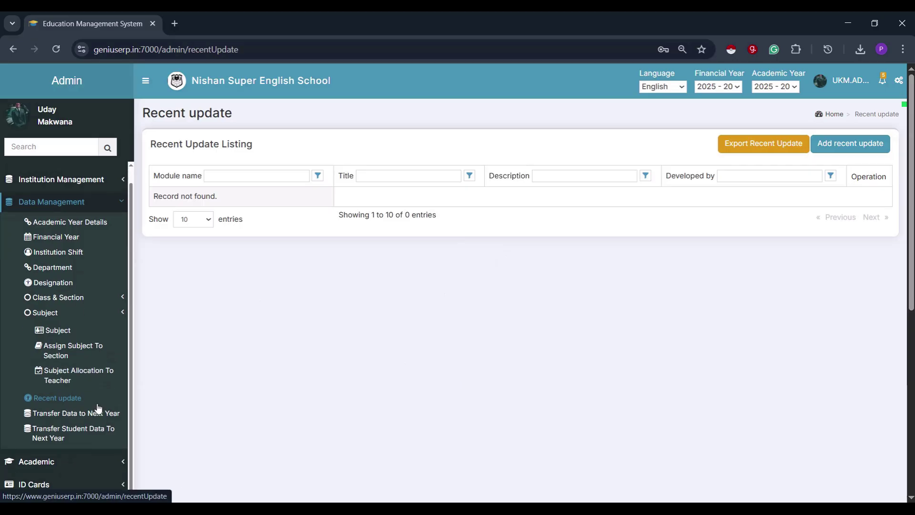
left_click(99, 421)
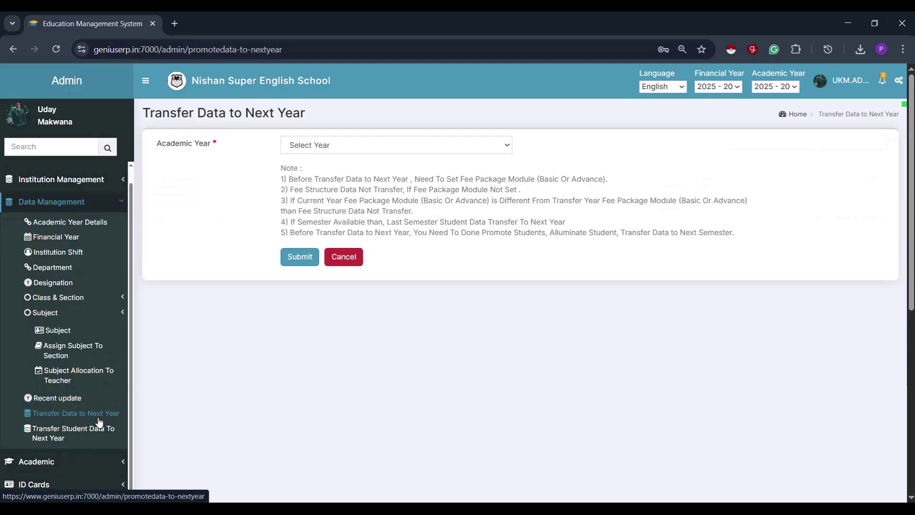
- Examine the academic year options for the data transfer and the Transfer Student Data To Next Year filters and student list
left_click(316, 145)
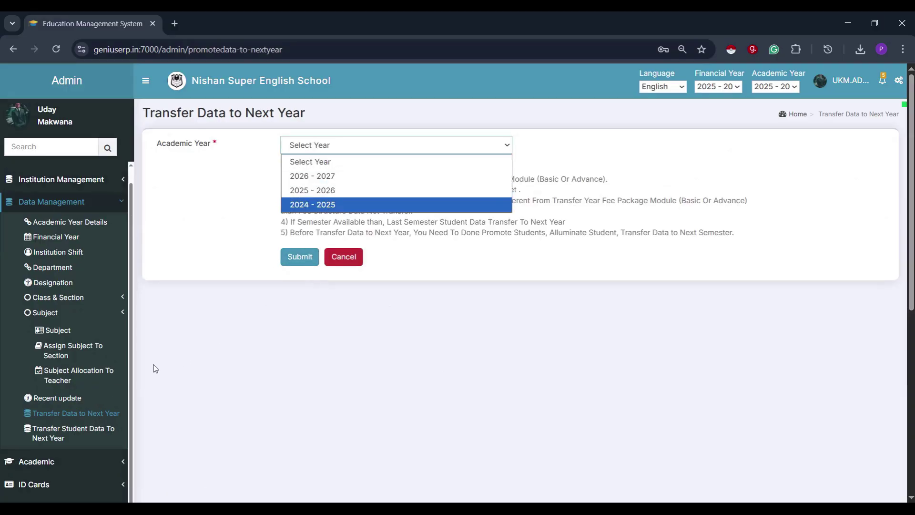
left_click(89, 446)
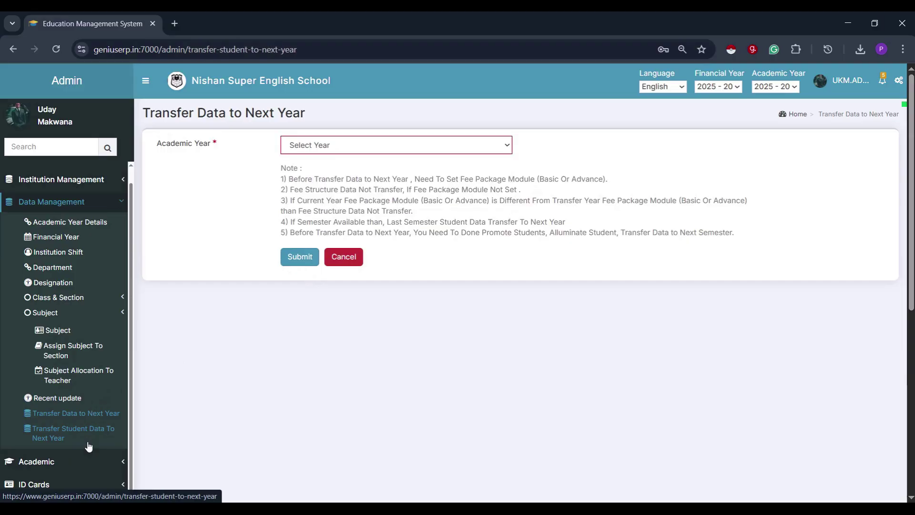
scroll(362, 286, "down", 1)
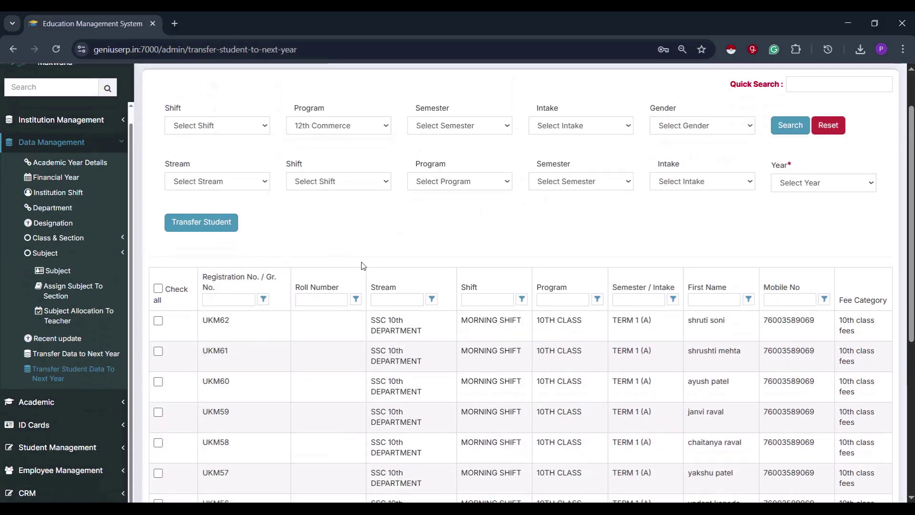
scroll(362, 265, "down", 4)
scroll(362, 266, "up", 4)
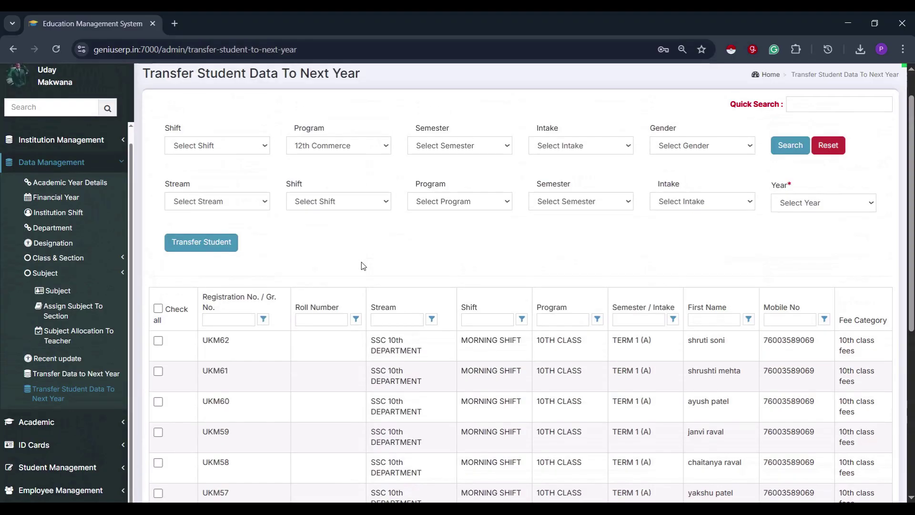
scroll(361, 265, "up", 1)
scroll(362, 267, "down", 5)
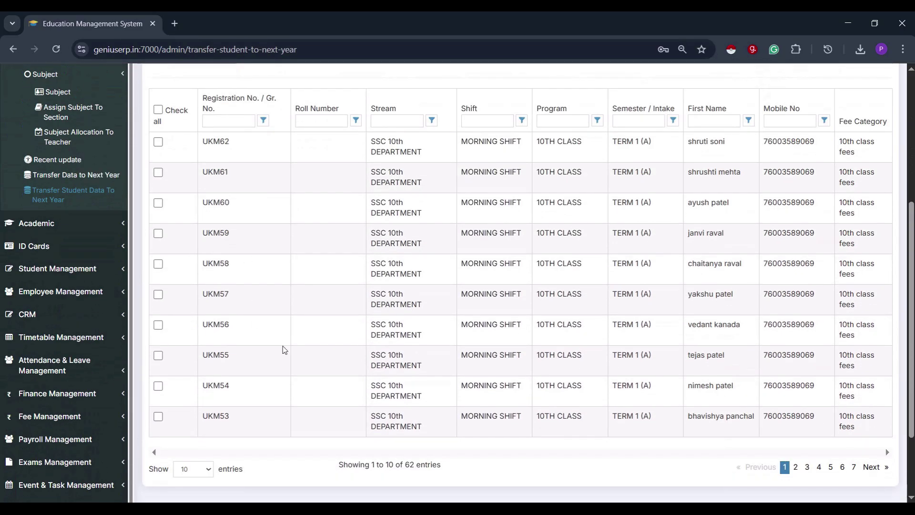
scroll(384, 345, "up", 2)
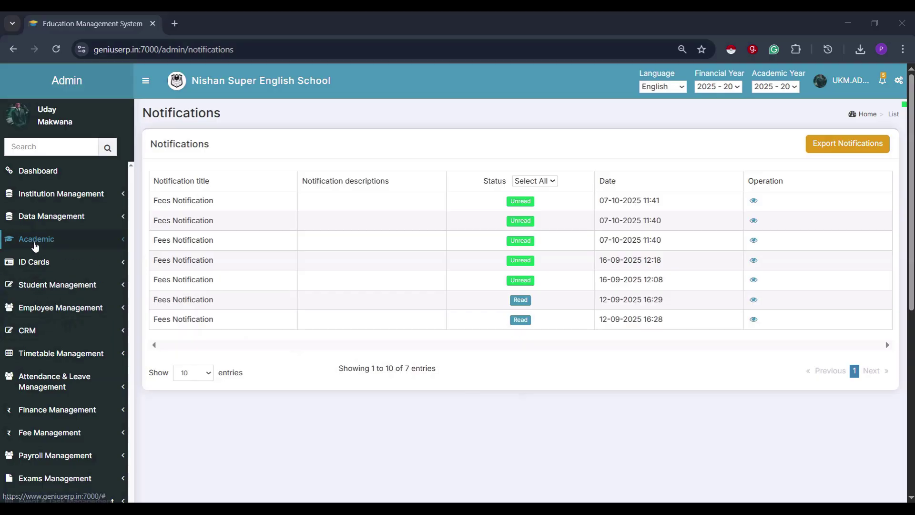
- Examine the Lesson Planning and Syllabus listings in the Academic module
left_click(36, 242)
left_click(42, 263)
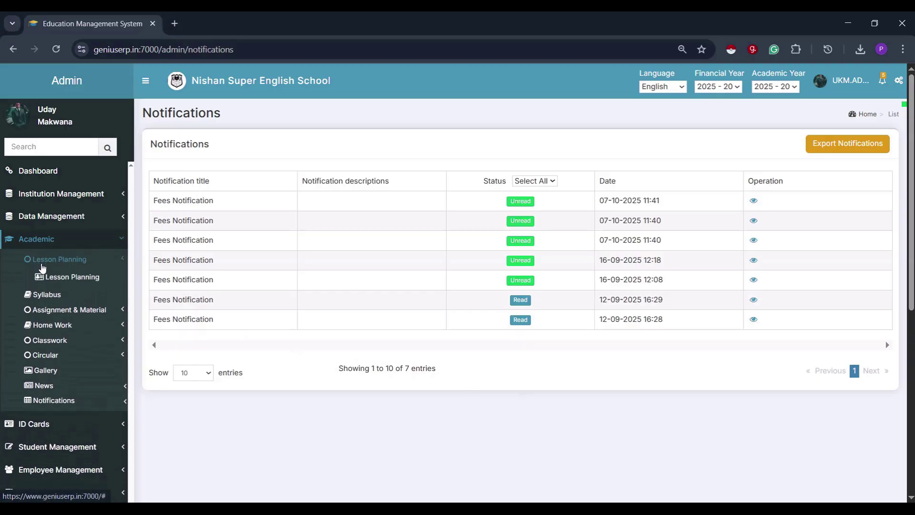
left_click(51, 279)
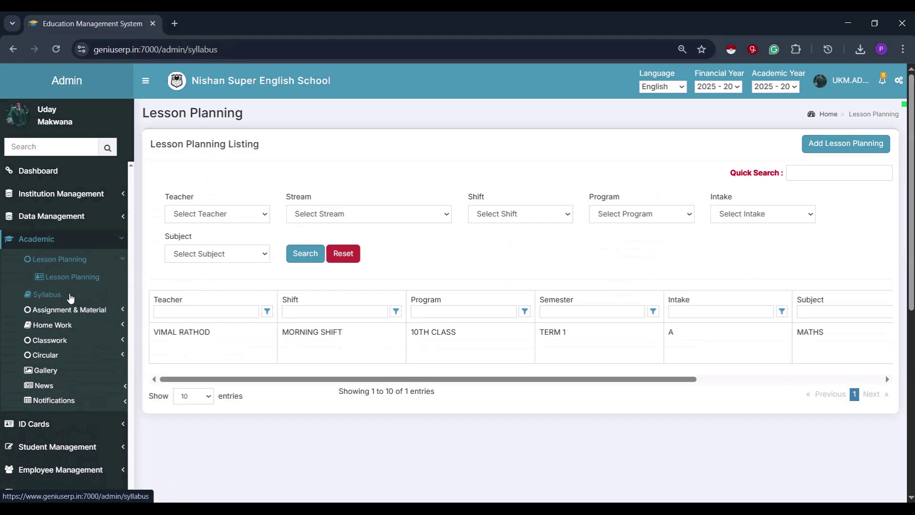
left_click(70, 298)
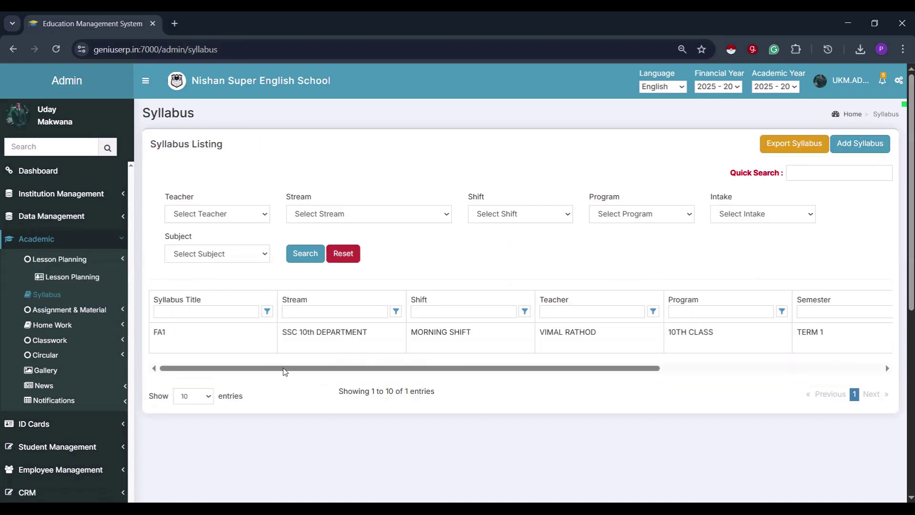
- Examine the Assignment and Study Material listings, including the detail page of the MATHS STUDY MATERIAL entry
left_click(73, 310)
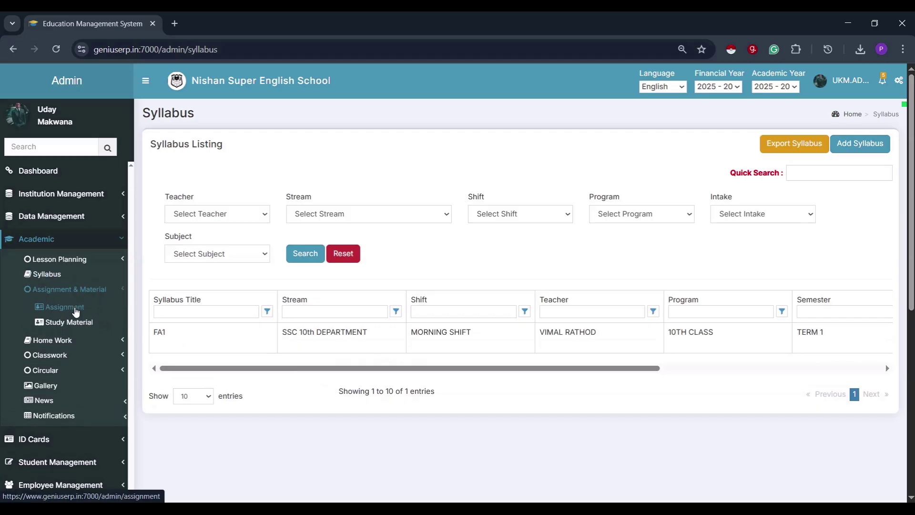
left_click(75, 311)
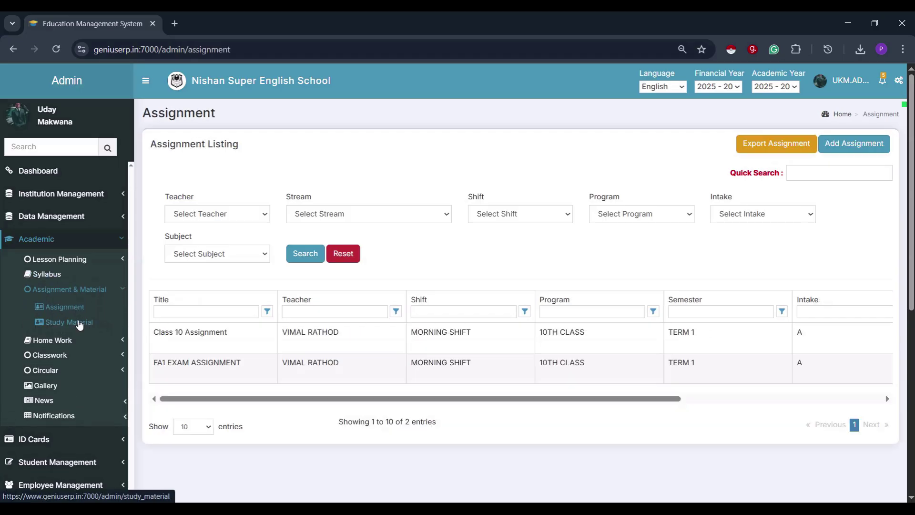
left_click(80, 324)
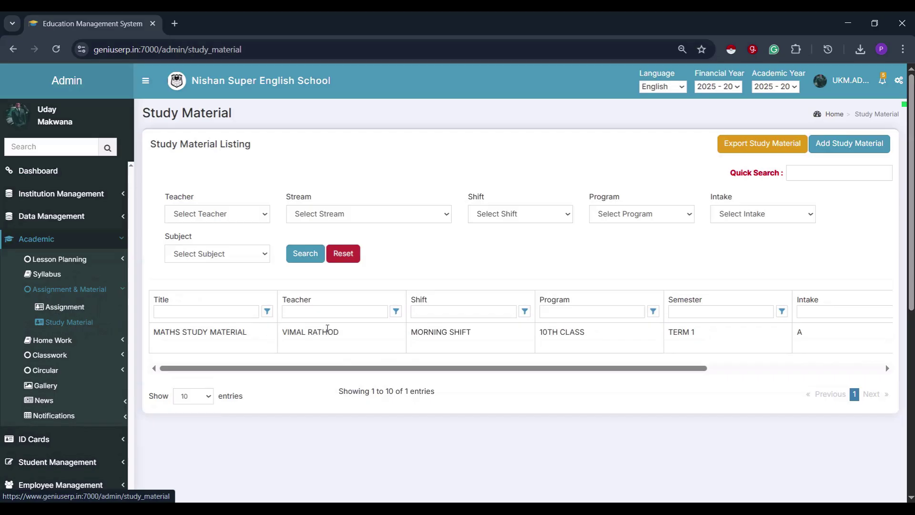
left_click_drag(615, 369, 812, 381)
left_click(828, 343)
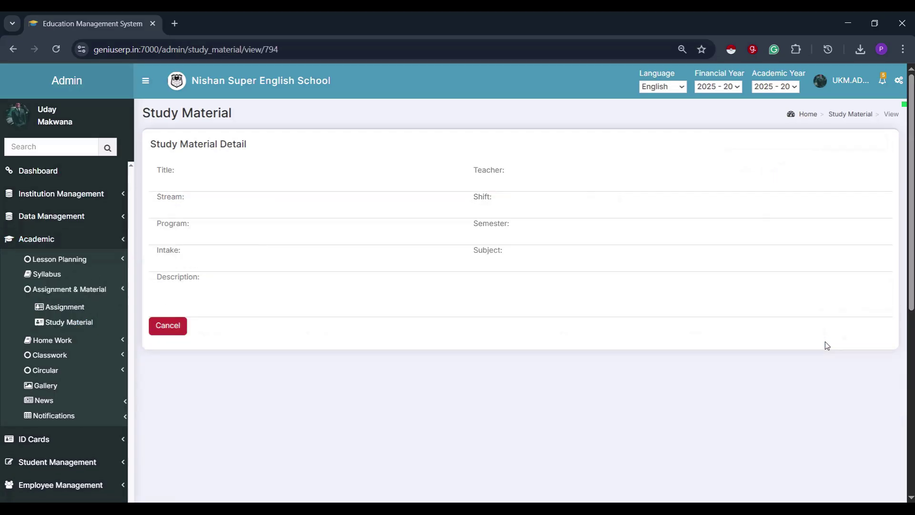
scroll(22, 346, "down", 1)
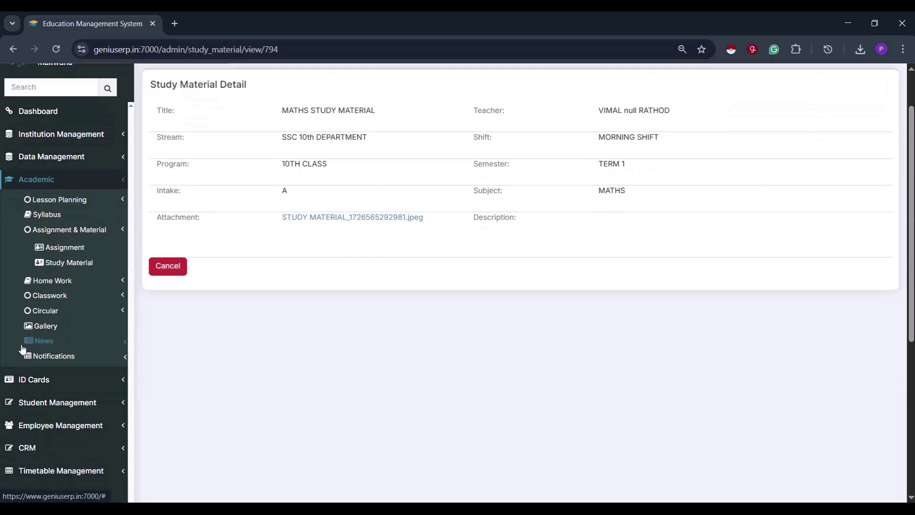
- Examine the Circular, Inbox Notification and Gallery listings, including the photos in the Annual day category
left_click(39, 313)
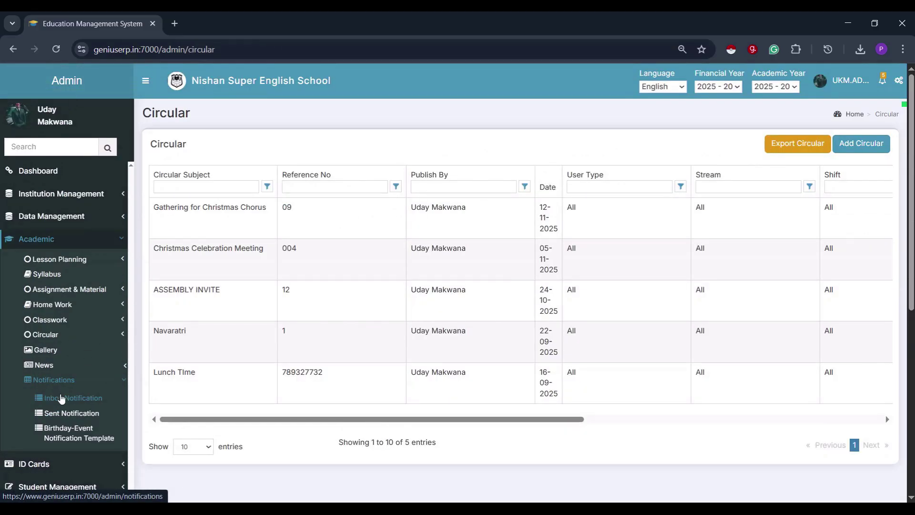
left_click(61, 398)
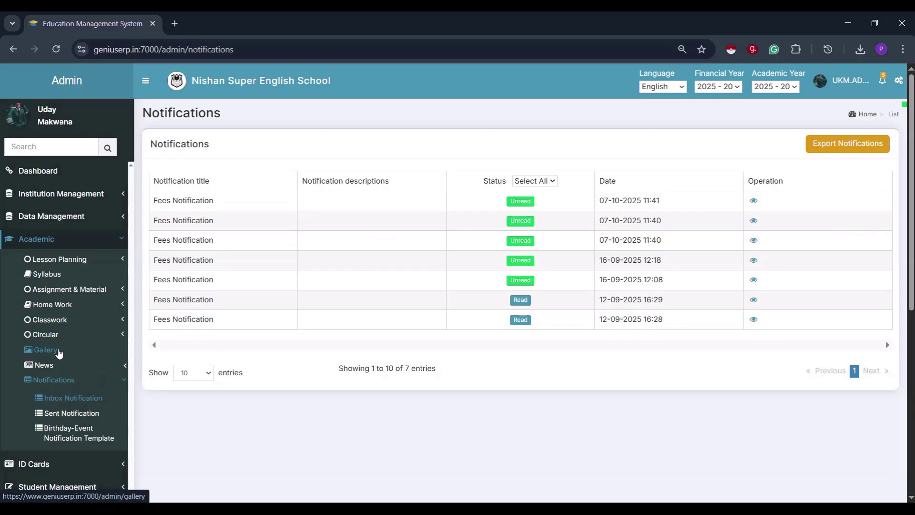
left_click(59, 353)
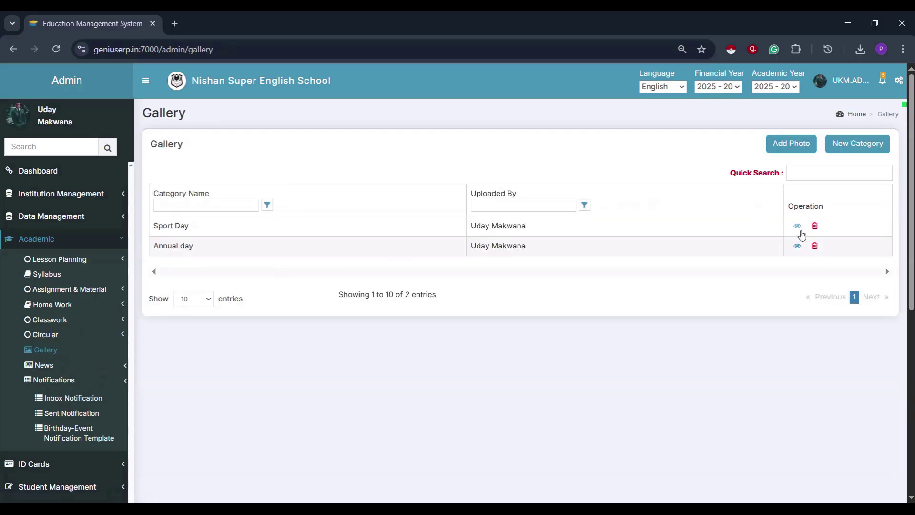
left_click(797, 246)
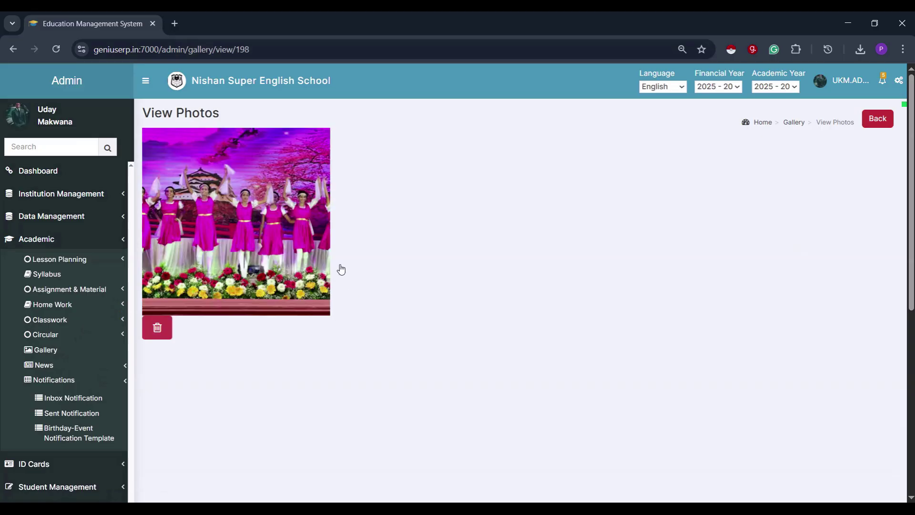
- Examine the ID Cards Settings for teacher, student and non-teaching cards, signature and card templates
left_click(33, 463)
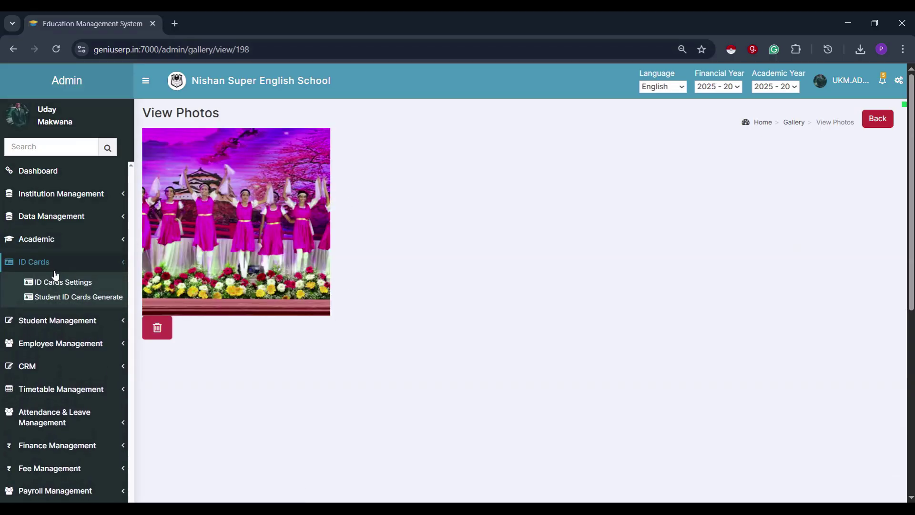
left_click(58, 289)
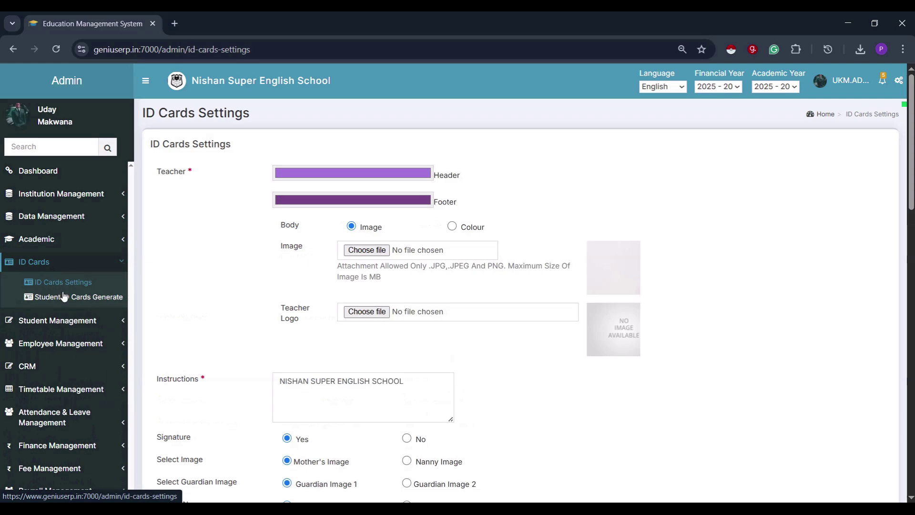
scroll(484, 380, "down", 10)
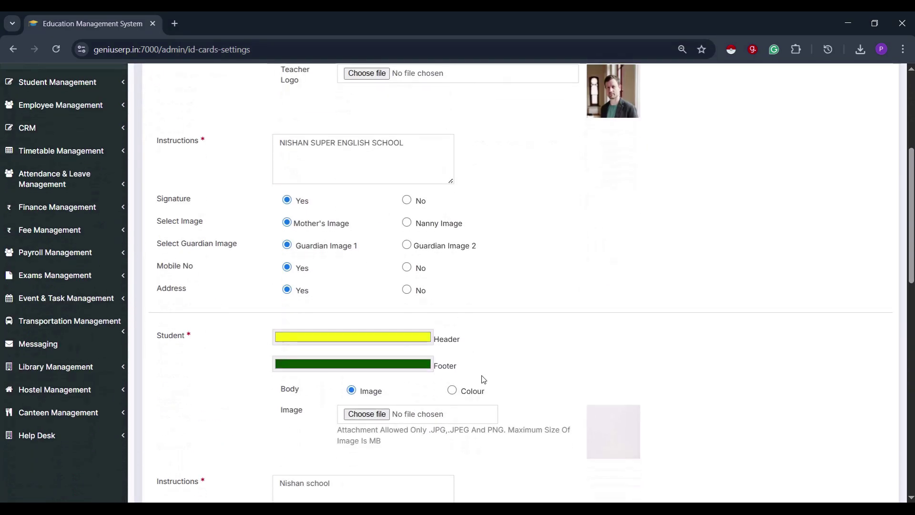
scroll(484, 380, "down", 6)
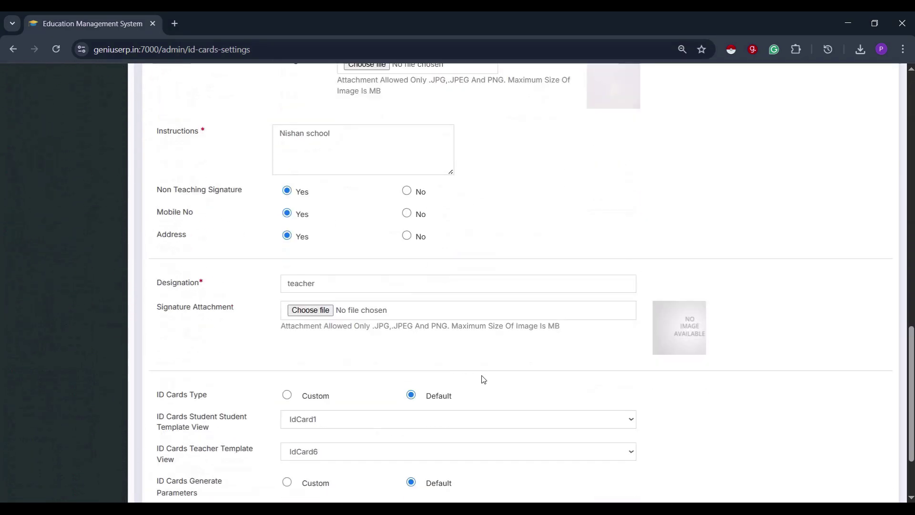
scroll(484, 379, "up", 10)
scroll(484, 380, "up", 7)
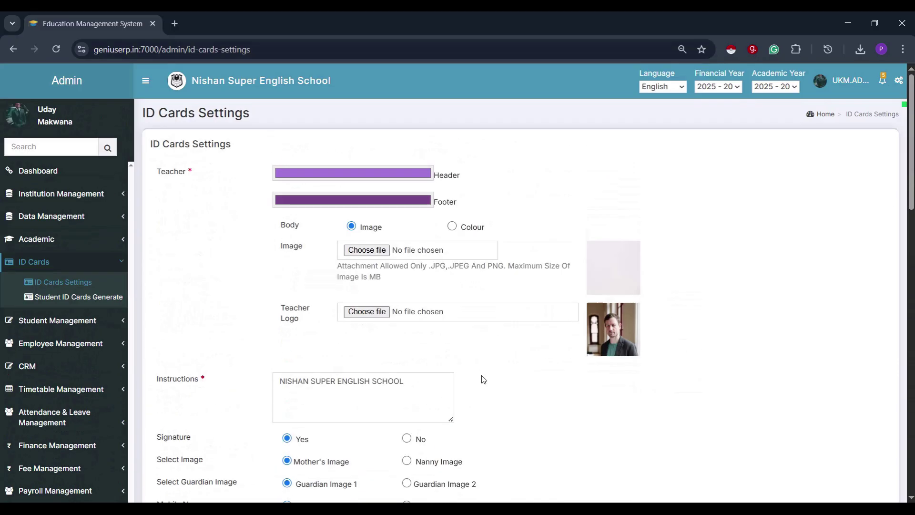
- Generate stream-wise student ID cards for SSC 10th DEPARTMENT, MORNING SHIFT, 10TH CLASS, TERM 1 and intake A
left_click(56, 297)
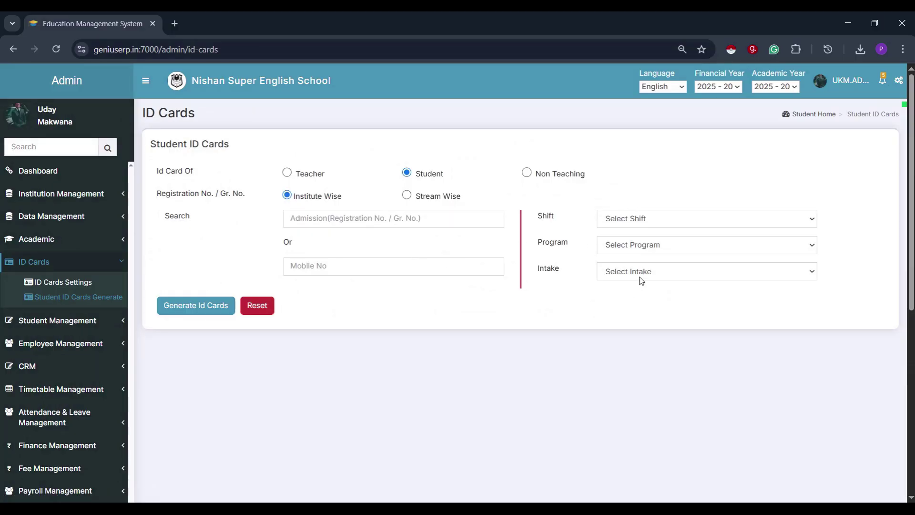
left_click(625, 218)
left_click(641, 275)
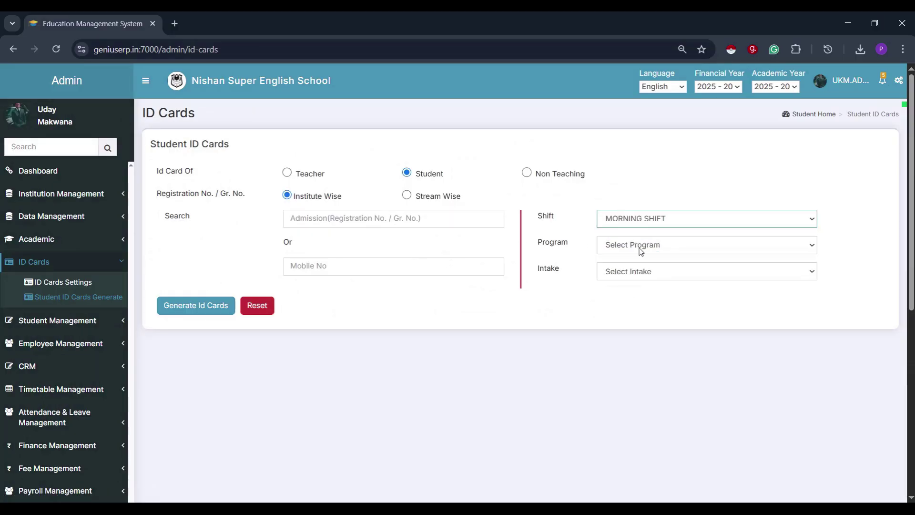
left_click(639, 245)
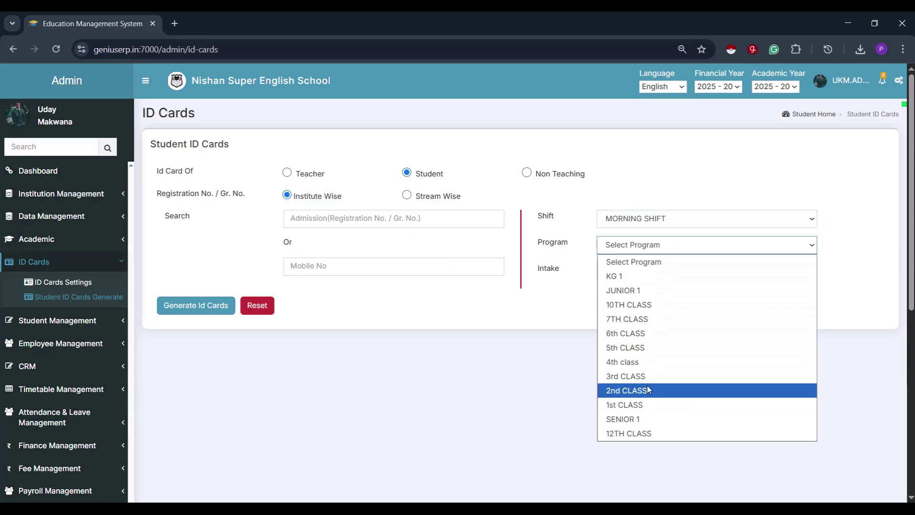
left_click(643, 303)
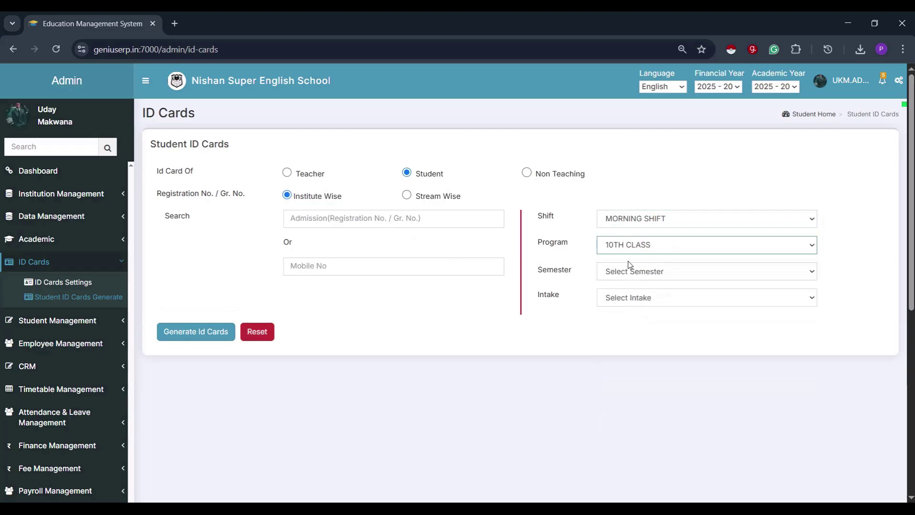
left_click(631, 270)
left_click(635, 299)
left_click(637, 298)
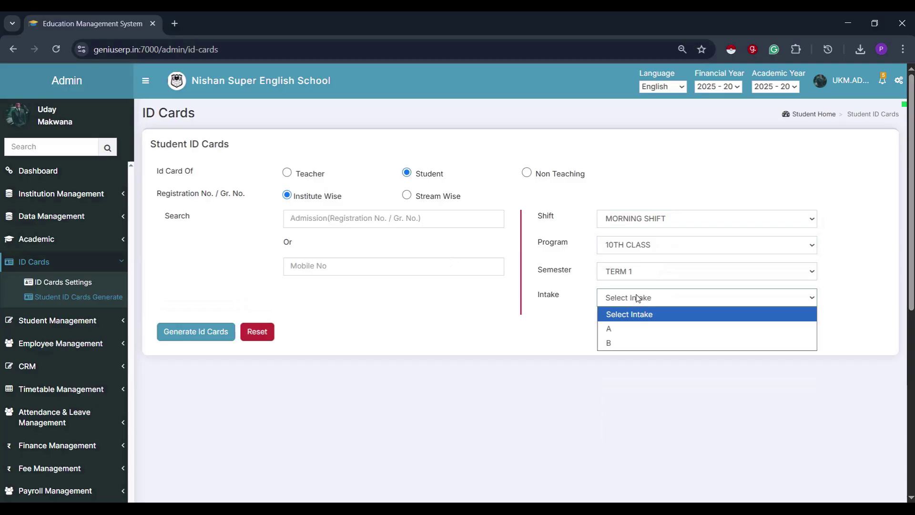
left_click(635, 329)
left_click(195, 332)
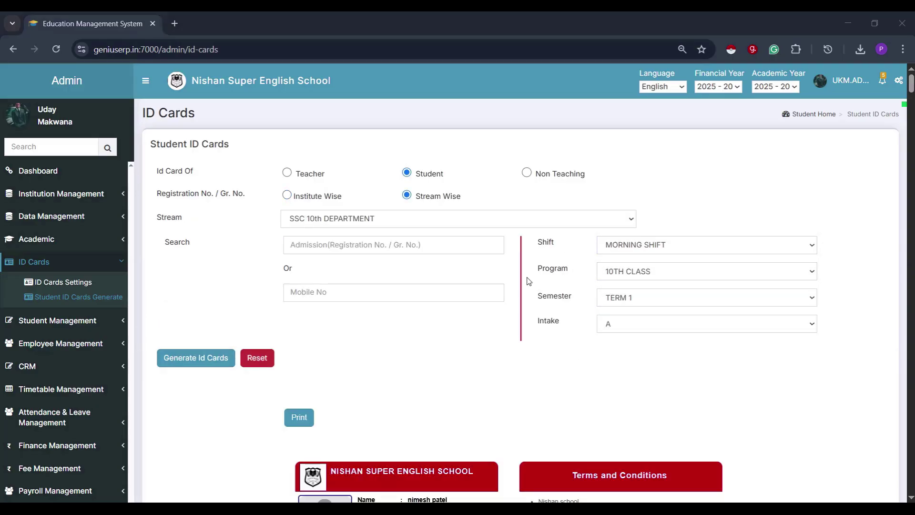
- Examine the fronts and backs of the generated student ID cards
scroll(472, 233, "down", 2)
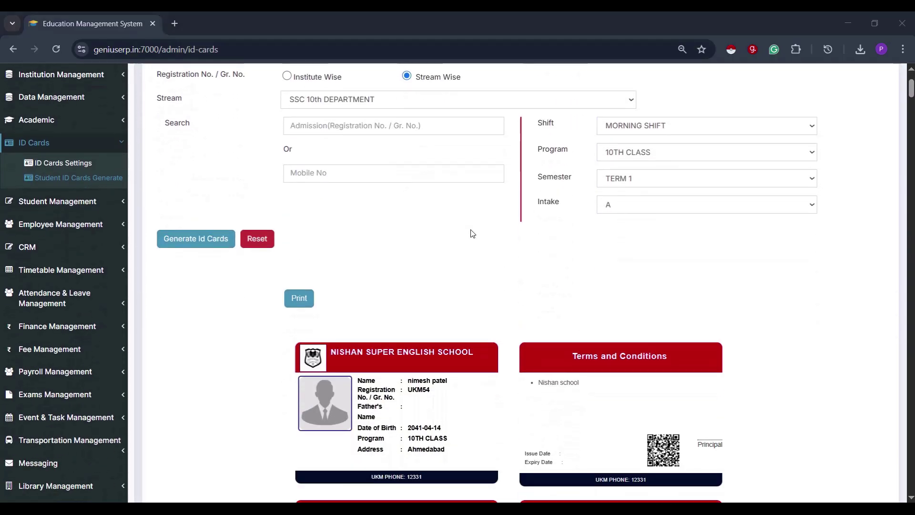
scroll(472, 233, "down", 6)
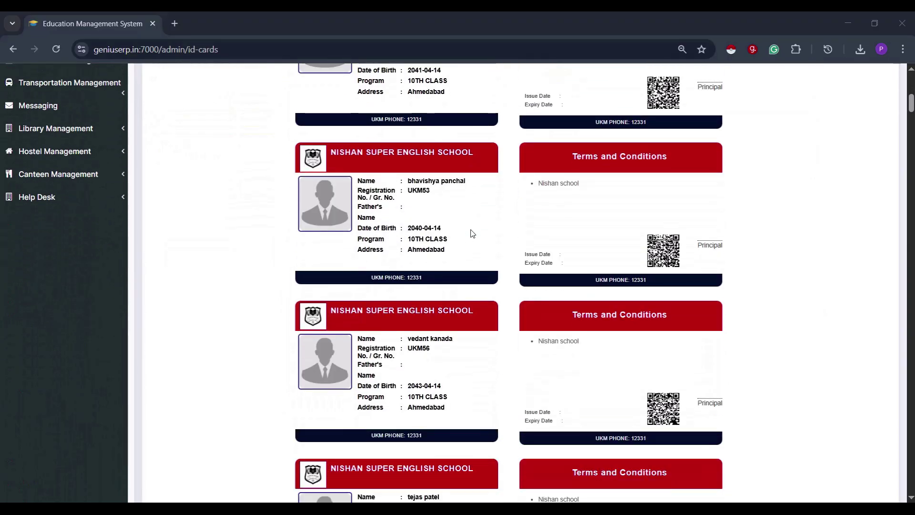
scroll(473, 233, "down", 4)
scroll(472, 233, "down", 5)
scroll(472, 233, "up", 15)
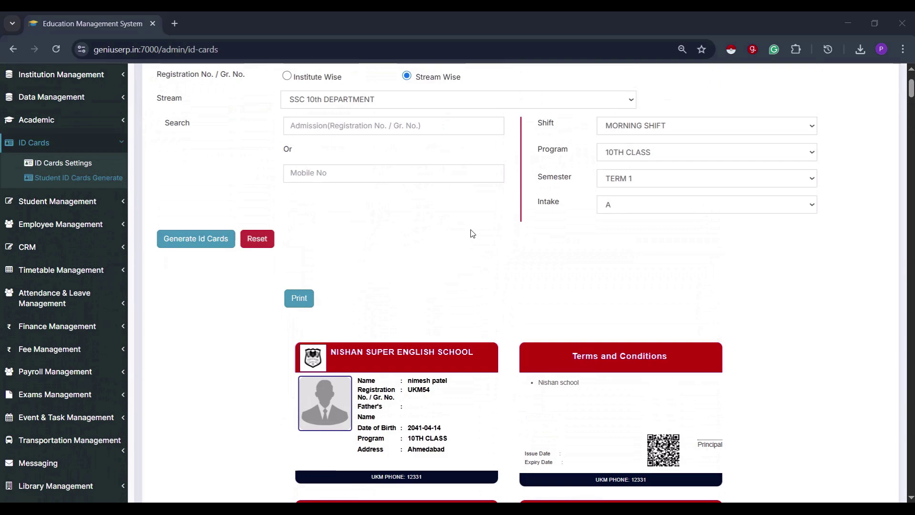
scroll(472, 234, "up", 3)
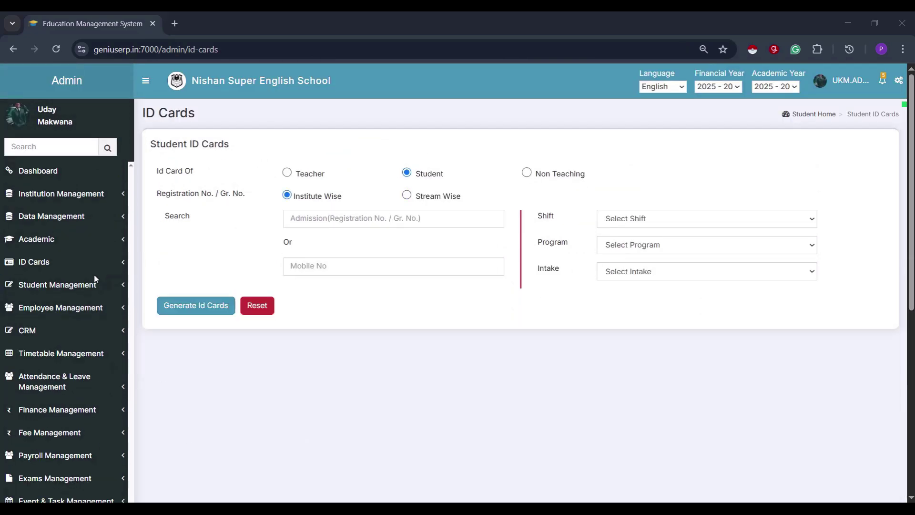
- Examine the student list and the Disable Student list under Student Management
left_click(93, 290)
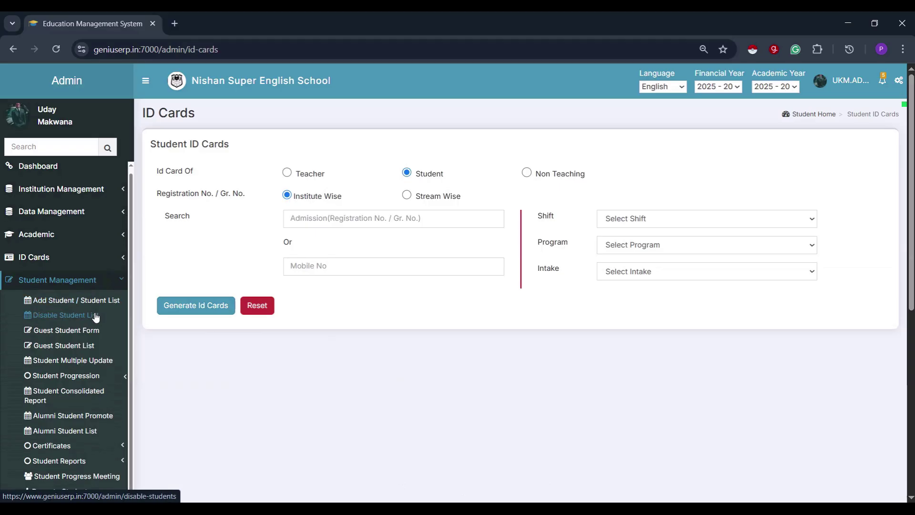
scroll(186, 350, "down", 1)
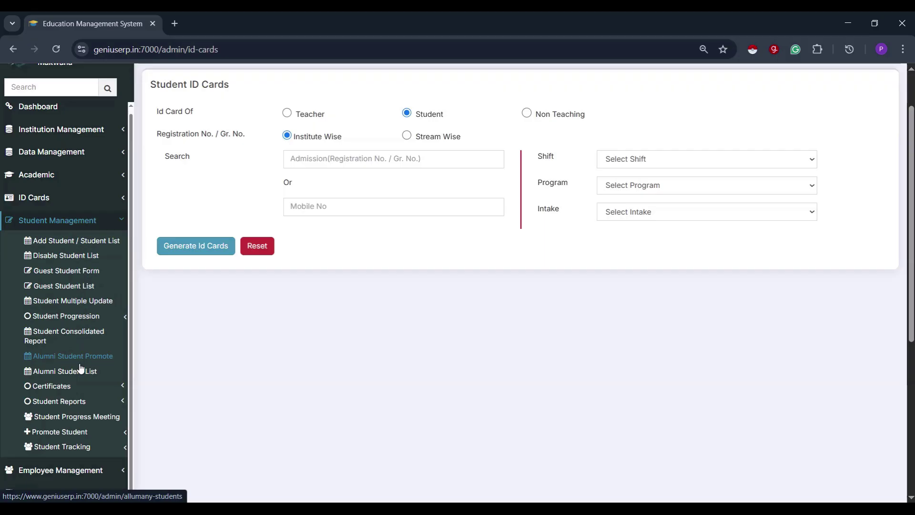
left_click(100, 243)
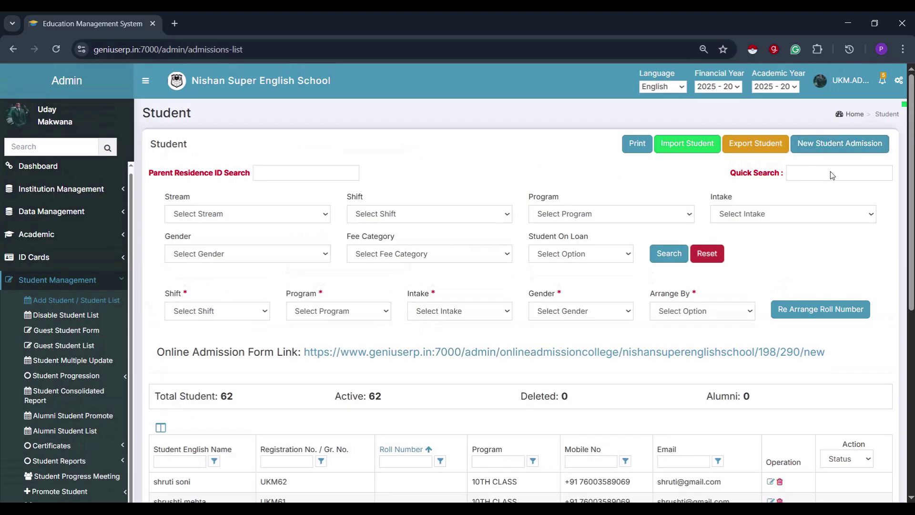
scroll(514, 256, "down", 5)
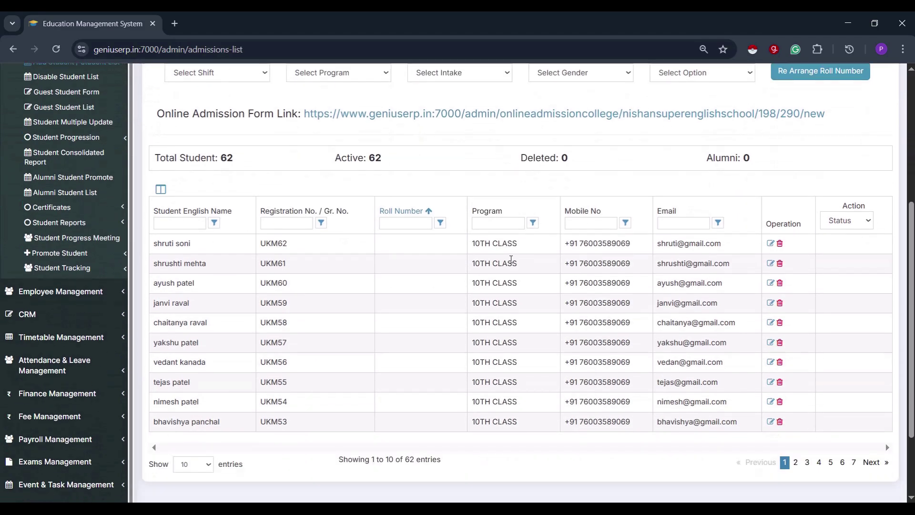
scroll(510, 262, "up", 4)
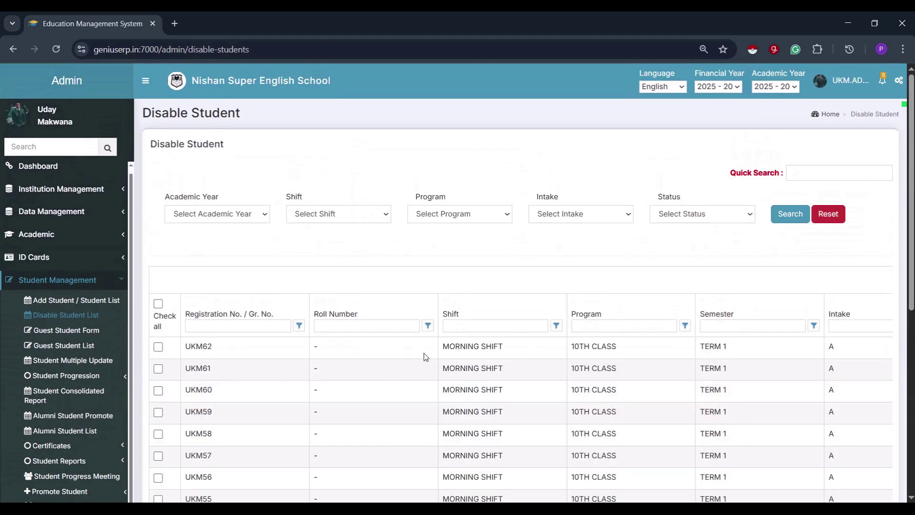
scroll(425, 358, "down", 5)
scroll(424, 357, "up", 3)
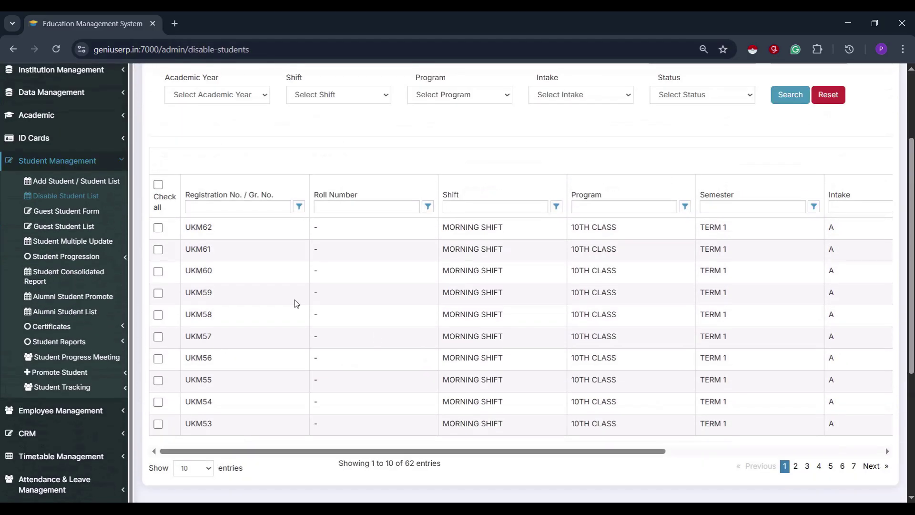
- Review the guest student pages and the update fields offered in Student Multiple Update for SSC 10th DEPARTMENT
left_click(52, 213)
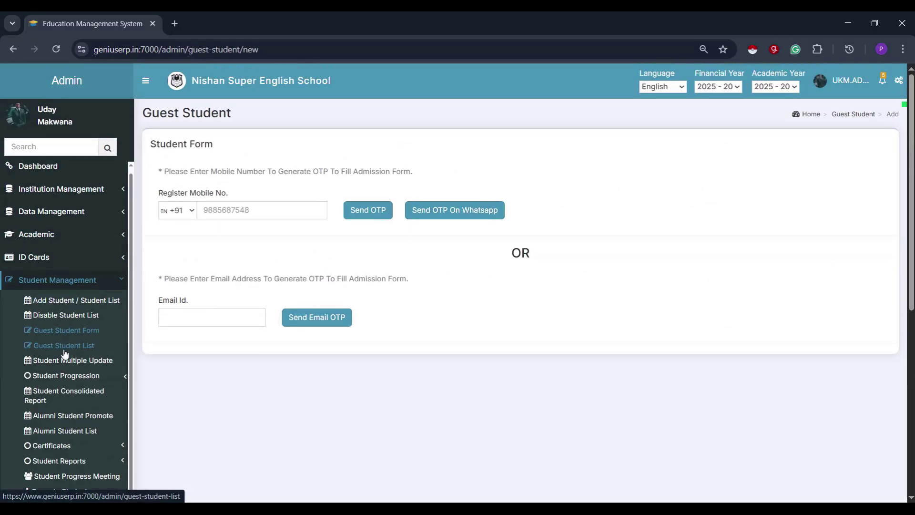
left_click(65, 351)
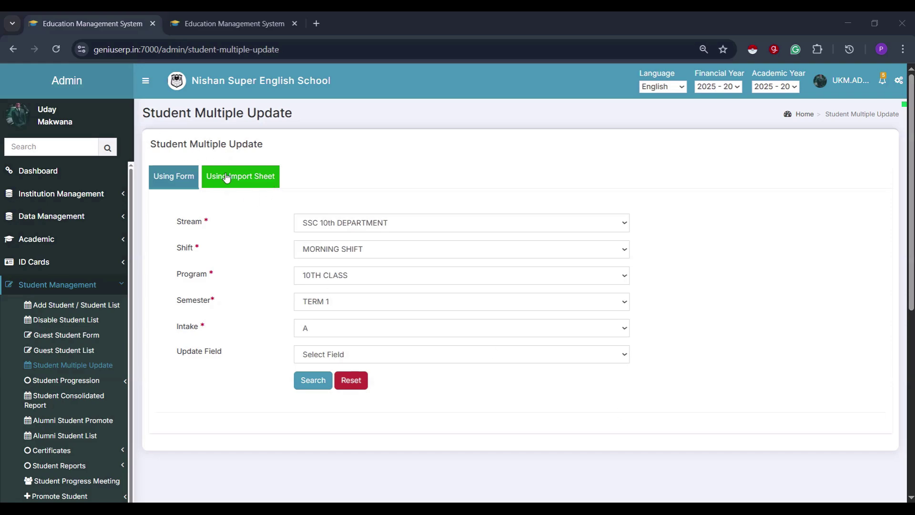
left_click(329, 354)
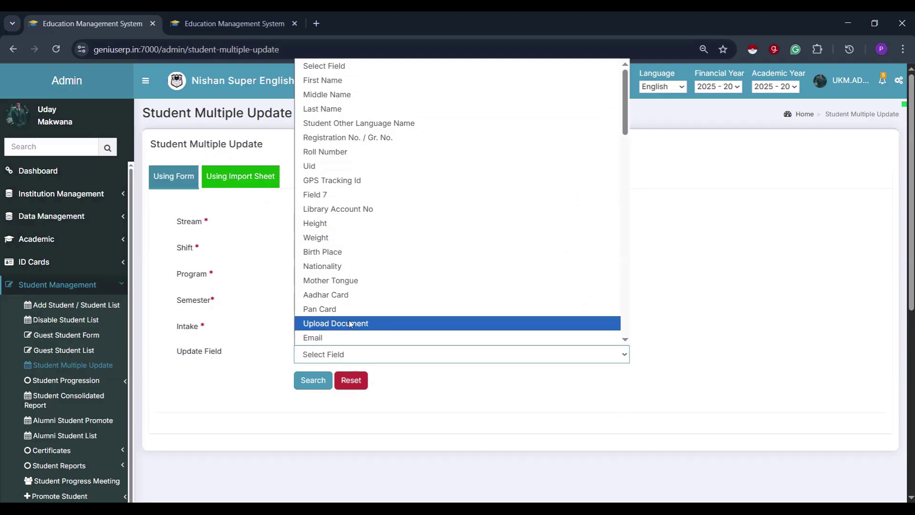
left_click(410, 396)
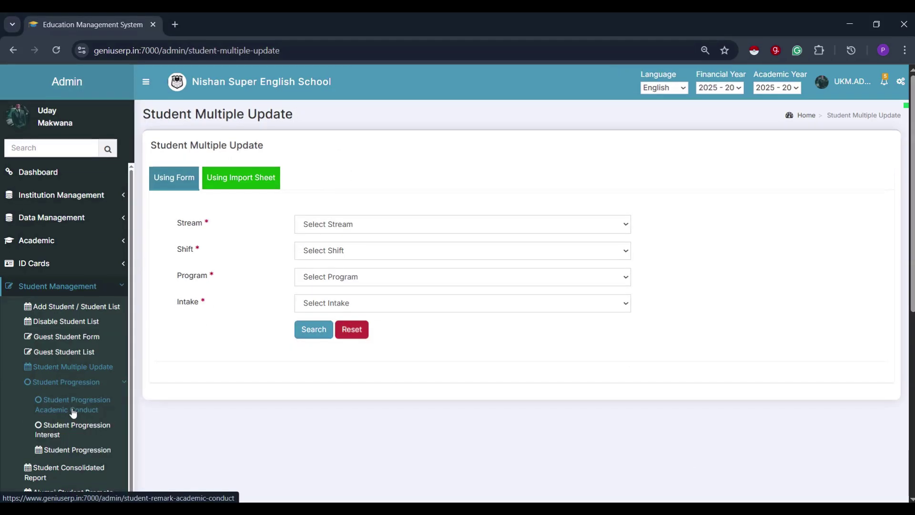
- Examine the Student Progression Academic Conduct, Student Progression Interest and Student Progression listings
left_click(73, 413)
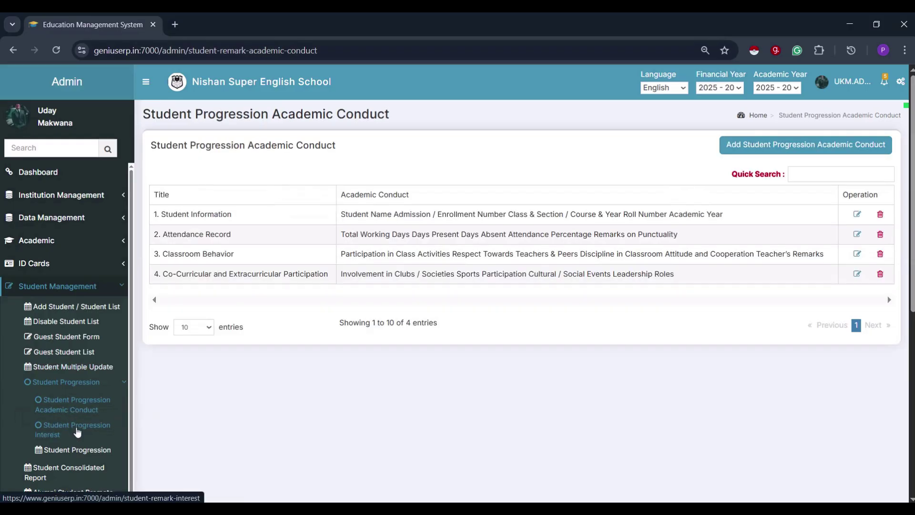
left_click(78, 432)
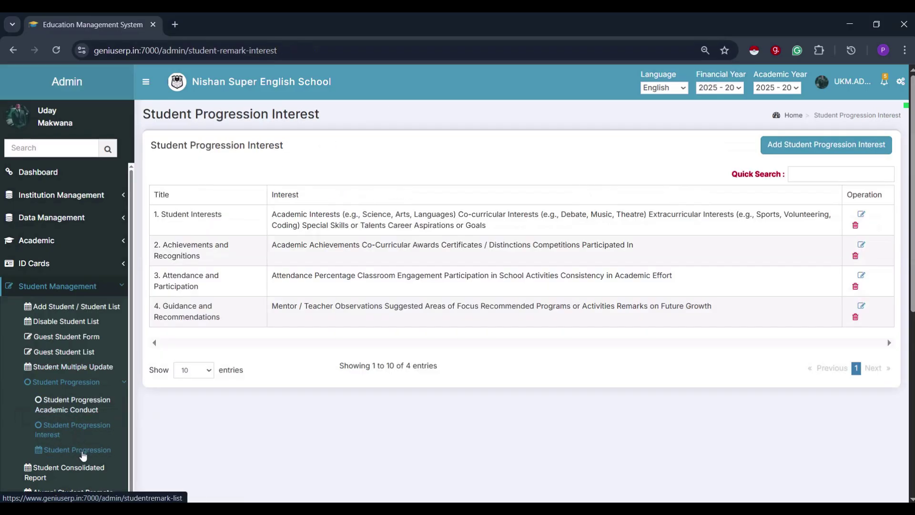
left_click(83, 452)
scroll(324, 398, "down", 3)
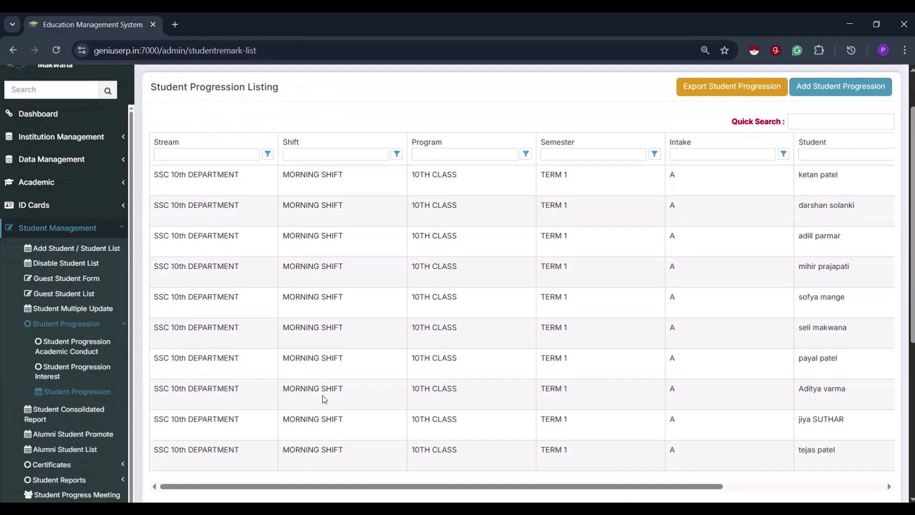
- View a student's consolidated report for SSC 10th DEPARTMENT, MORNING SHIFT, 10TH CLASS and intake A
left_click(86, 353)
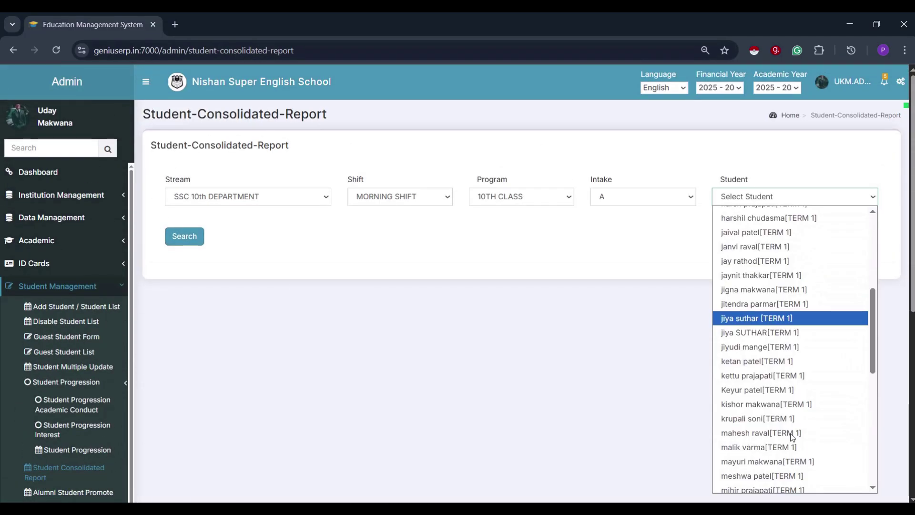
left_click(750, 333)
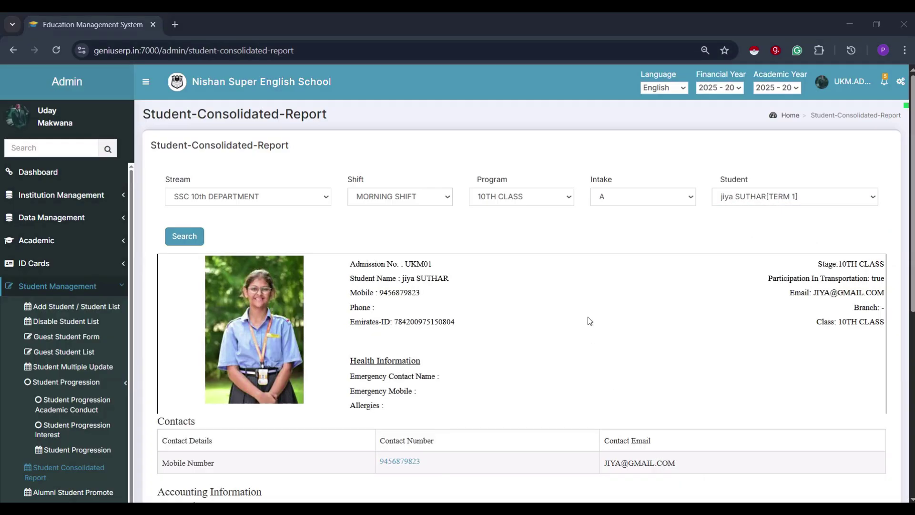
scroll(590, 320, "down", 3)
scroll(590, 321, "down", 3)
scroll(590, 320, "up", 4)
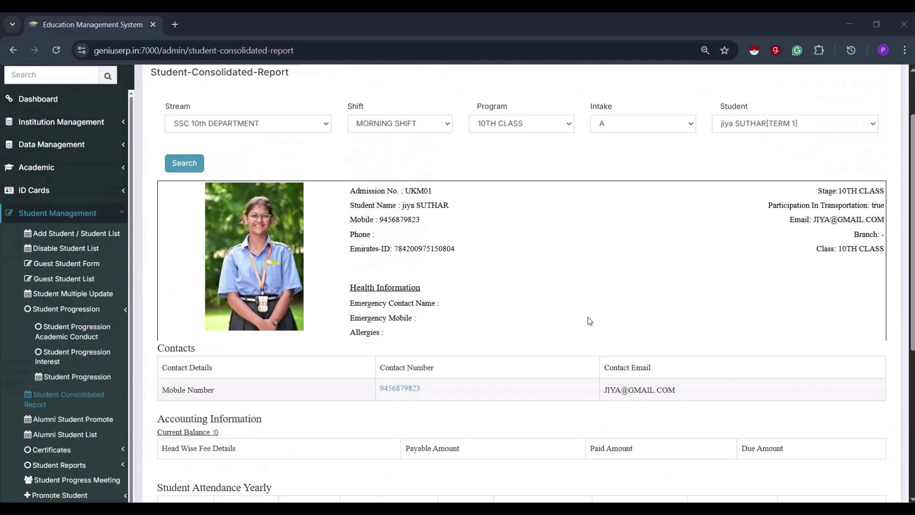
scroll(589, 321, "up", 2)
- Review the Alumni Student Promote page and the Alumni Student List
left_click(66, 433)
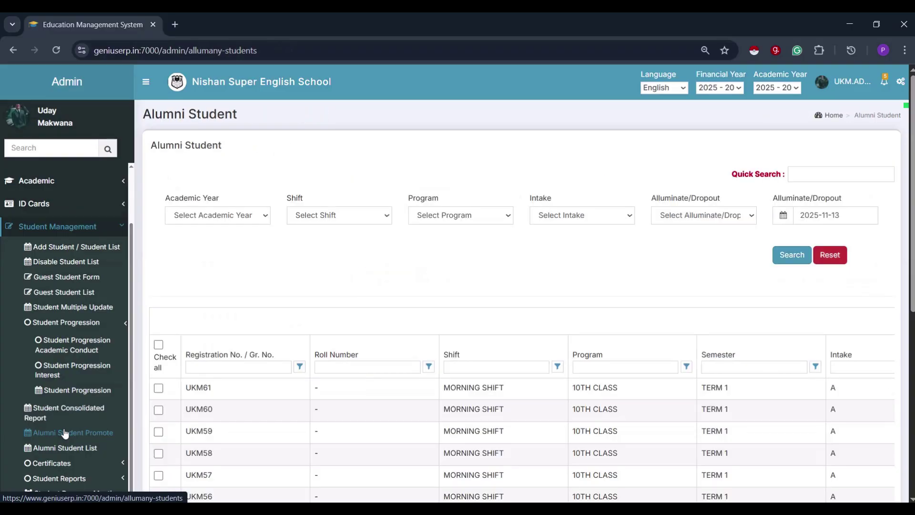
scroll(66, 420, "down", 3)
- View the SPORT CERTIFICATE of the first listed student in 10TH CLASS, TERM 1, intake A, down to the signature
left_click(71, 329)
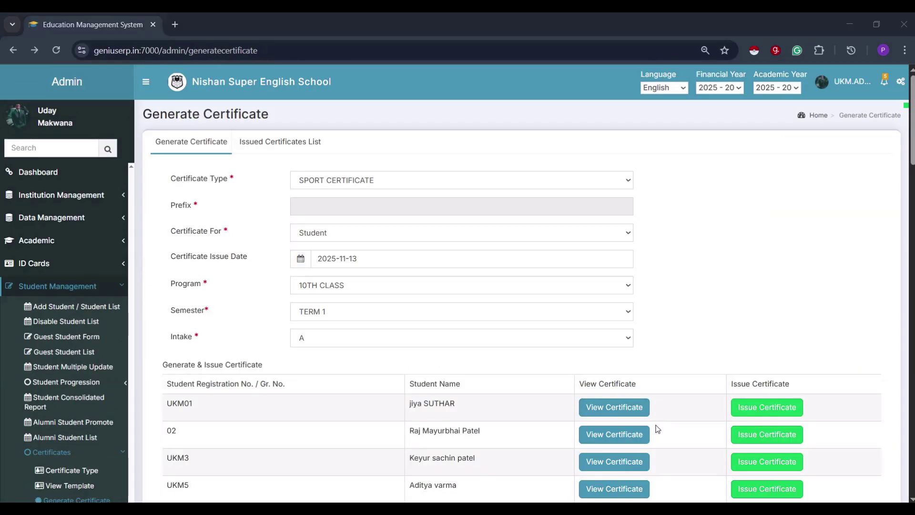
left_click(614, 407)
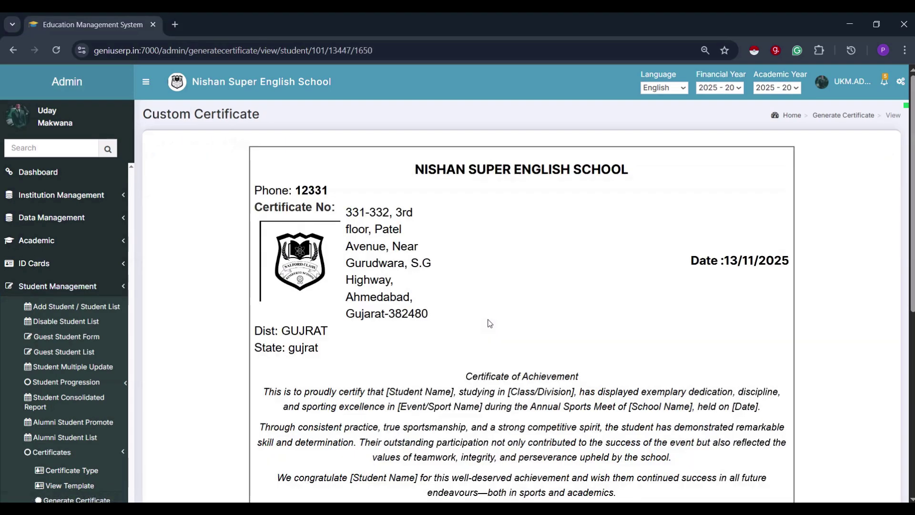
scroll(489, 323, "down", 4)
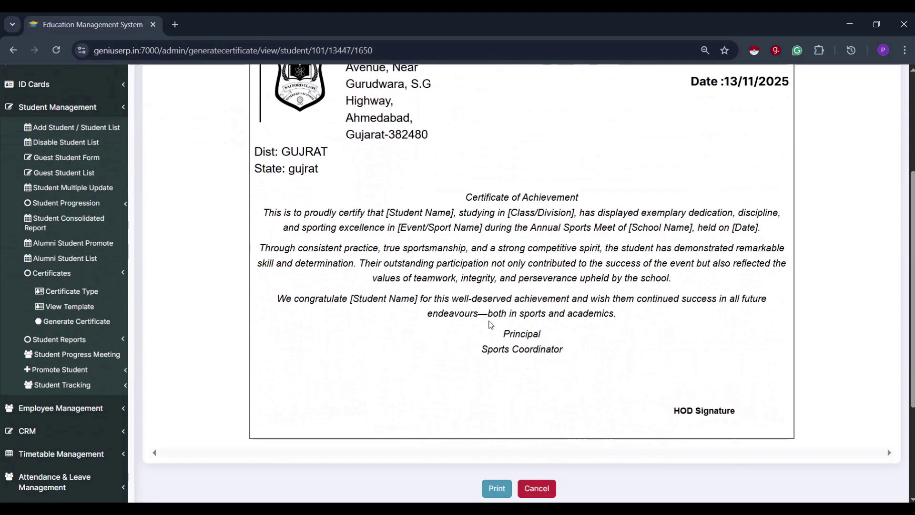
scroll(490, 324, "up", 4)
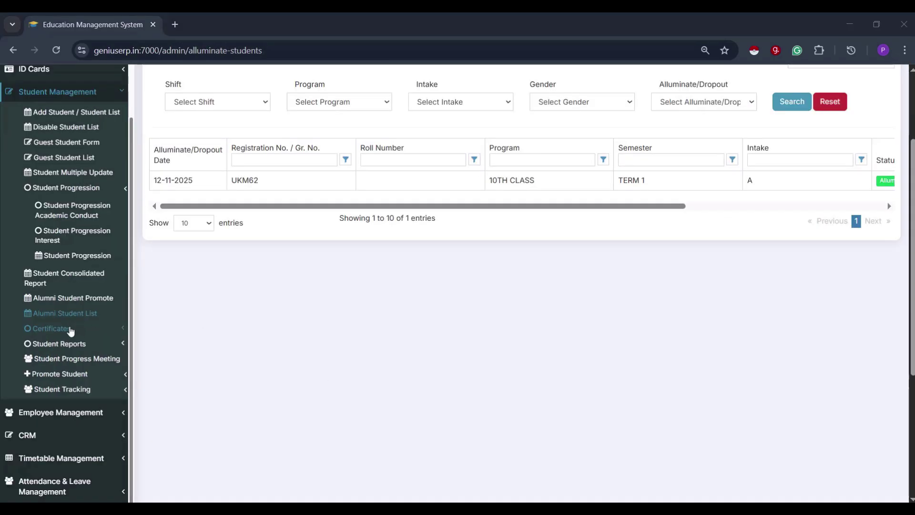
- Examine the Student Progress Meeting listing, the Promote Student options and the Student Tracking list
left_click(75, 359)
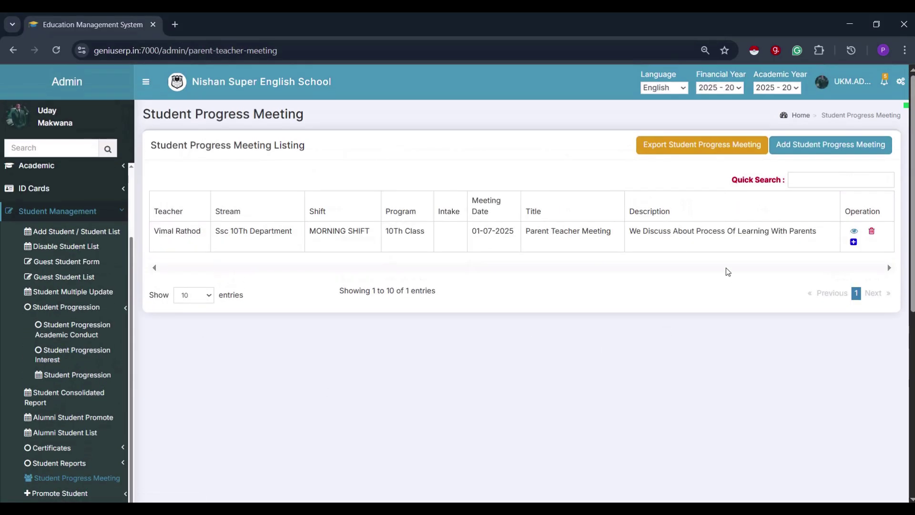
scroll(69, 431, "down", 3)
left_click(60, 375)
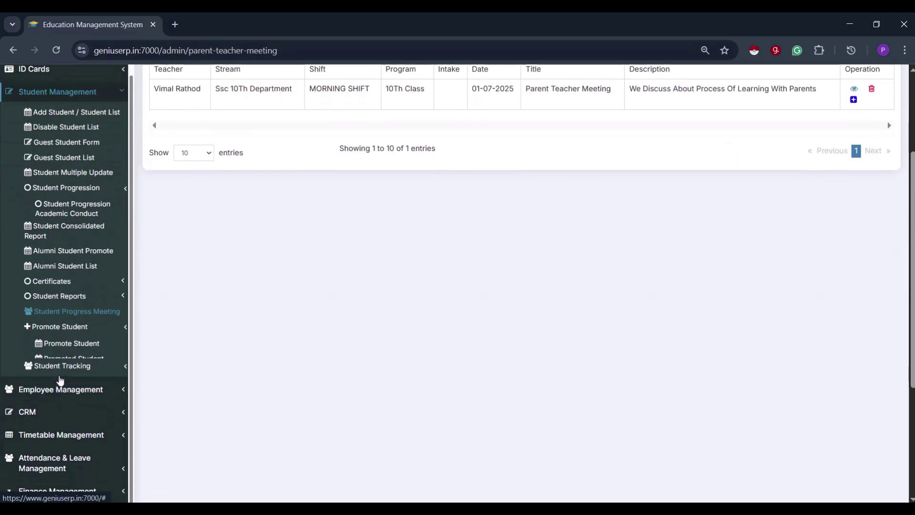
left_click(67, 354)
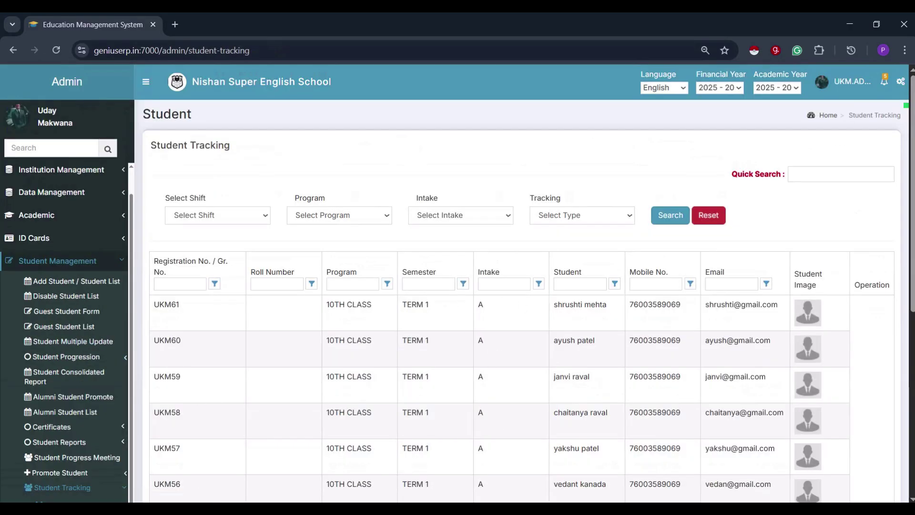
scroll(142, 285, "down", 5)
- Open the employee list under Employee Management and look through its records
left_click(71, 292)
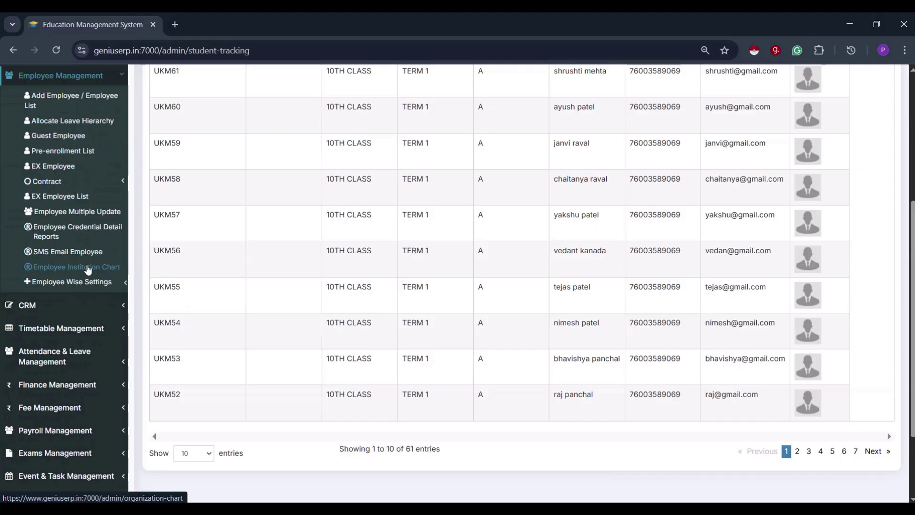
left_click(86, 107)
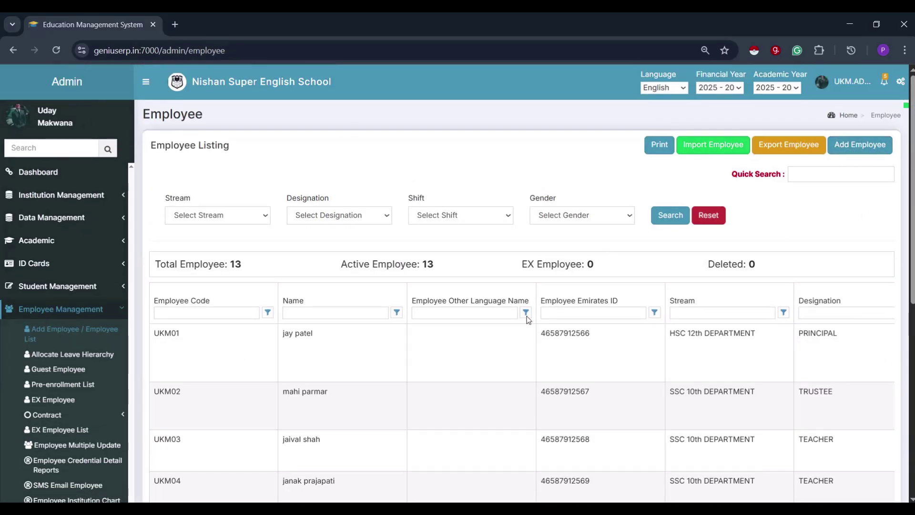
scroll(528, 319, "down", 6)
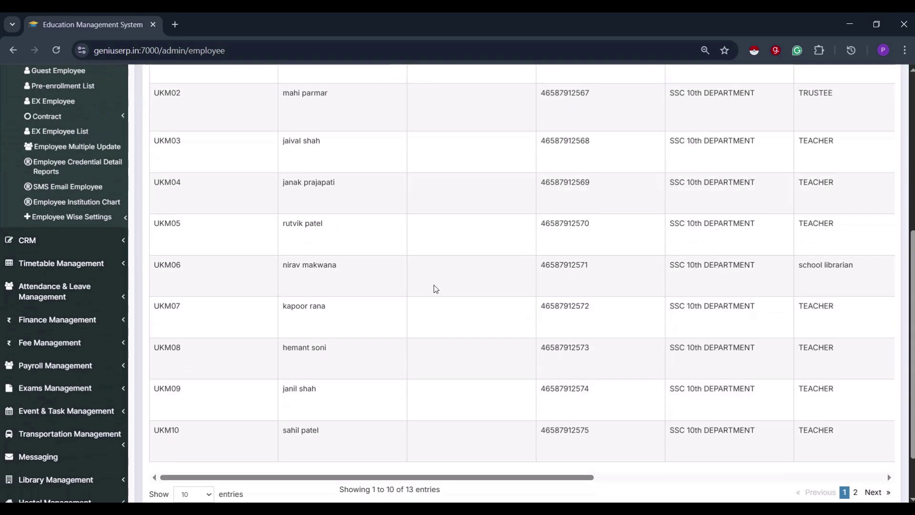
scroll(434, 285, "up", 6)
- Review the Allocate Leave Hierarchy, Guest Employee and Pre-enrollment List pages
left_click(95, 179)
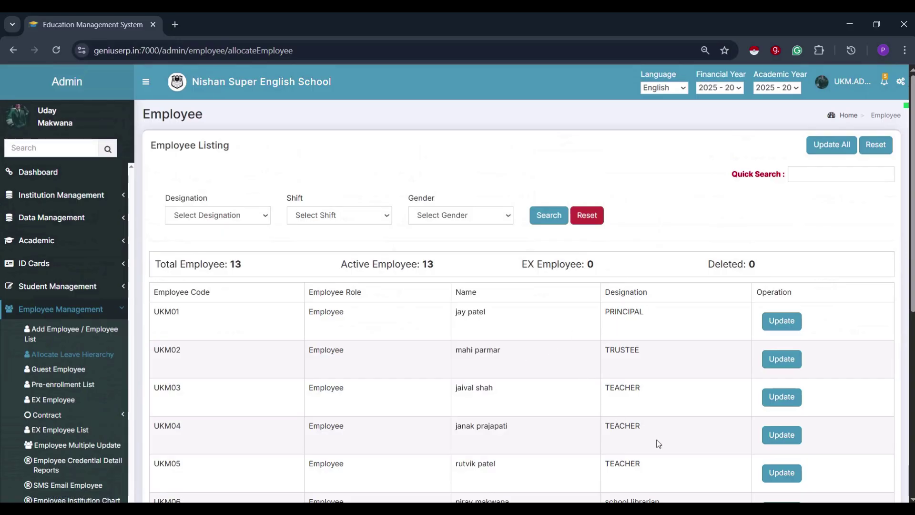
left_click(46, 374)
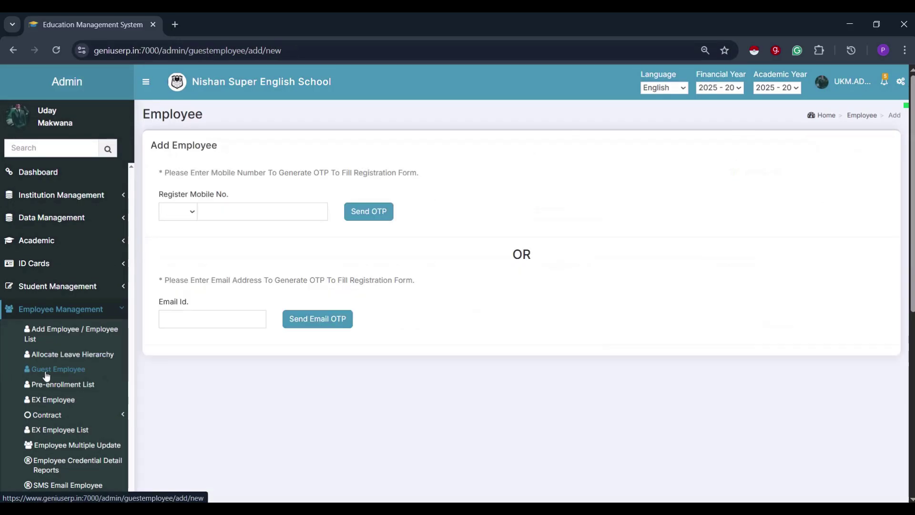
left_click(50, 387)
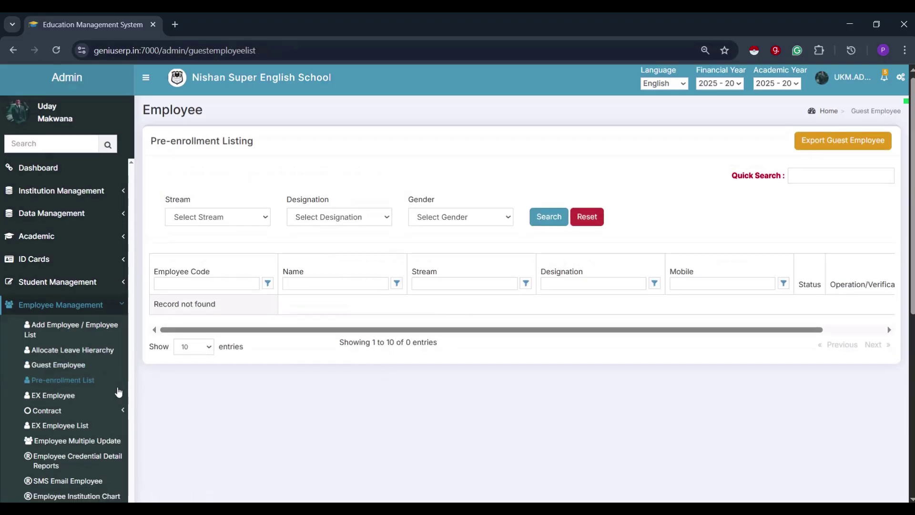
- Open the EX Employee page and look through its employee records
scroll(116, 393, "down", 3)
left_click(77, 288)
scroll(333, 351, "down", 3)
scroll(341, 349, "down", 2)
scroll(341, 348, "up", 3)
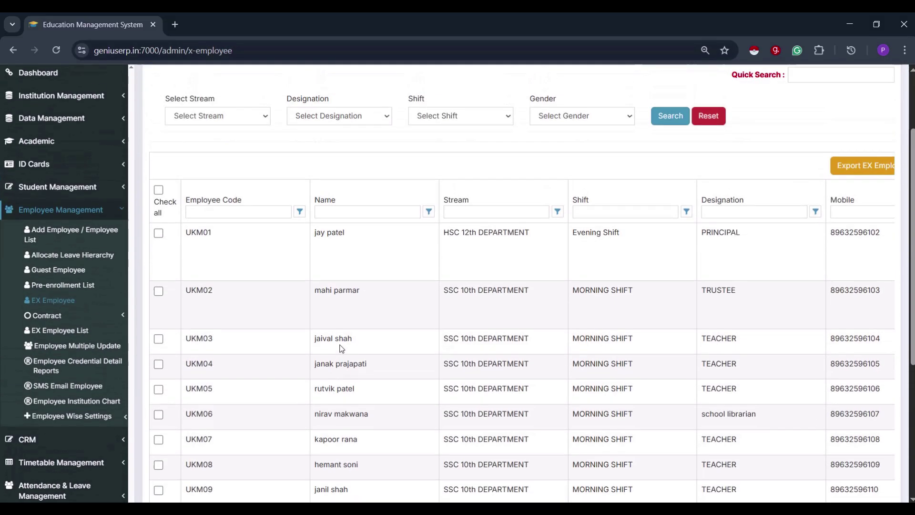
scroll(89, 398, "down", 1)
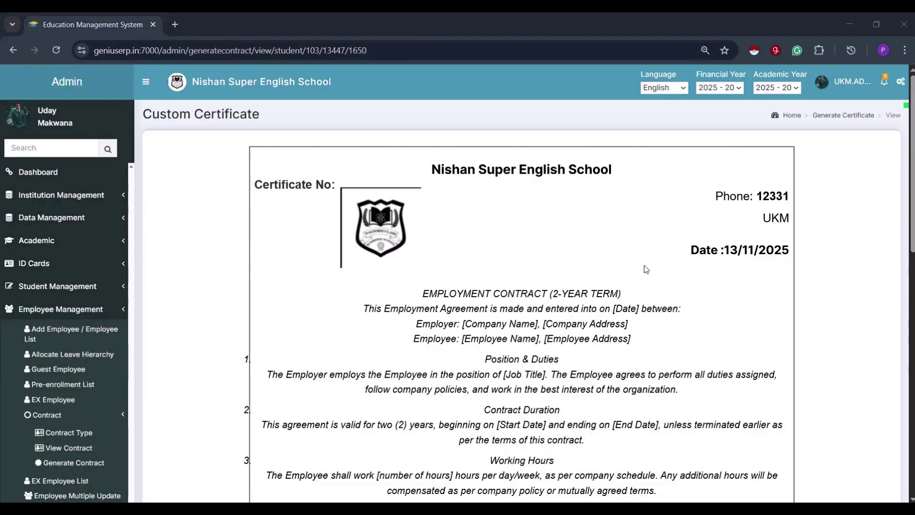
- Read the two-year employment contract from its opening clauses down to the signature section
scroll(647, 270, "down", 10)
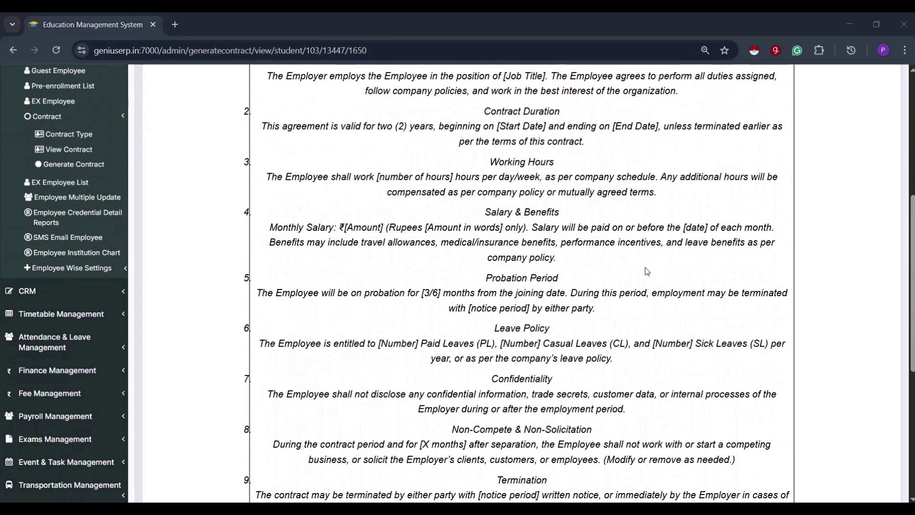
scroll(646, 271, "down", 3)
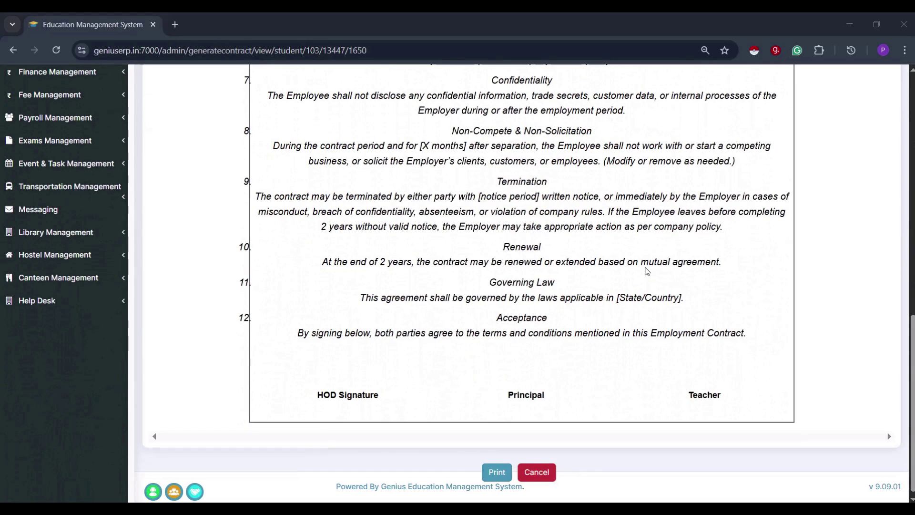
scroll(647, 270, "up", 5)
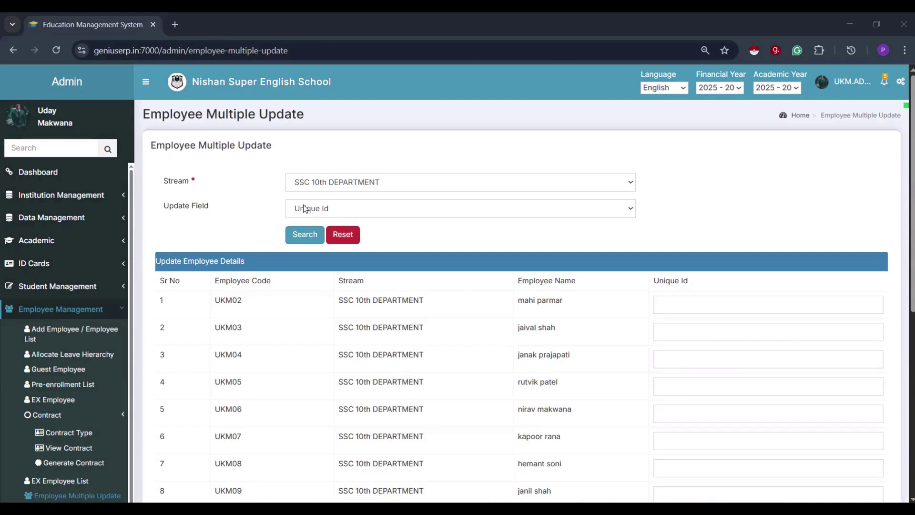
- Look through the fields available for bulk employee updates in the SSC 10th DEPARTMENT and search with the selected field
left_click(308, 213)
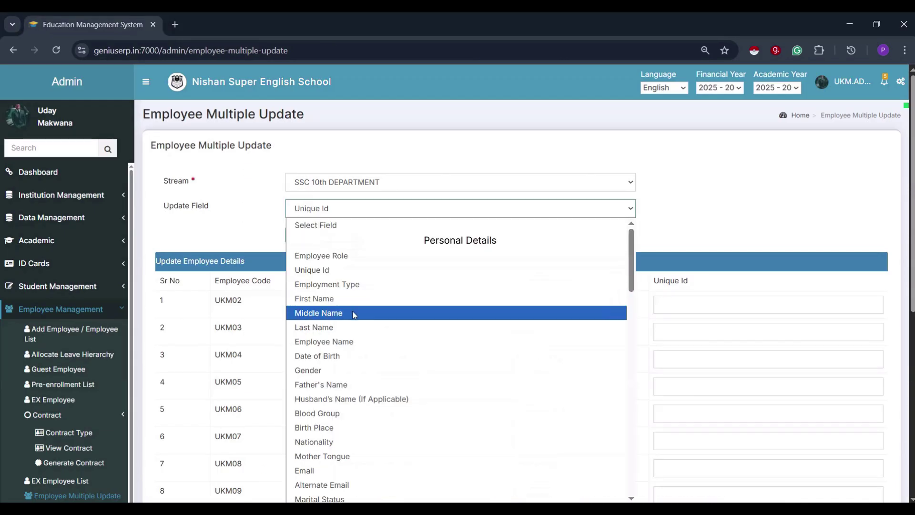
scroll(353, 315, "down", 8)
scroll(354, 317, "down", 6)
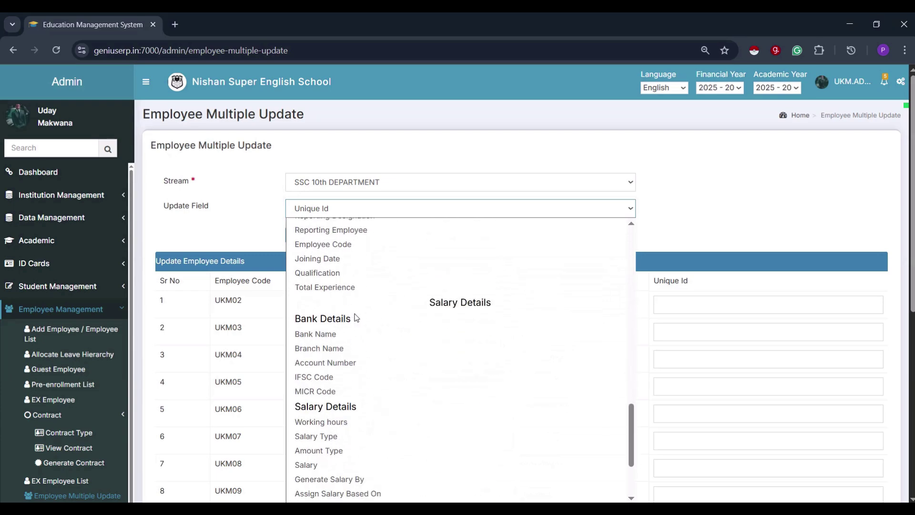
scroll(353, 316, "up", 5)
left_click(316, 266)
left_click(305, 234)
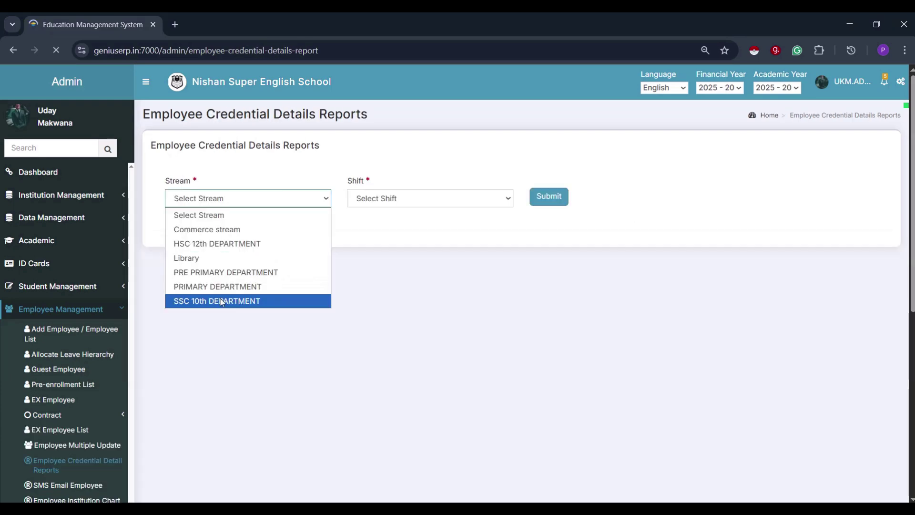
- Generate the employee credential details report for SSC 10th DEPARTMENT and MORNING SHIFT, and look through its rows
left_click(221, 301)
left_click(488, 199)
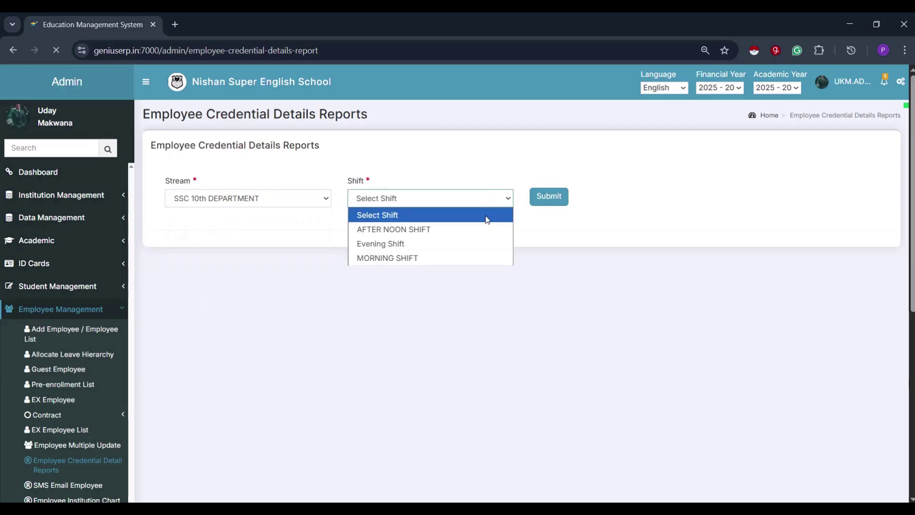
left_click(484, 257)
left_click(536, 208)
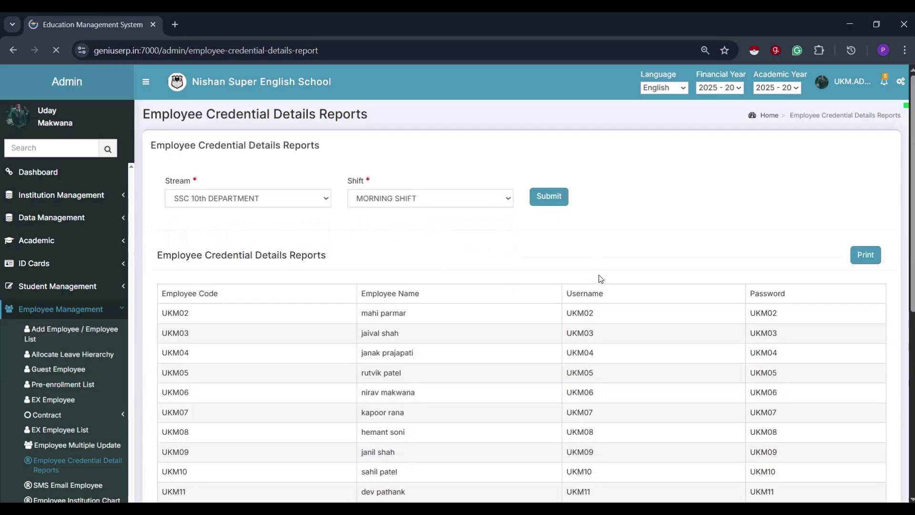
scroll(599, 276, "down", 3)
scroll(602, 279, "up", 4)
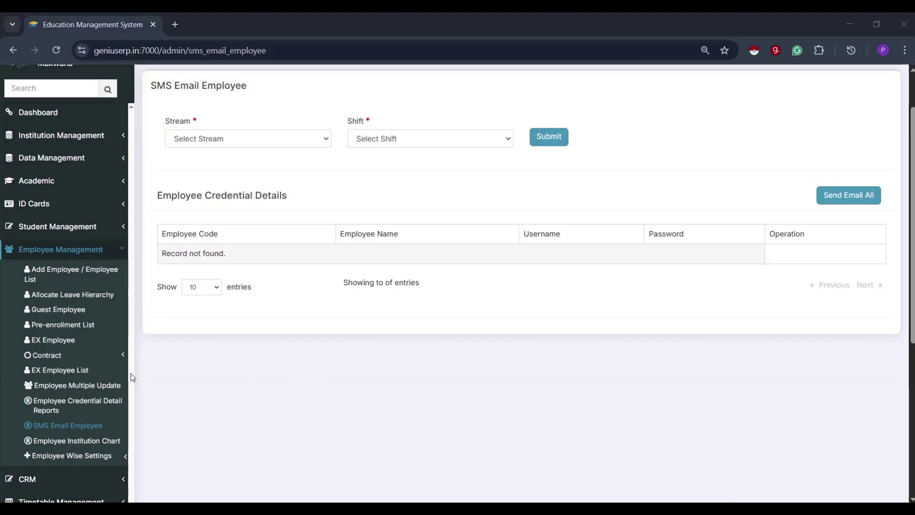
- Review the Employee Institution Chart and open the Assign Employee Wise Permission page
left_click(95, 442)
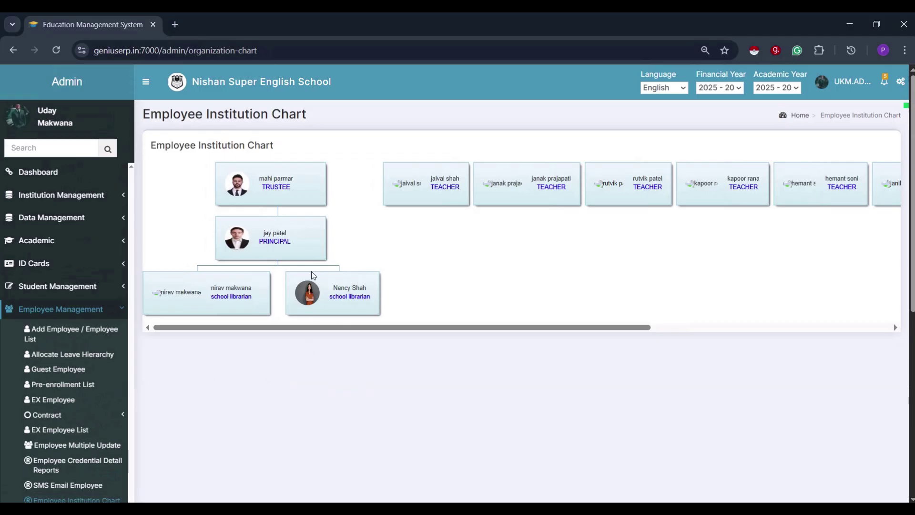
scroll(78, 423, "down", 3)
left_click(79, 424)
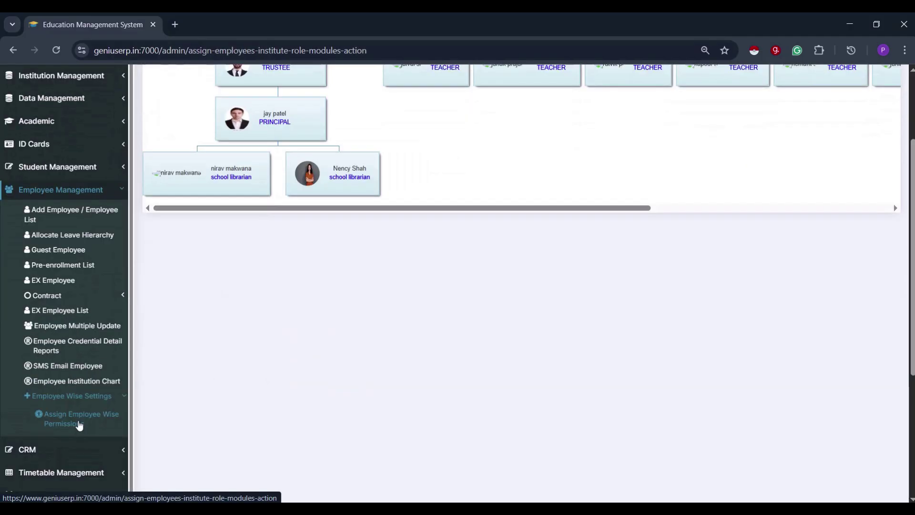
scroll(501, 301, "up", 1)
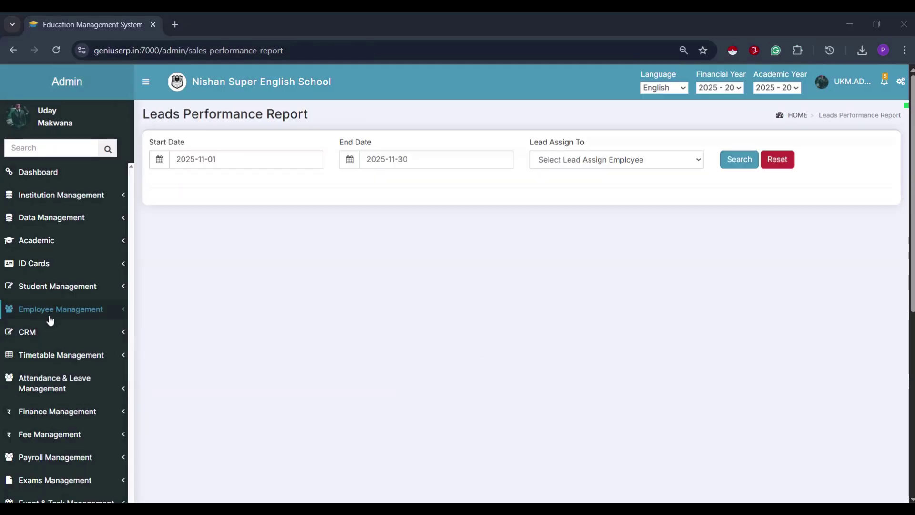
- Look over the CRM module's pages and open its Leads Setting page
left_click(57, 331)
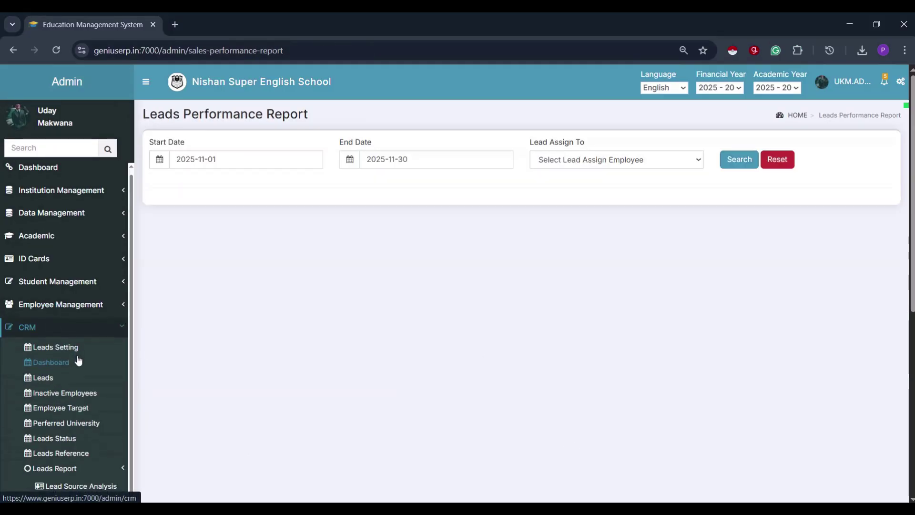
scroll(76, 360, "down", 1)
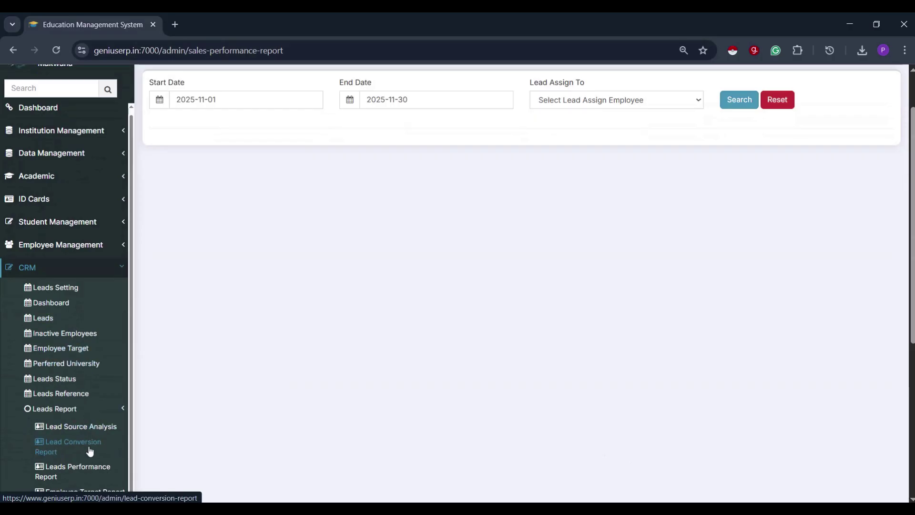
left_click(86, 288)
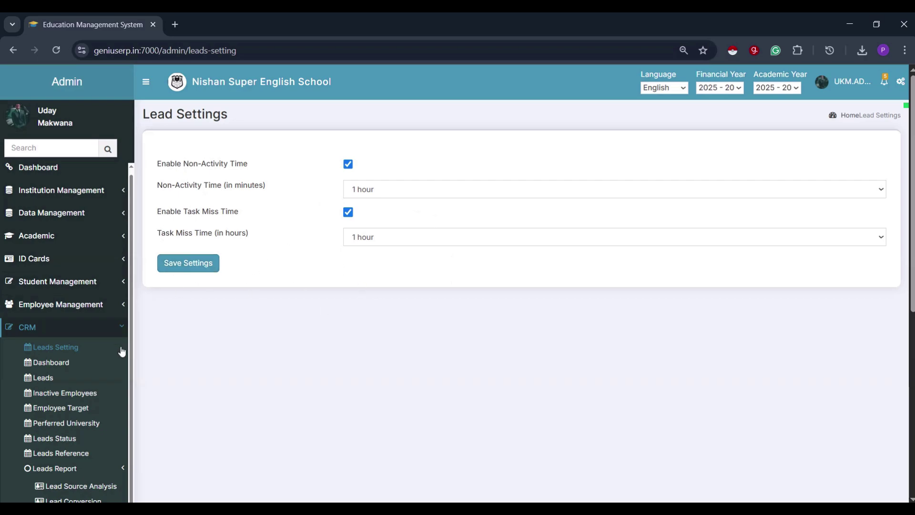
- Open the CRM dashboard and review its lead status, reference and employee assignment charts
left_click(93, 370)
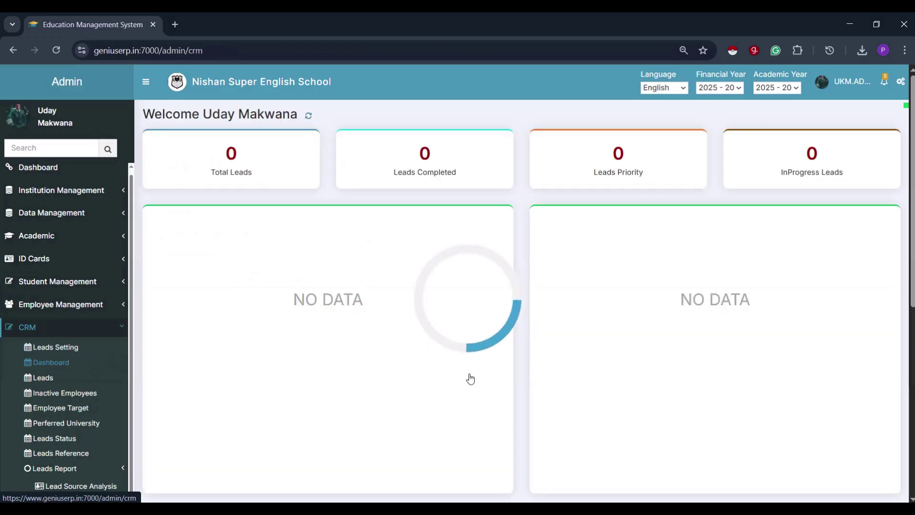
scroll(461, 348, "down", 1)
scroll(461, 348, "down", 4)
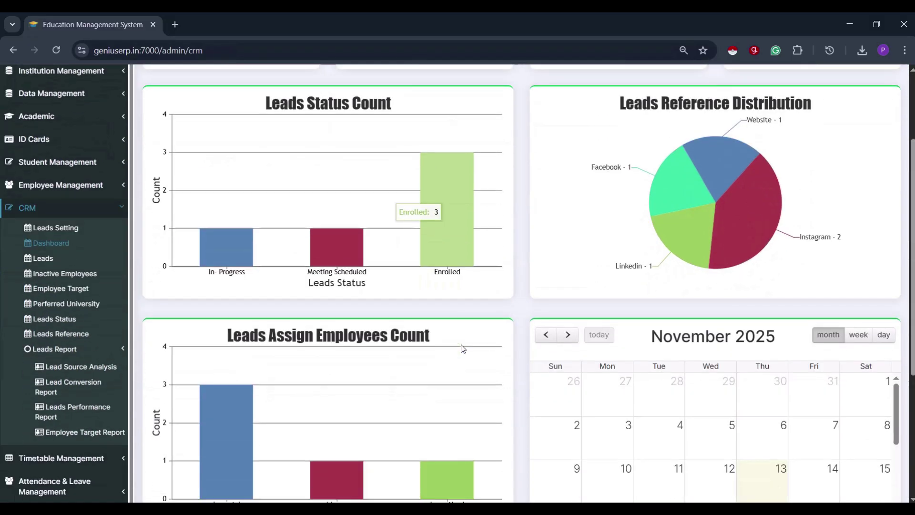
scroll(461, 348, "up", 5)
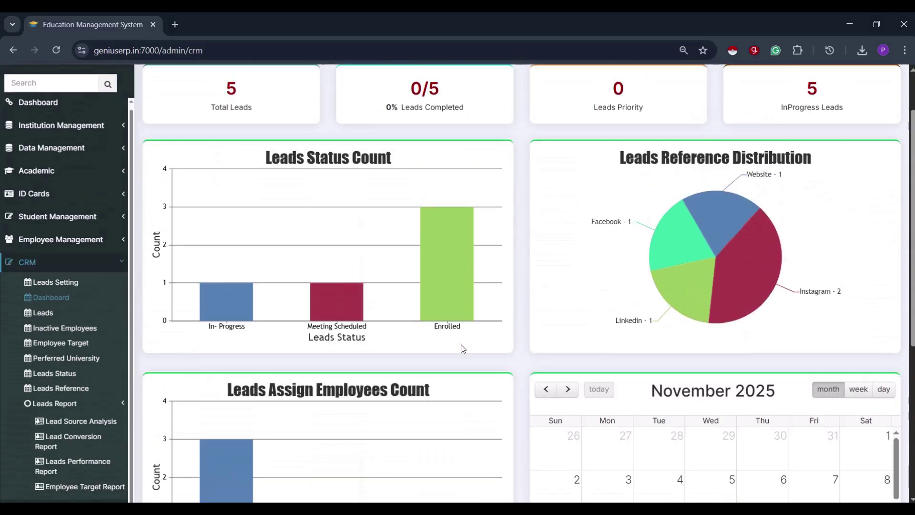
- Look through the CRM Leads page and its lead records, and open the Inactive Employees page
left_click(49, 382)
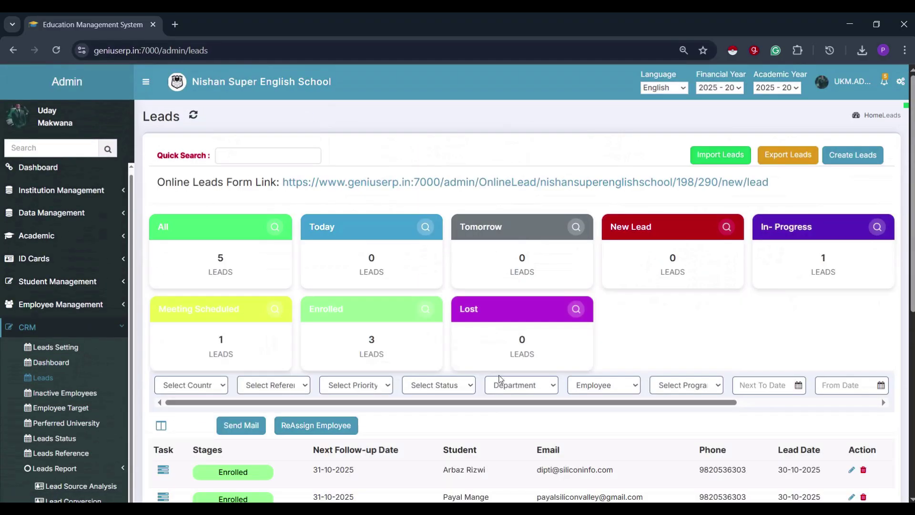
scroll(498, 381, "down", 4)
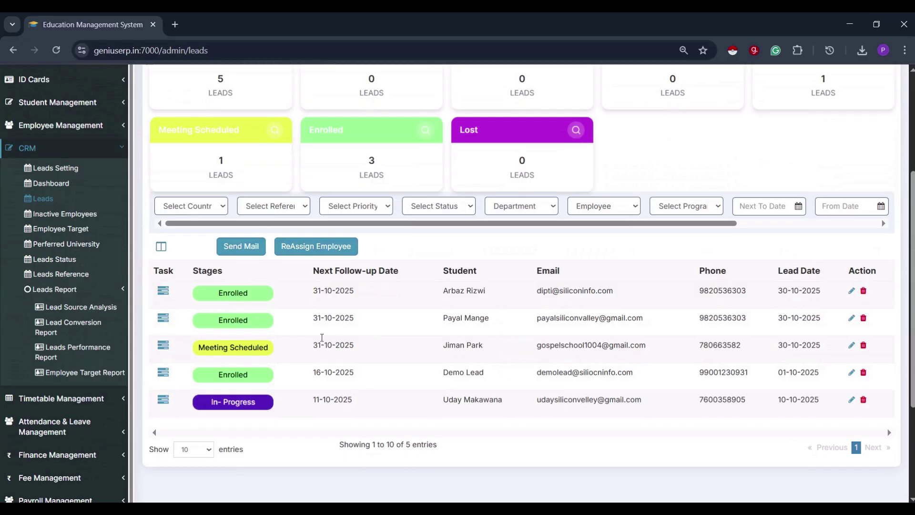
left_click(43, 215)
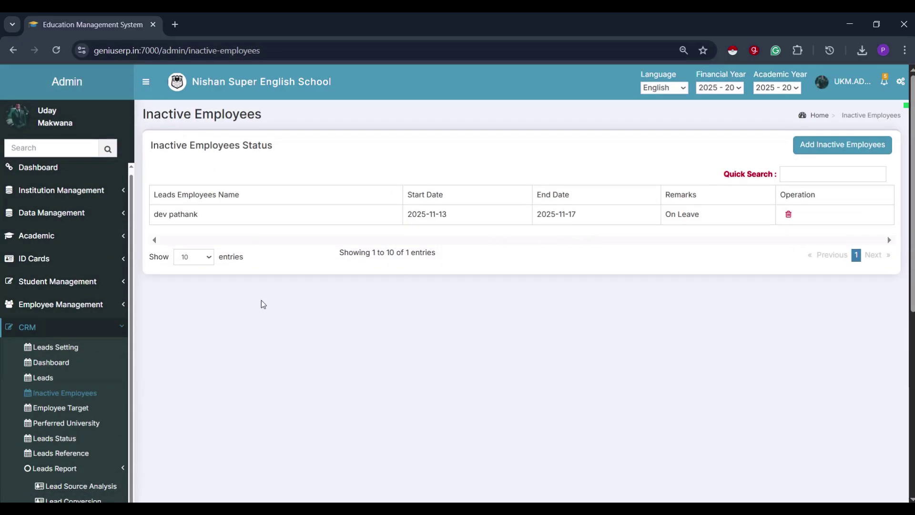
- Review the CRM pages Employee Target, Perferred University and Leads Status, and open the Lead Source Analysis report
left_click(88, 406)
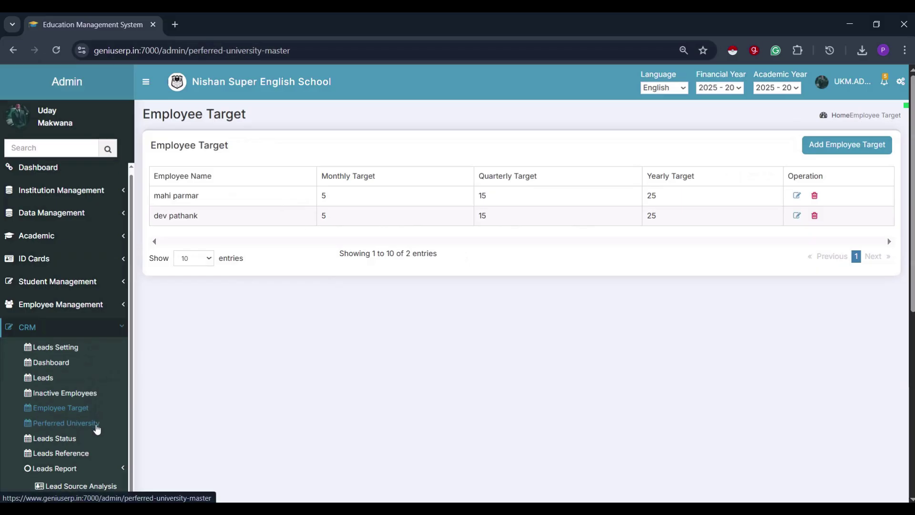
left_click(96, 428)
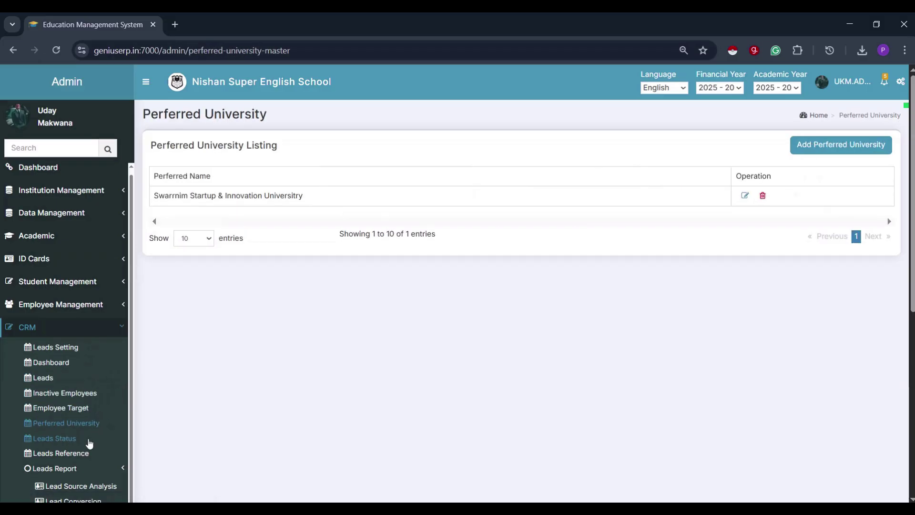
left_click(89, 442)
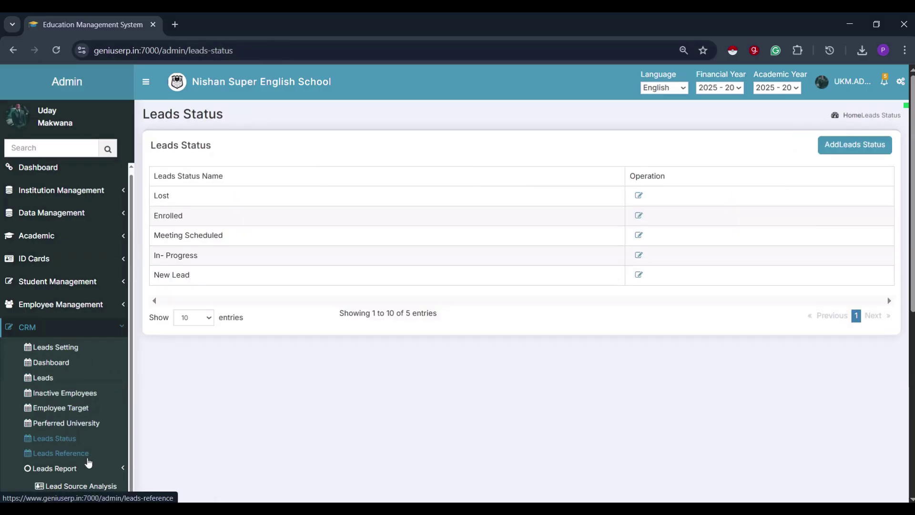
left_click(81, 486)
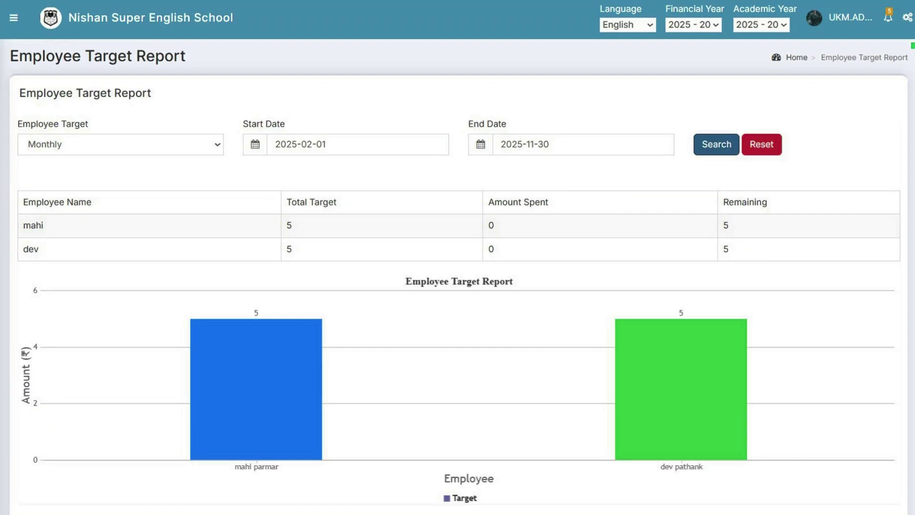
- Review the Time Table Setting list and view the Create TimeTable form with the AutoGen table category
left_click(85, 355)
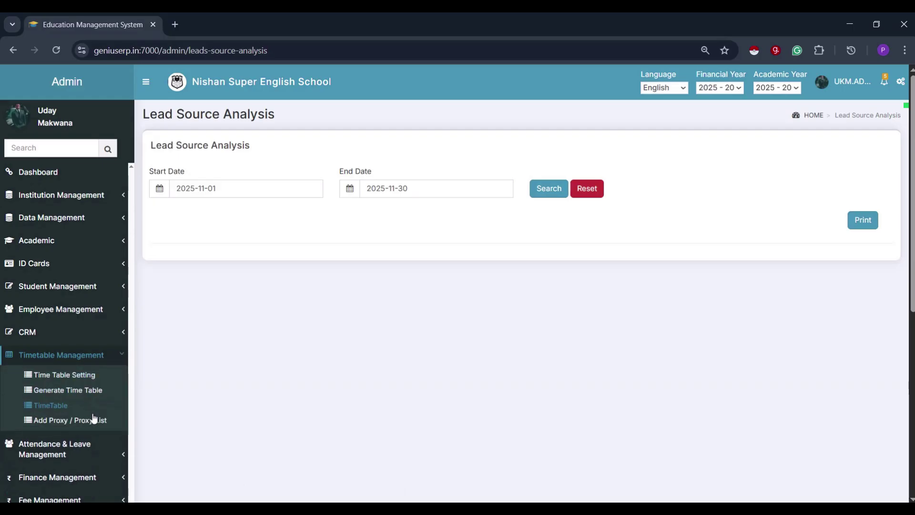
left_click(94, 376)
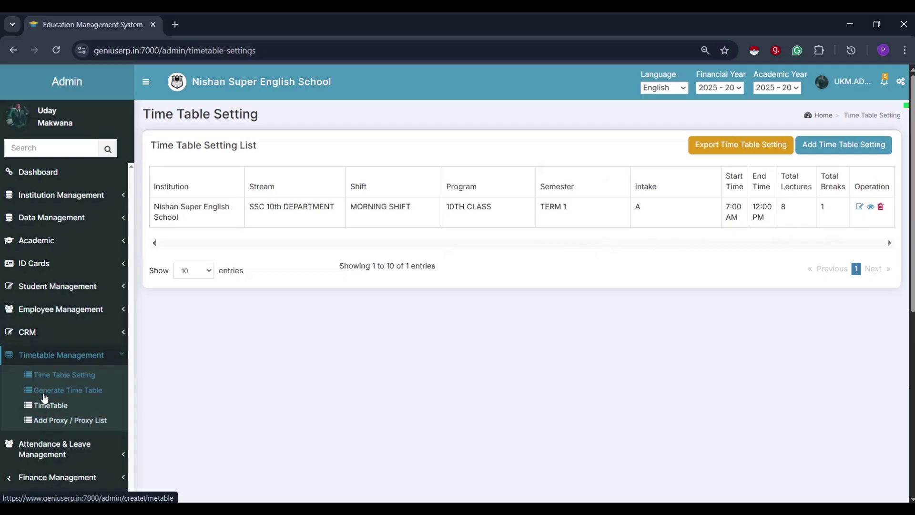
left_click(45, 398)
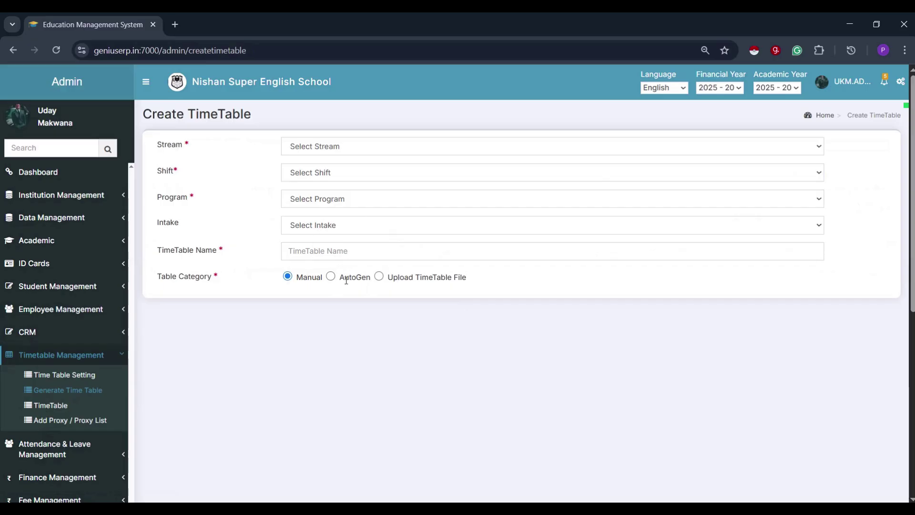
left_click(331, 278)
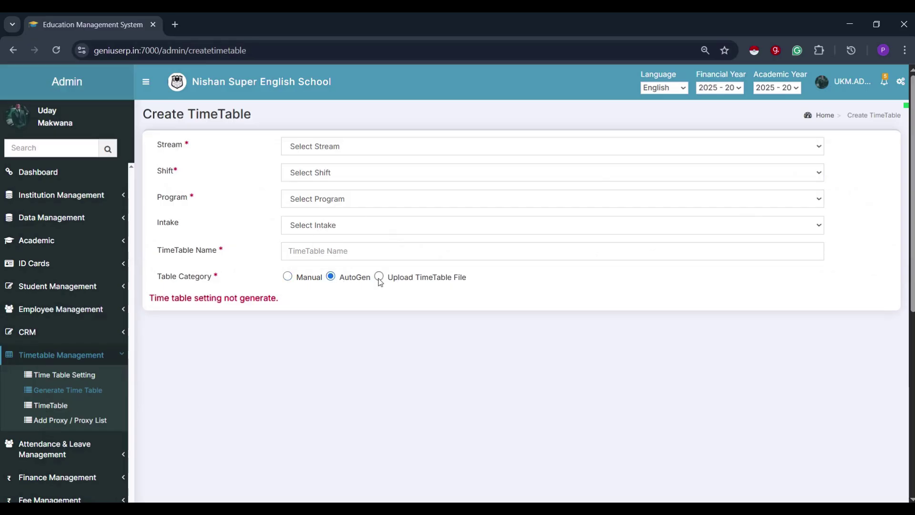
- View the weekly timetable of 10TH CLASS from the TimeTable list and open the Add Proxy / Proxy List page
left_click(51, 406)
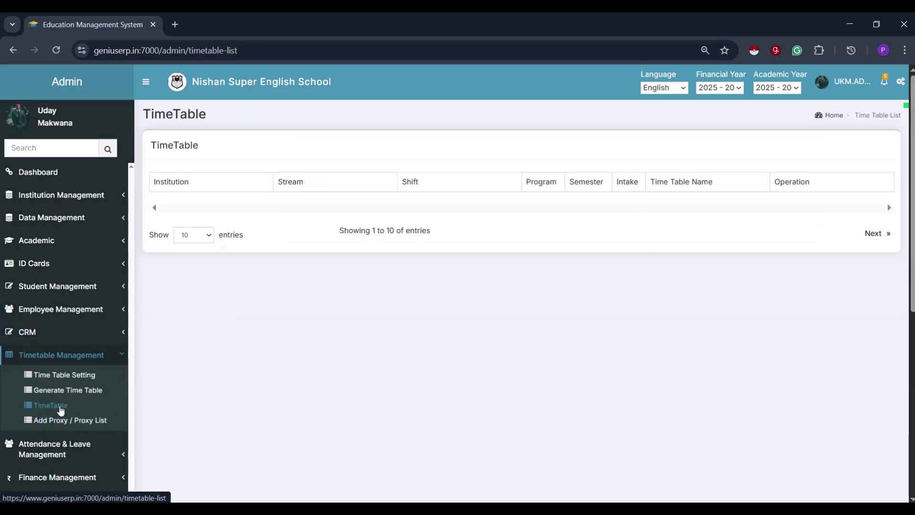
left_click(791, 204)
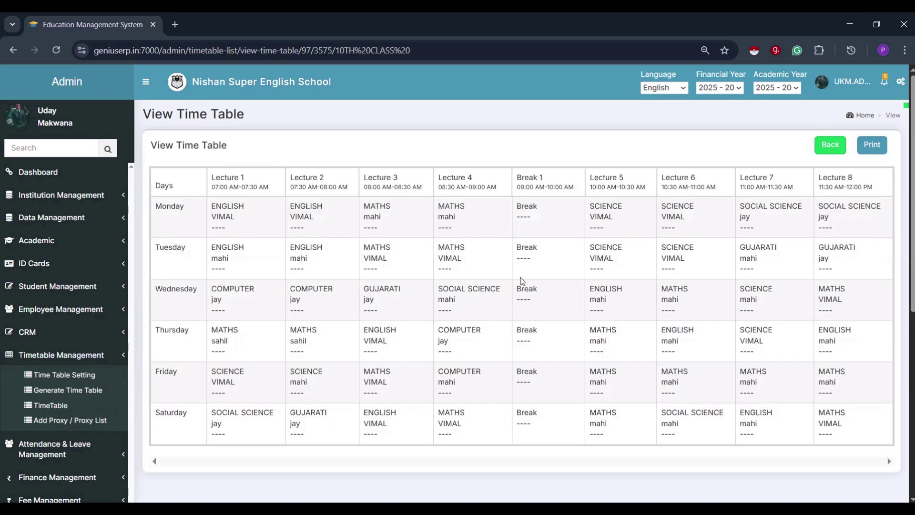
left_click(90, 420)
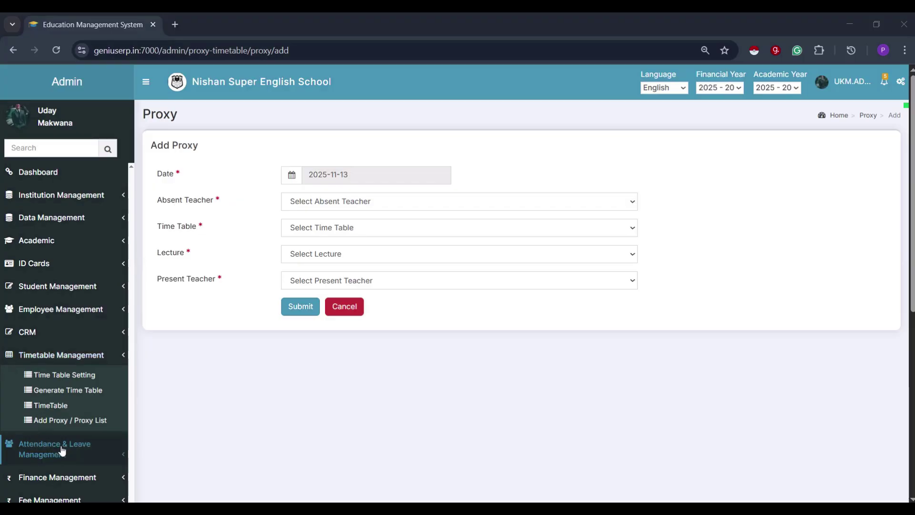
- Open Add/Edit Employee Attendance under Attendance & Leave Management and look through the attendance records
left_click(29, 449)
scroll(62, 450, "down", 3)
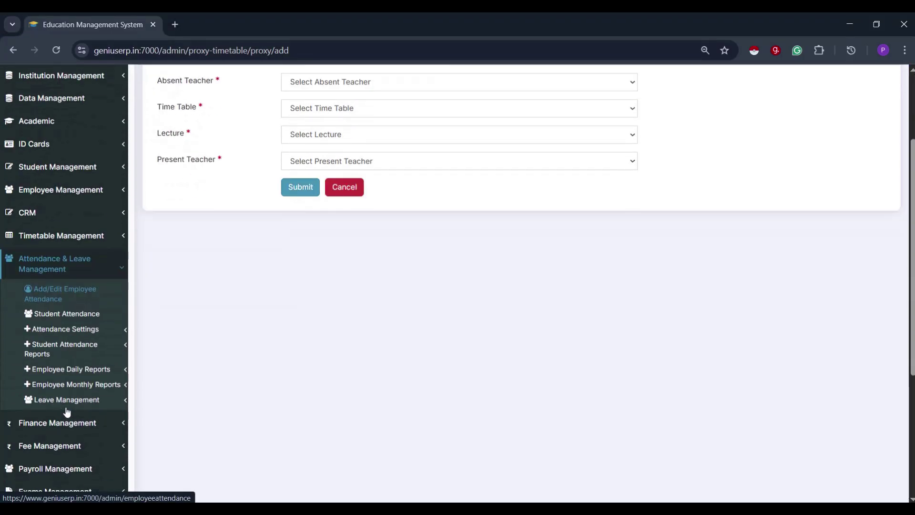
left_click(70, 301)
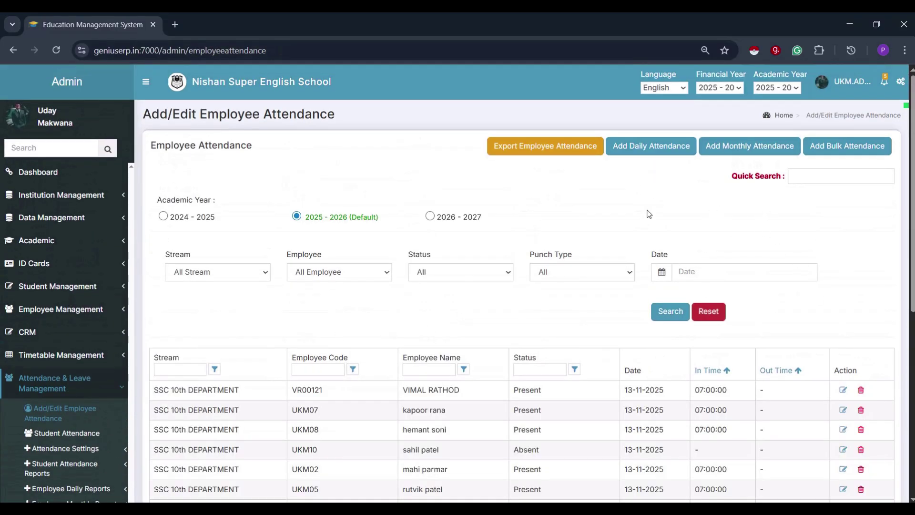
scroll(649, 214, "down", 5)
scroll(651, 229, "up", 3)
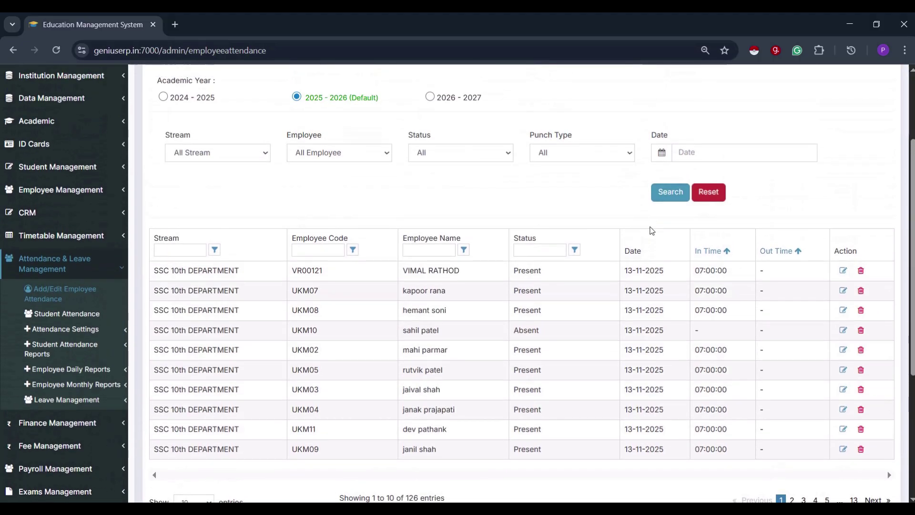
- Look through the Student Attendance list and show the Monthly Student Attendance Report in graphical view
left_click(91, 314)
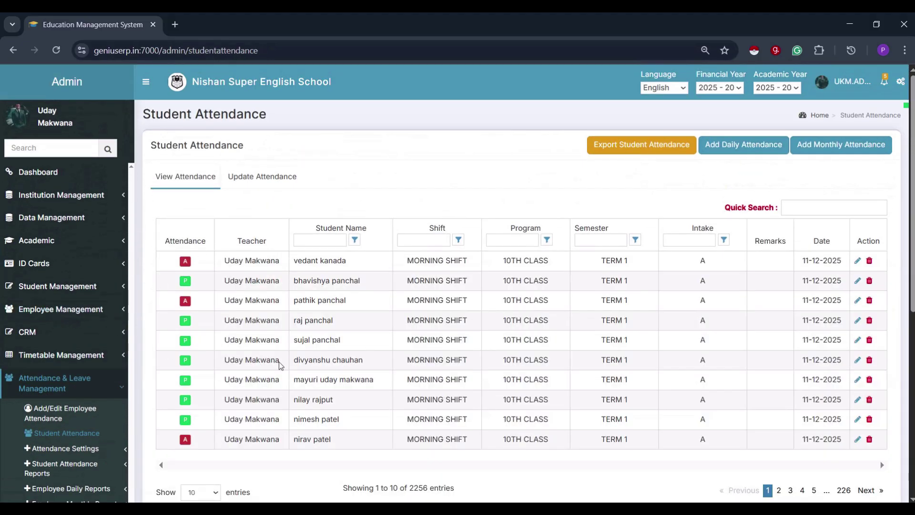
scroll(229, 376, "down", 3)
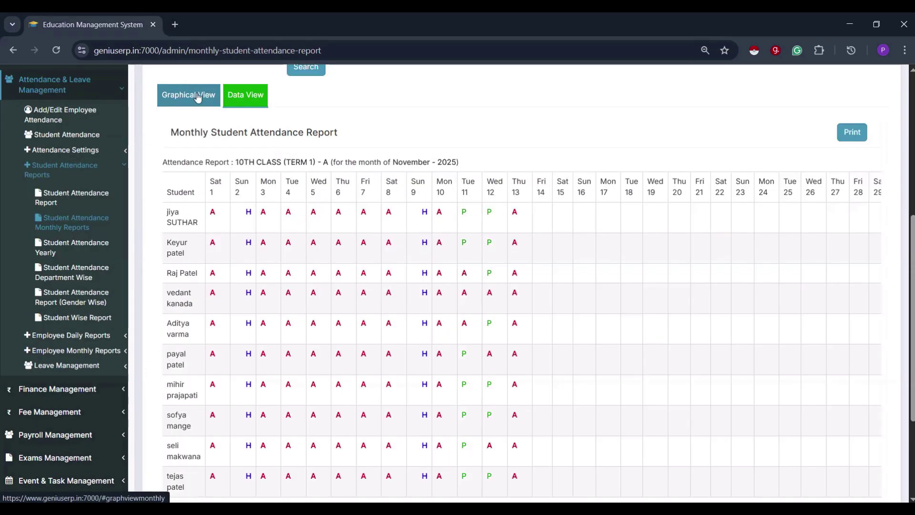
left_click(198, 95)
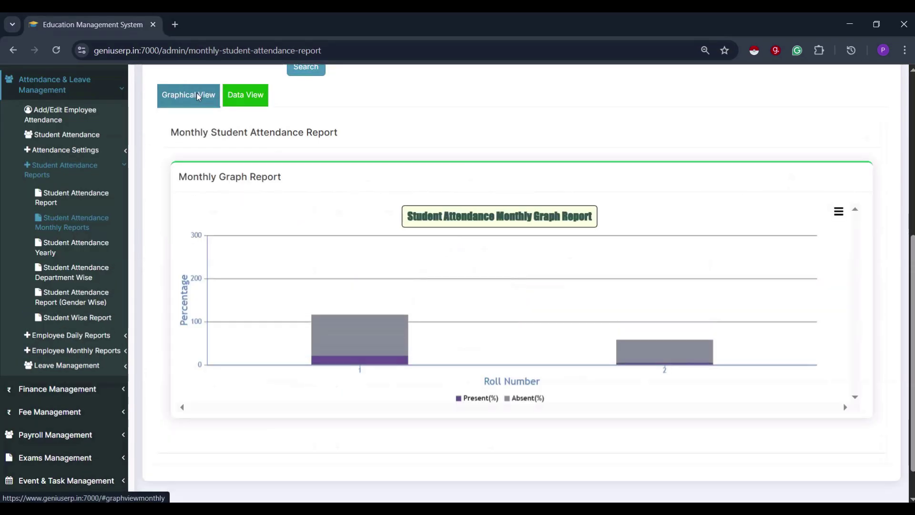
- Switch the Monthly Student Attendance Report to data view and look through the Employee Monthly Attendance Report
left_click(241, 95)
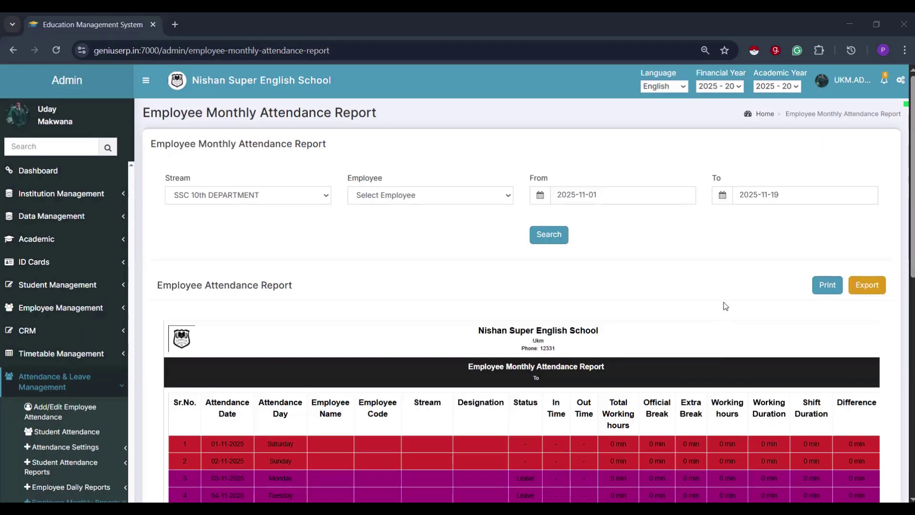
scroll(725, 304, "down", 2)
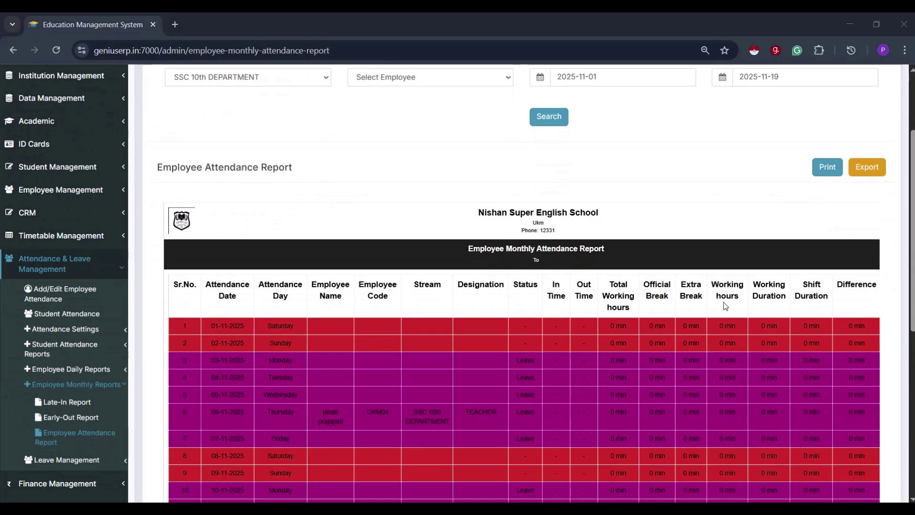
scroll(725, 303, "down", 3)
scroll(725, 303, "down", 5)
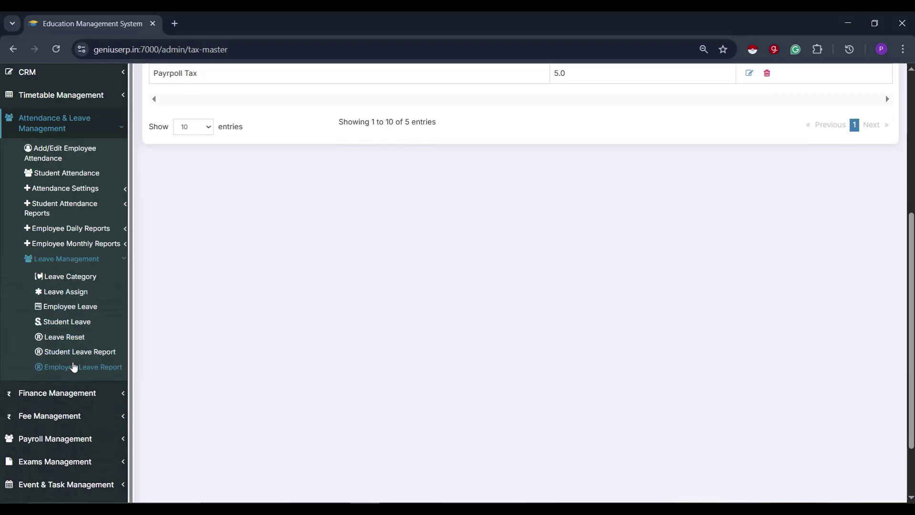
- View the Leave Category and Leave Assign listings under Leave Management
left_click(75, 278)
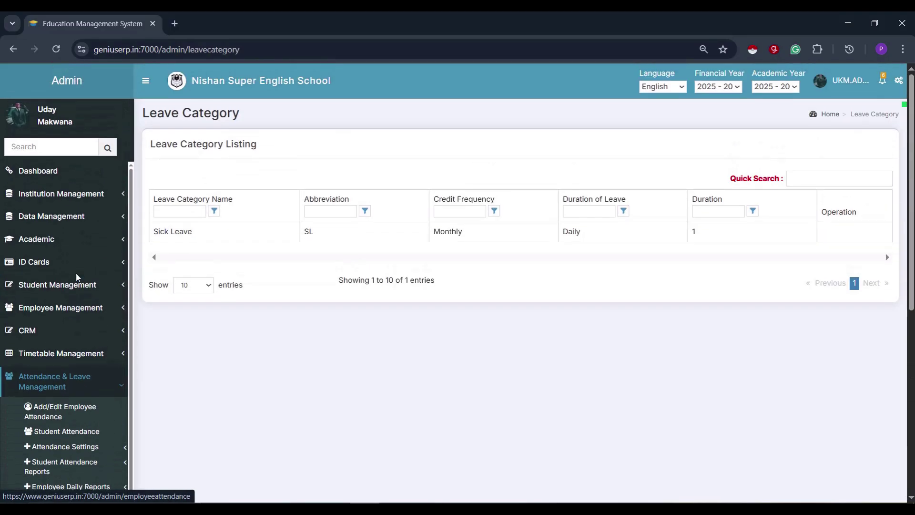
scroll(91, 310, "down", 7)
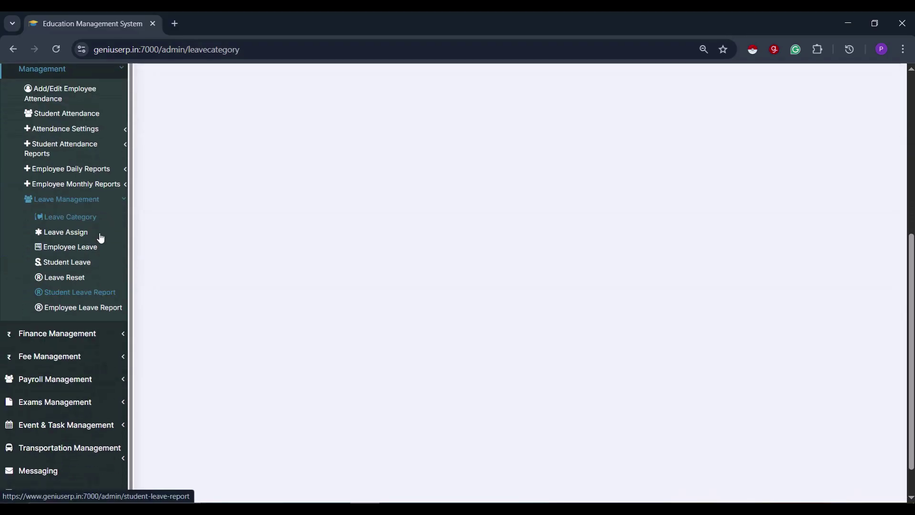
left_click(64, 232)
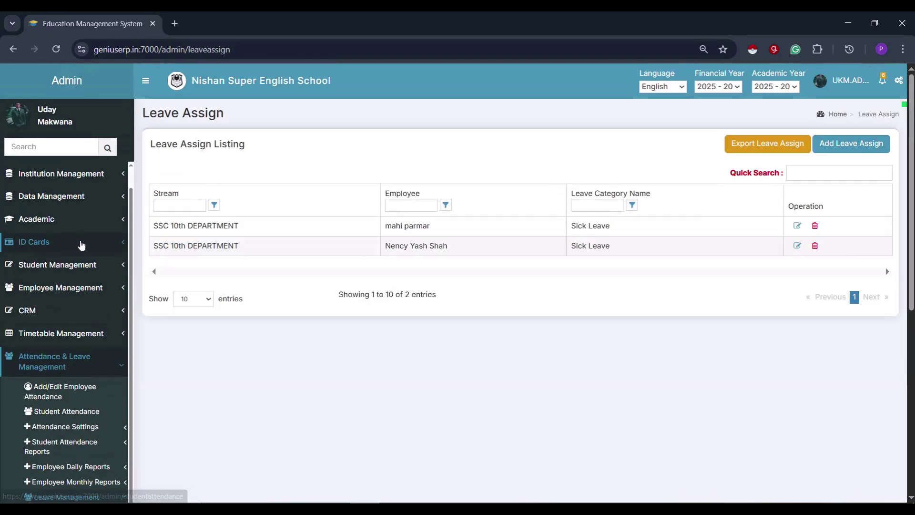
- View the Reset Leave Records and open the Student Leave Report under Leave Management
scroll(116, 298, "down", 4)
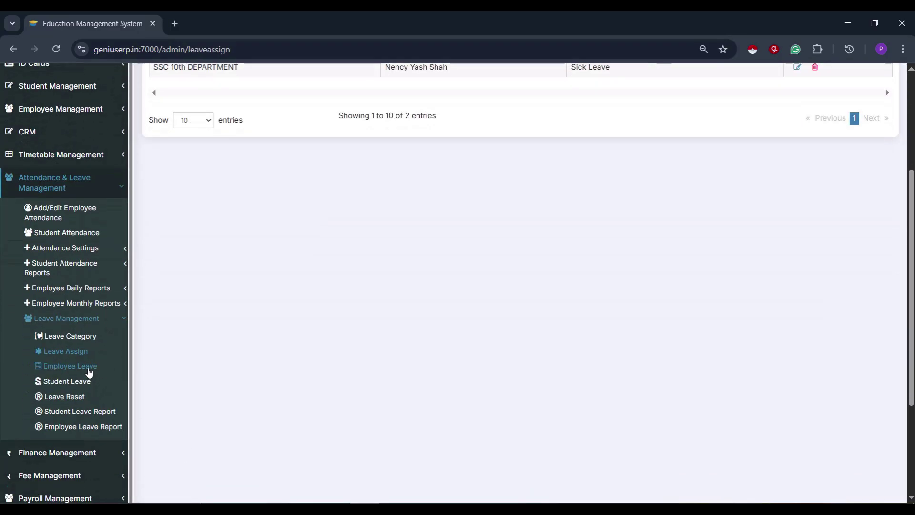
left_click(84, 398)
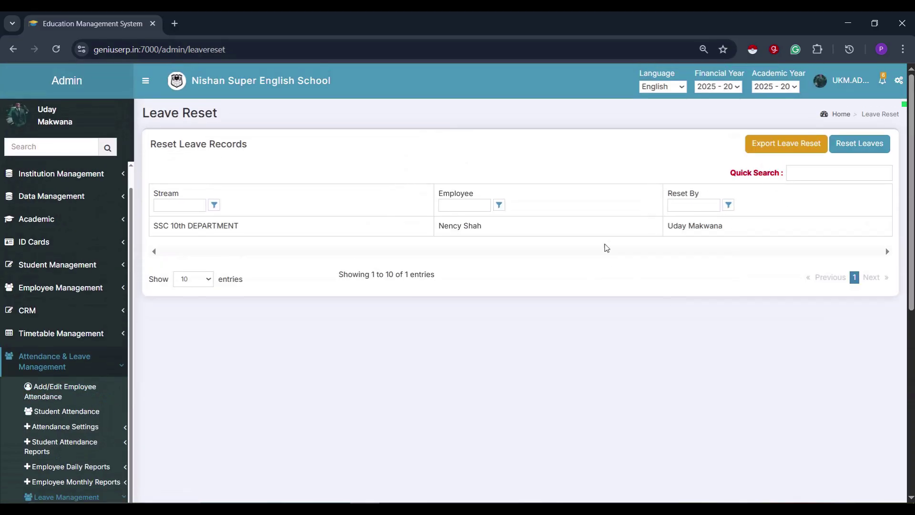
scroll(373, 330, "down", 5)
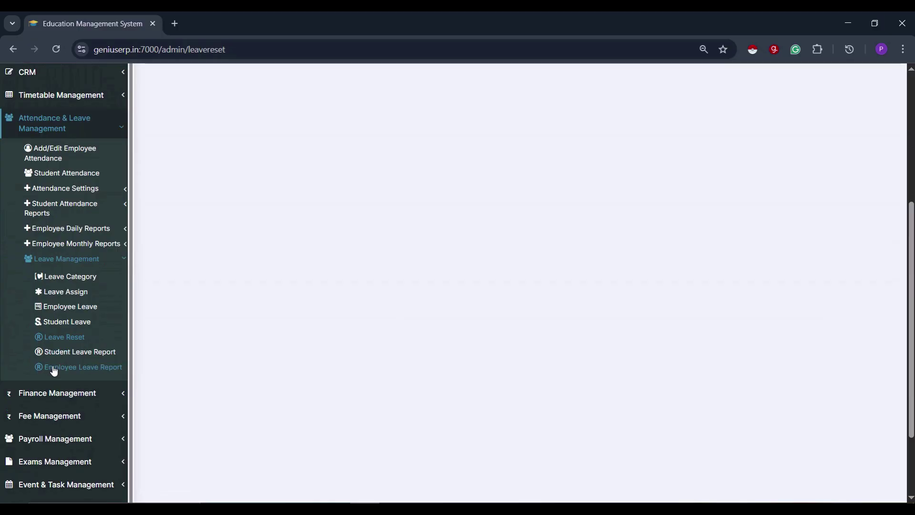
left_click(71, 353)
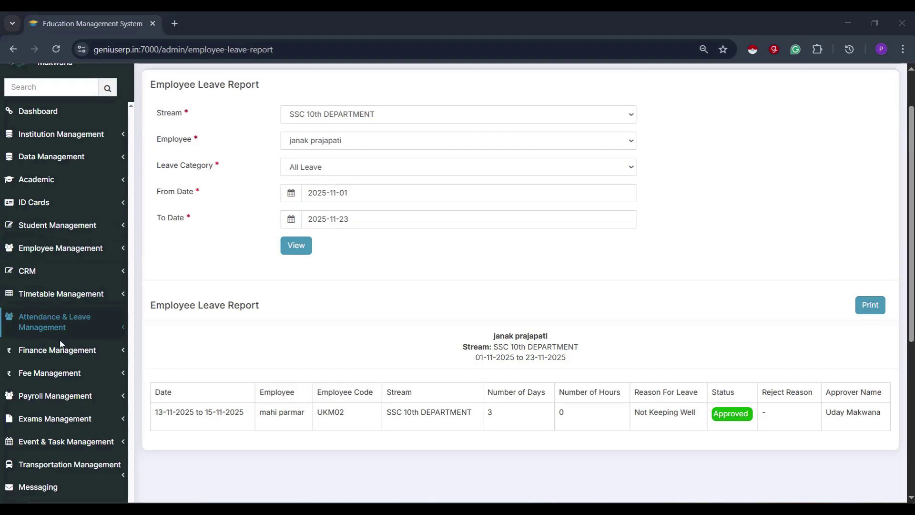
- Open the Account Group listing in the Account Master section of Finance Management
left_click(61, 352)
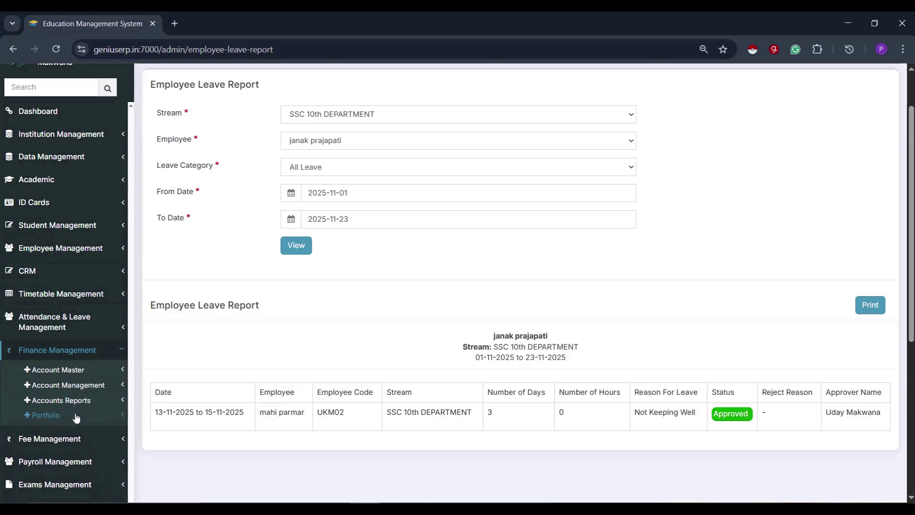
left_click(80, 375)
left_click(80, 386)
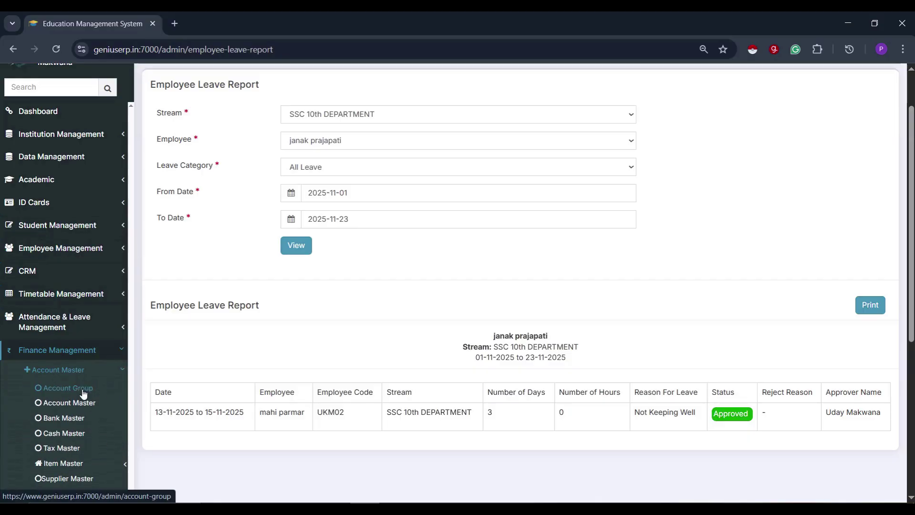
- View the Account Master and Bank Master listings under Finance Management
scroll(78, 396, "down", 3)
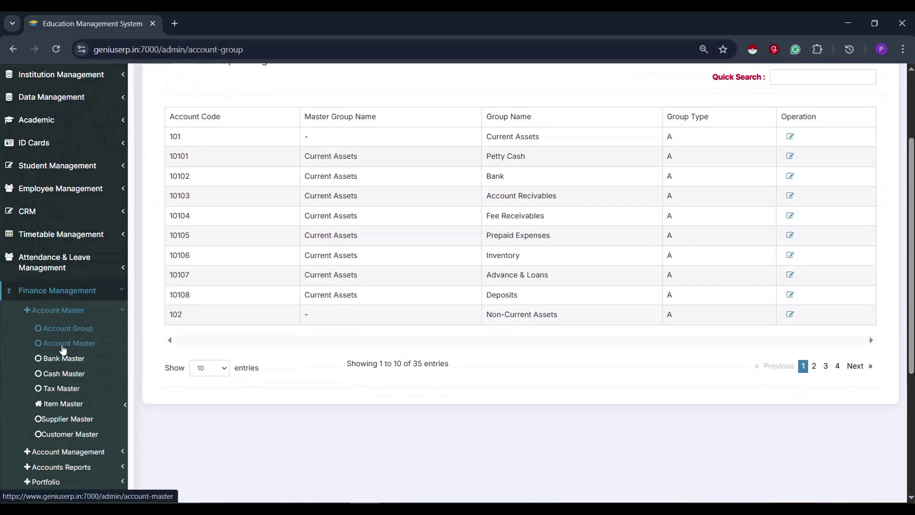
left_click(64, 344)
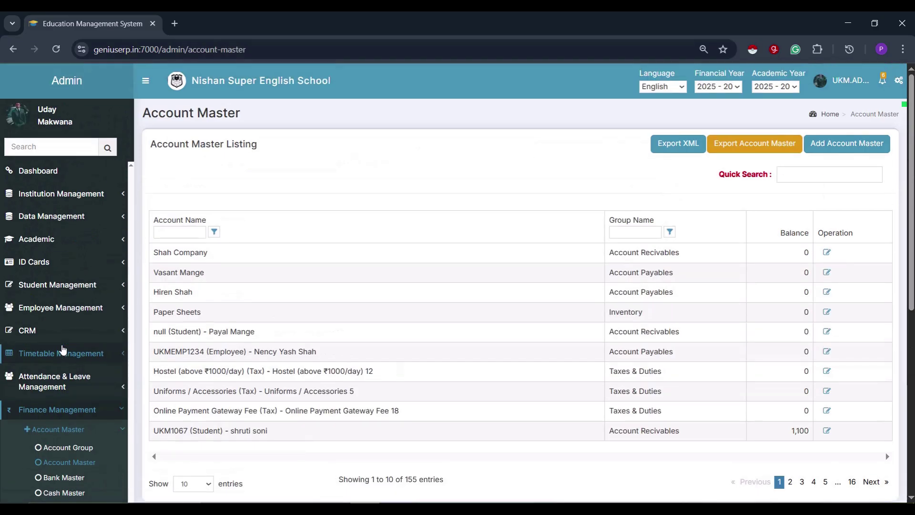
scroll(66, 402, "down", 1)
scroll(65, 402, "down", 2)
left_click(66, 356)
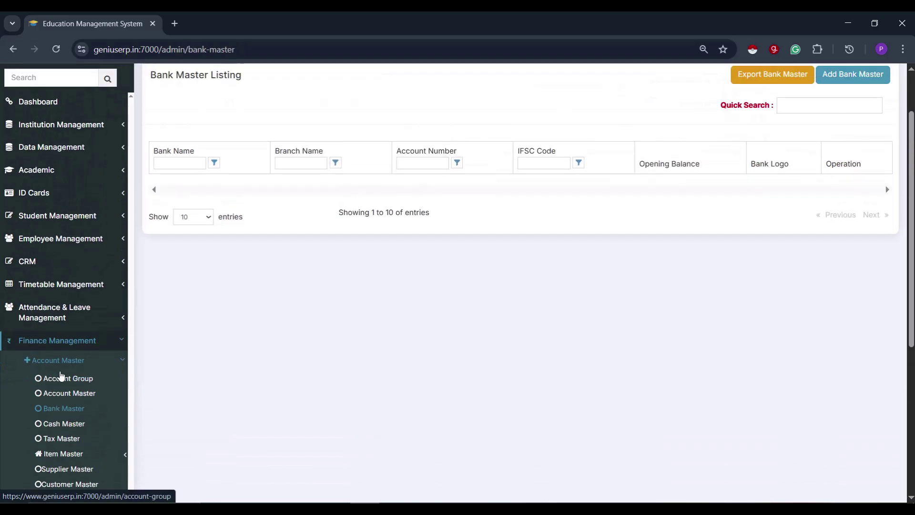
- Look through the Cash Master listing and open Tax Master
left_click(67, 493)
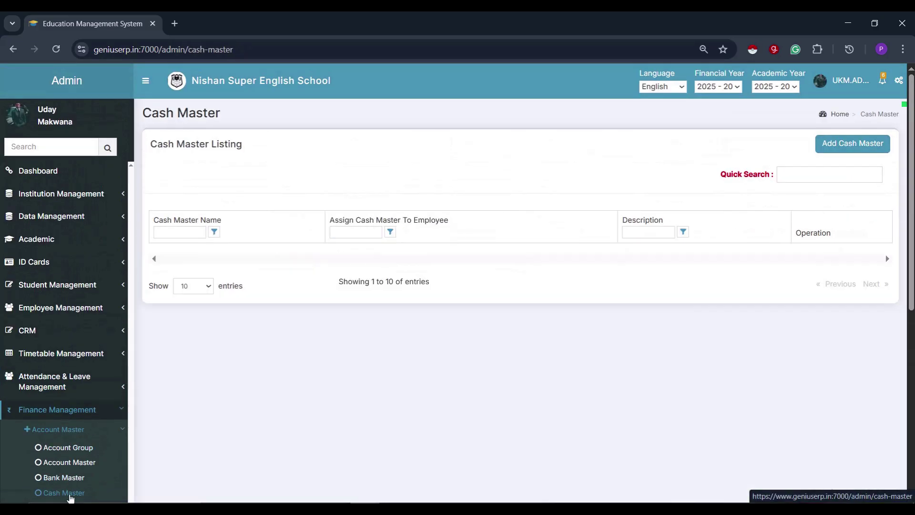
scroll(74, 473, "down", 3)
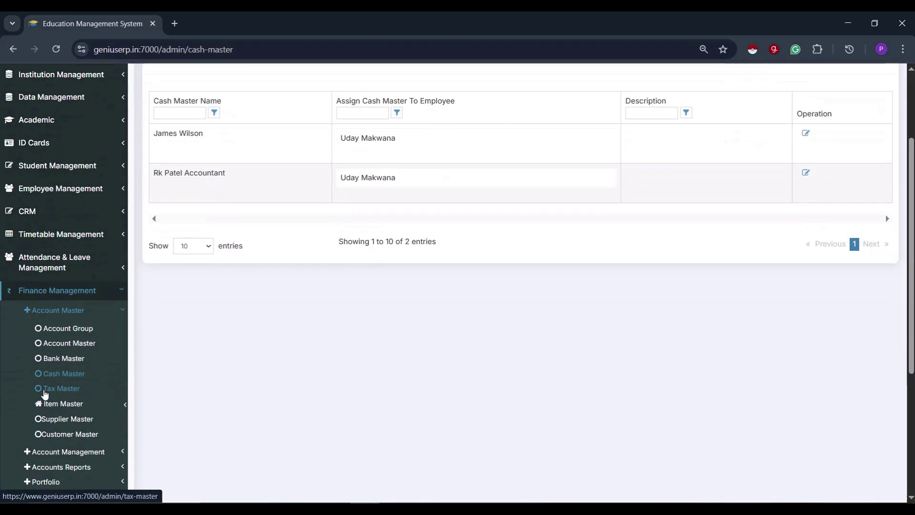
left_click(44, 391)
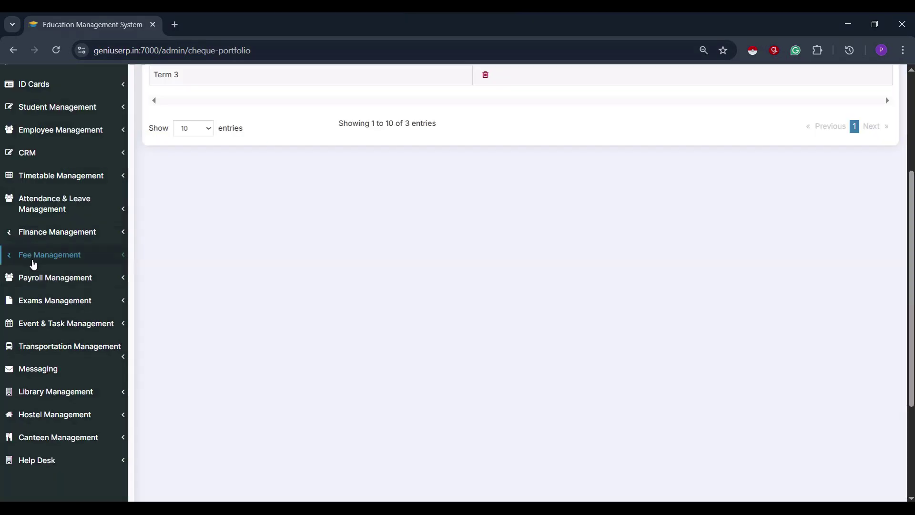
- Expand Fee Management and look over the pages offered under Fee Payment and Fee Reports
left_click(33, 260)
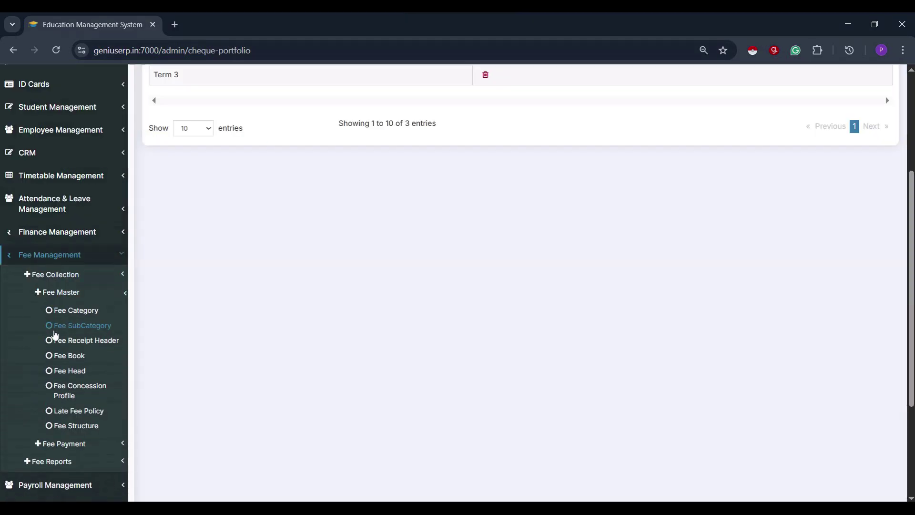
left_click(57, 446)
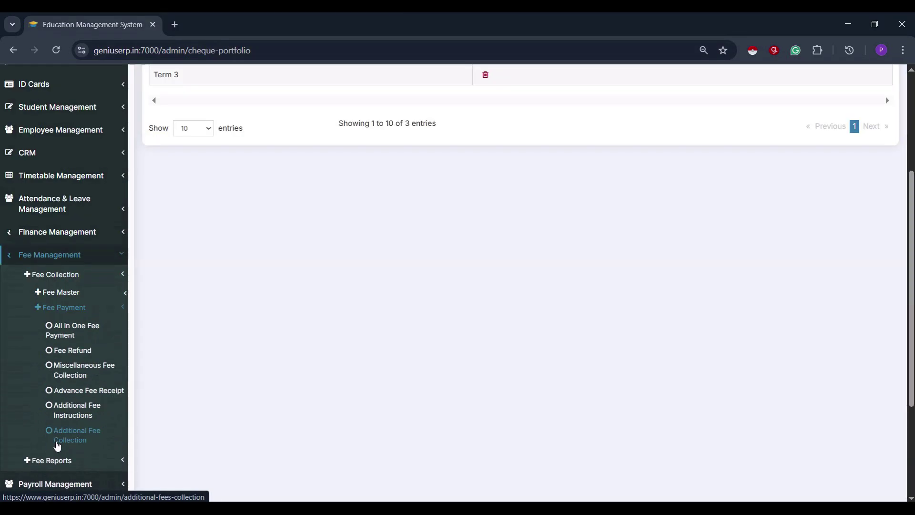
left_click(55, 465)
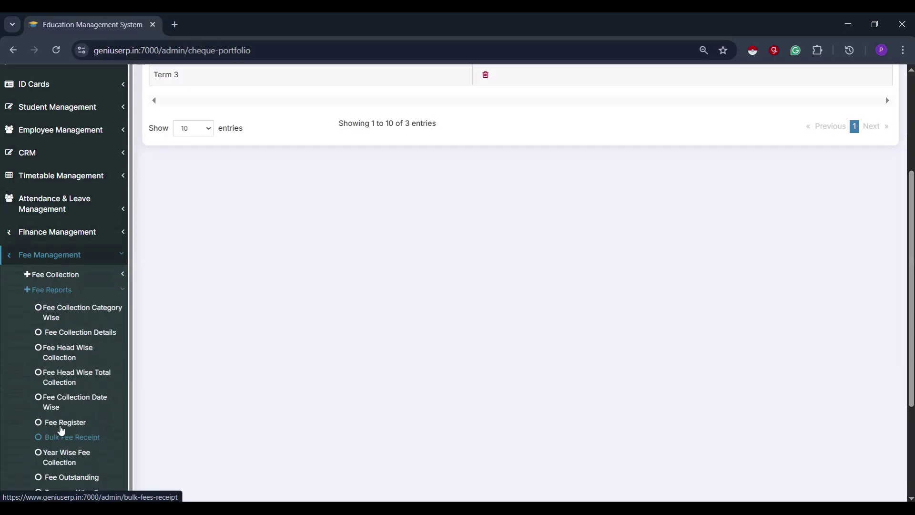
- View the Fee Category listing and open Fee SubCategory in the Fee Master section of Fee Collection
left_click(60, 281)
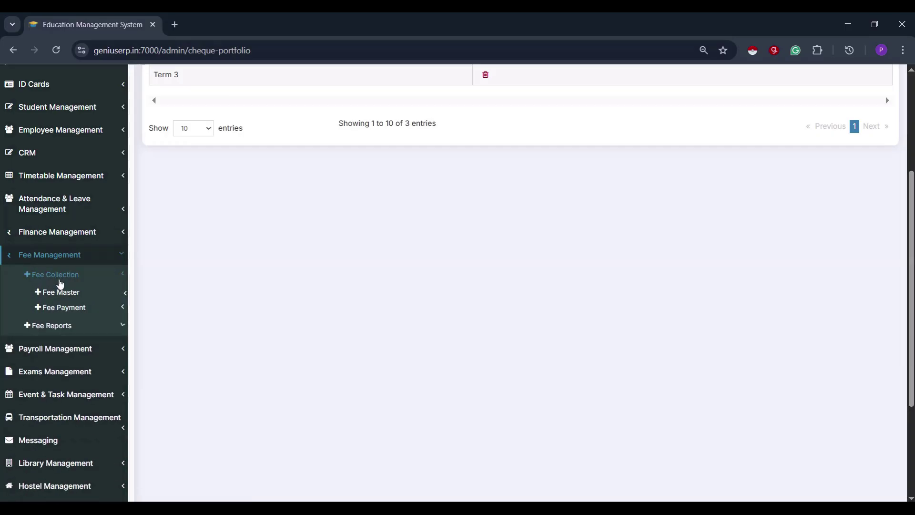
left_click(62, 294)
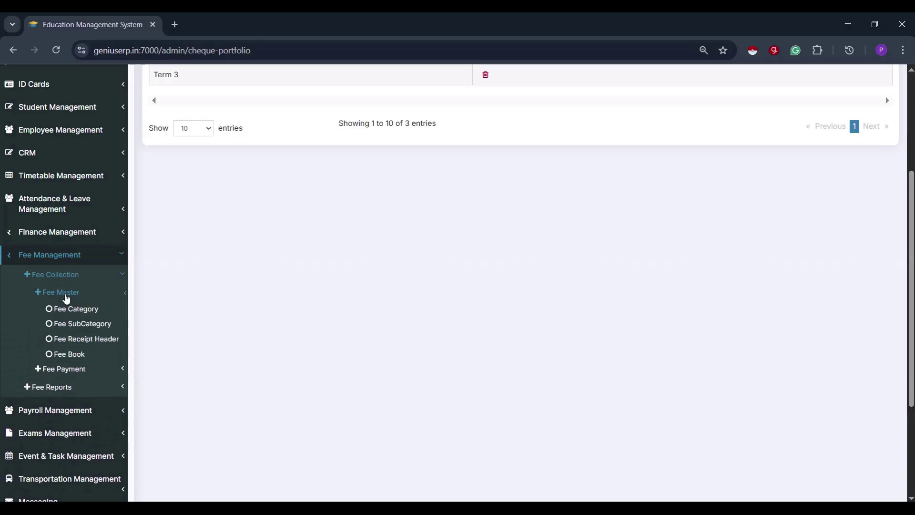
left_click(86, 317)
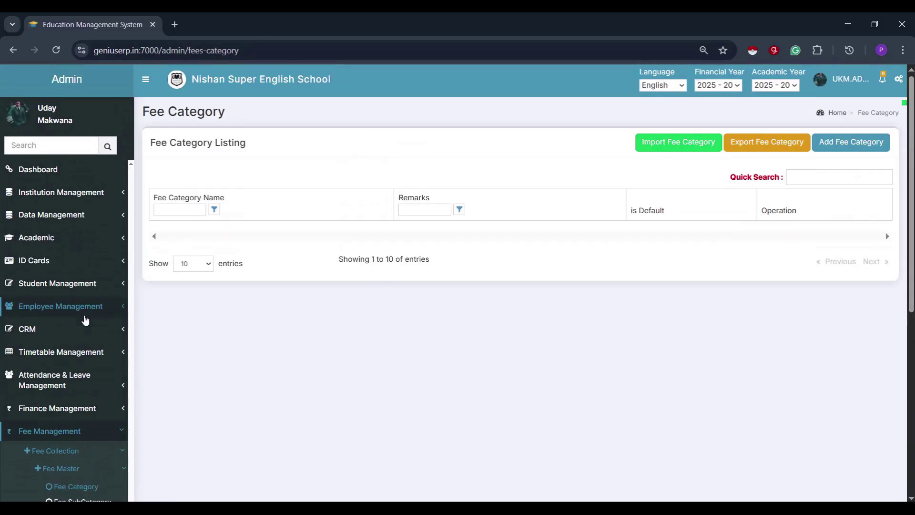
scroll(88, 358, "down", 3)
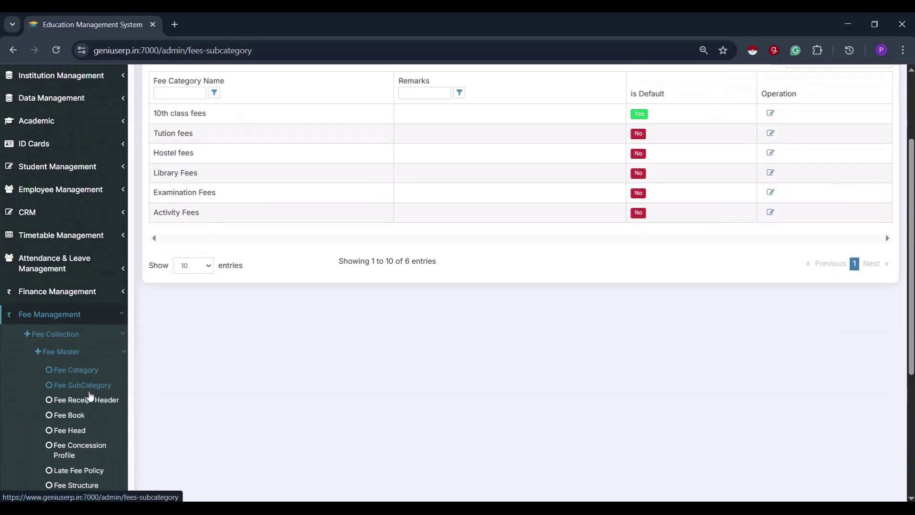
left_click(88, 386)
- View the Fee Receipt Header list and open the Fee Book page
scroll(94, 460, "down", 4)
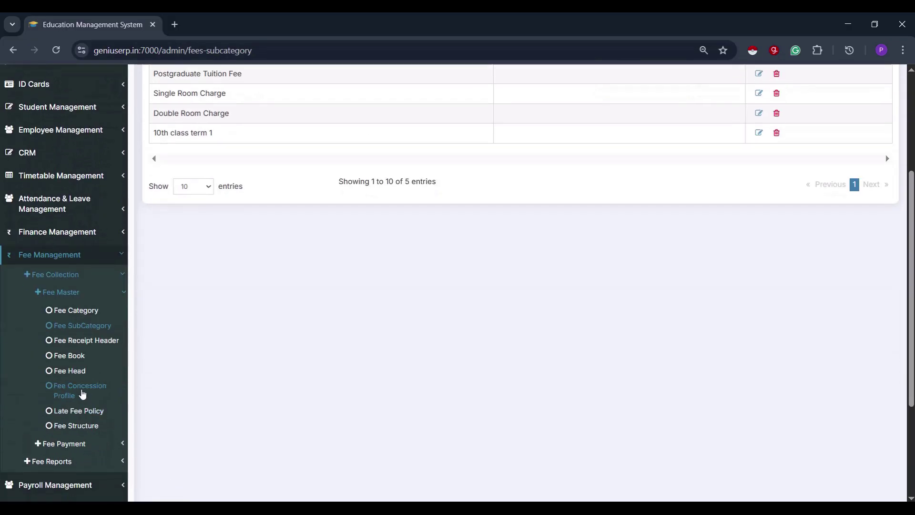
left_click(75, 371)
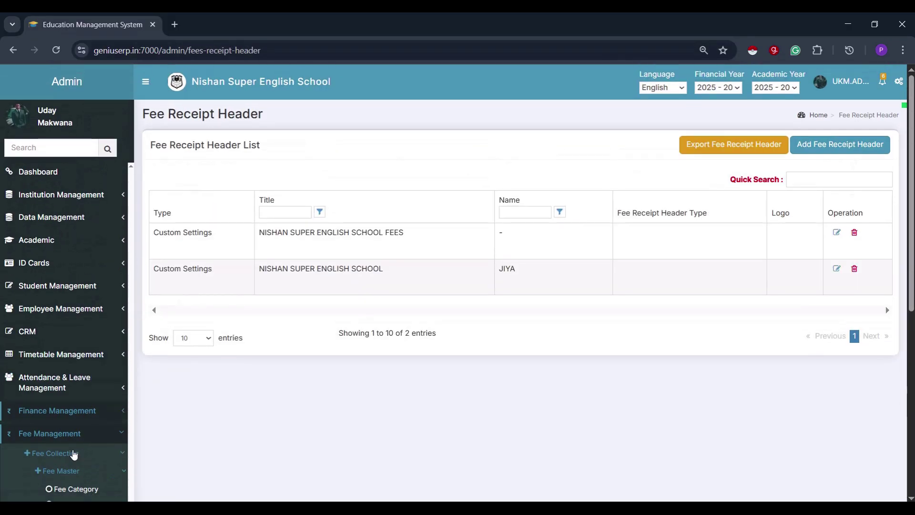
scroll(75, 465, "down", 4)
left_click(71, 357)
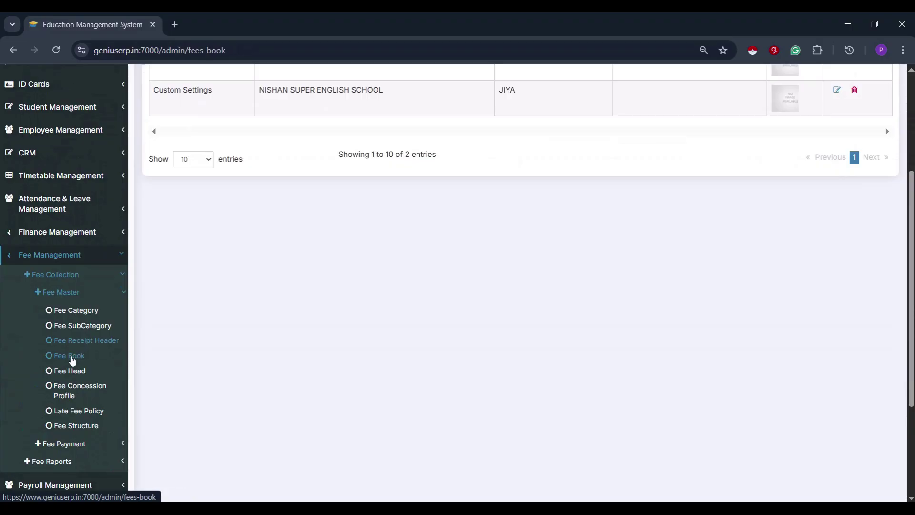
- View the Fee Structure listing for academic year 2025 - 2026 and the Fee Concession Profile listing
scroll(73, 360, "down", 5)
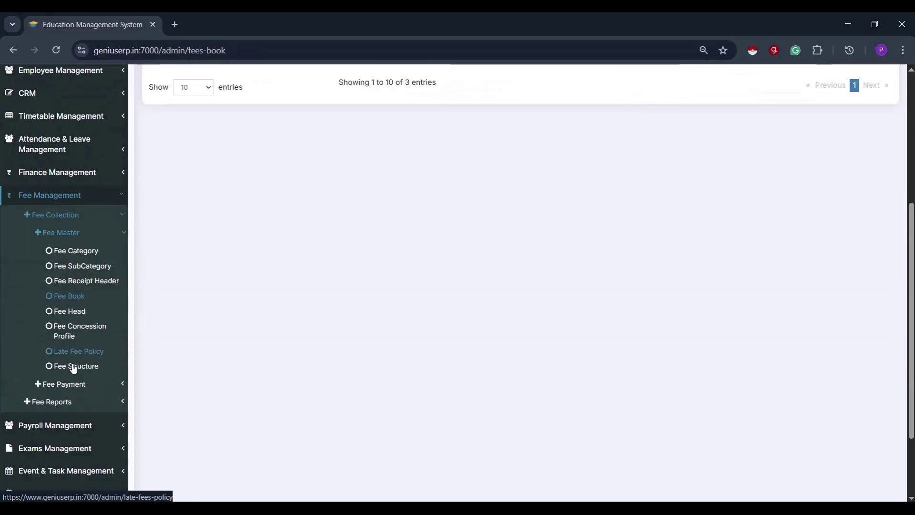
left_click(71, 367)
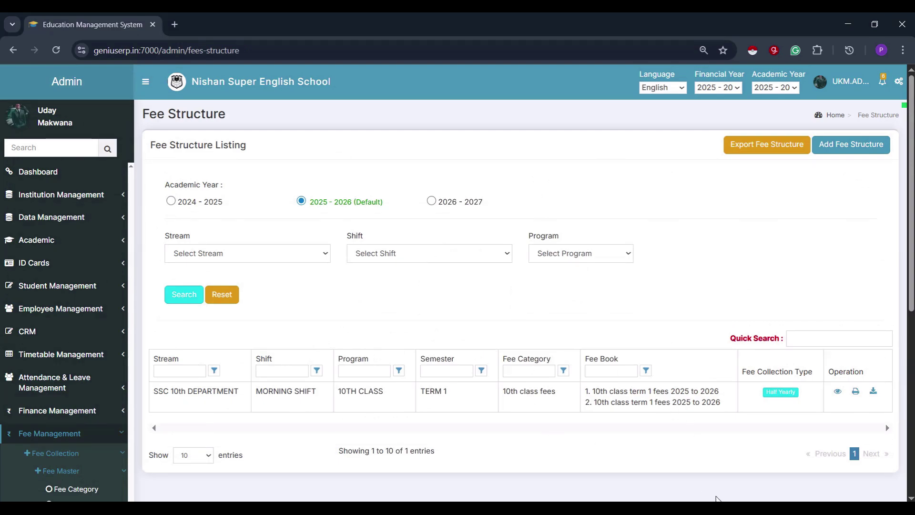
scroll(72, 352, "down", 5)
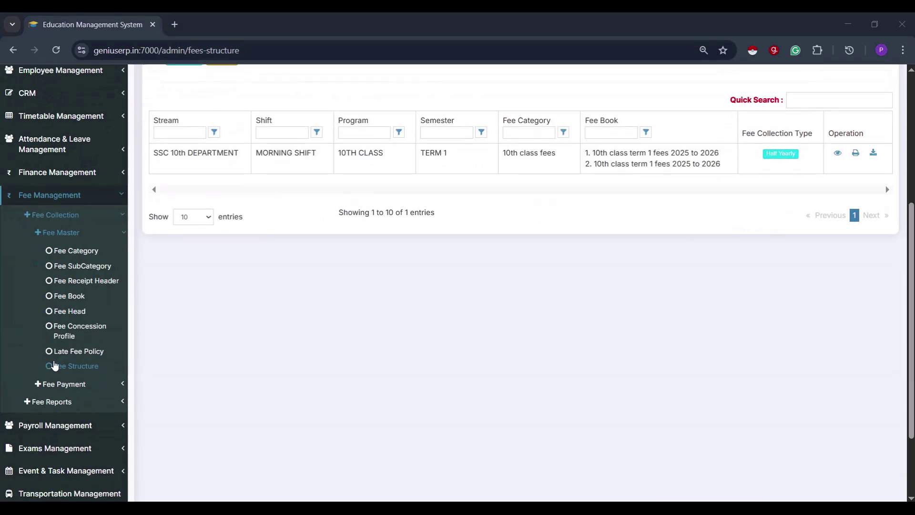
left_click(67, 327)
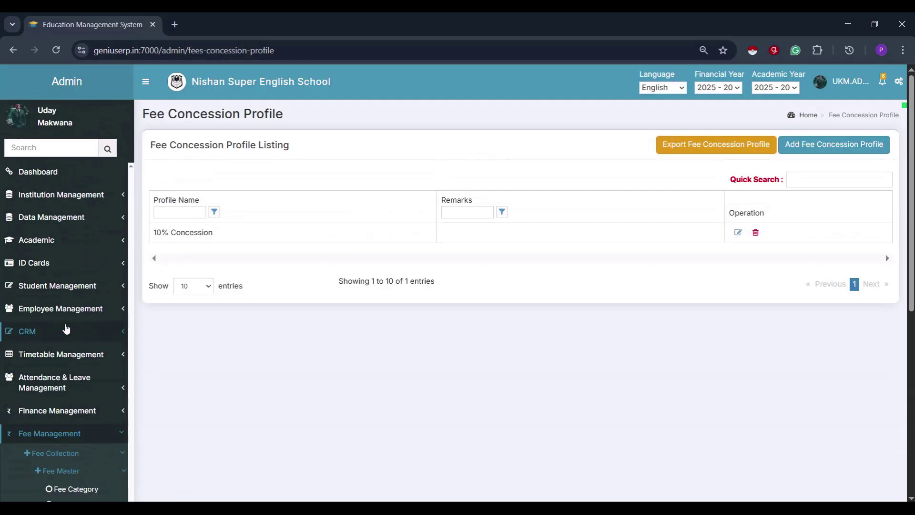
- Open Late Fee Policy and look through the All in One Fee Payment listing
scroll(65, 329, "down", 5)
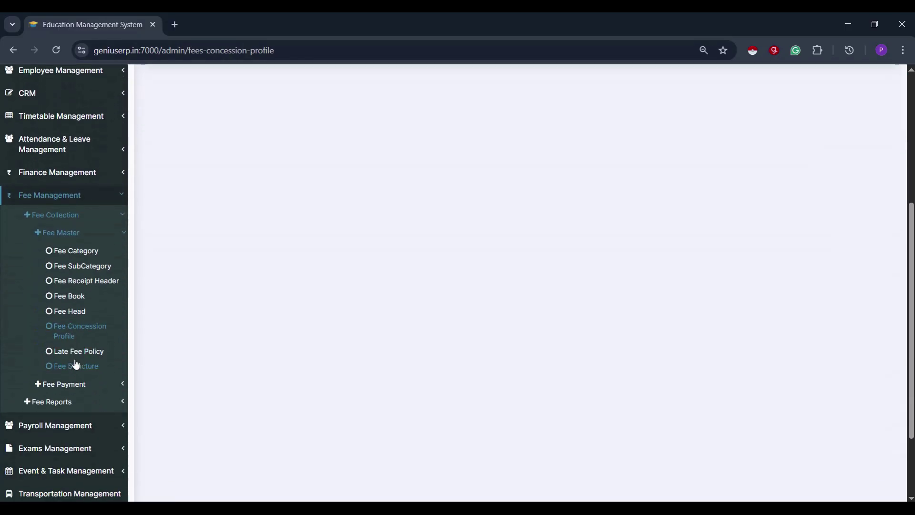
left_click(77, 353)
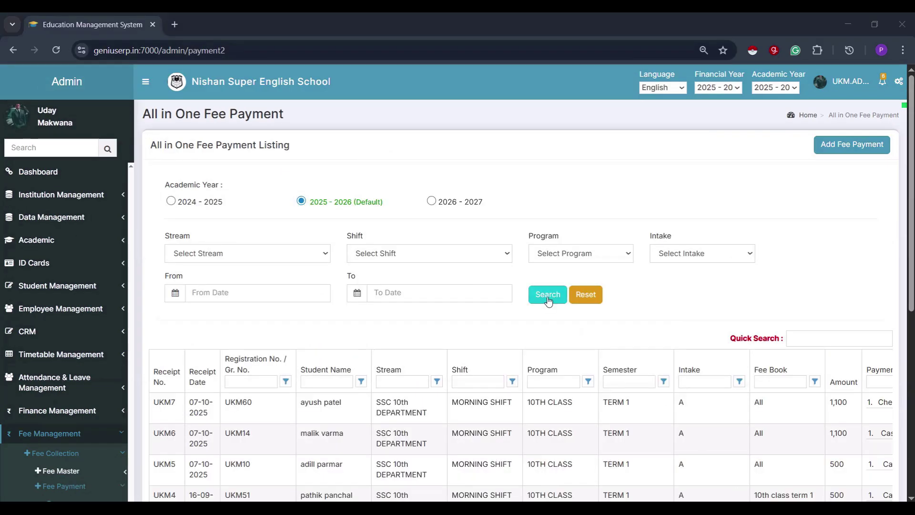
scroll(548, 303, "down", 4)
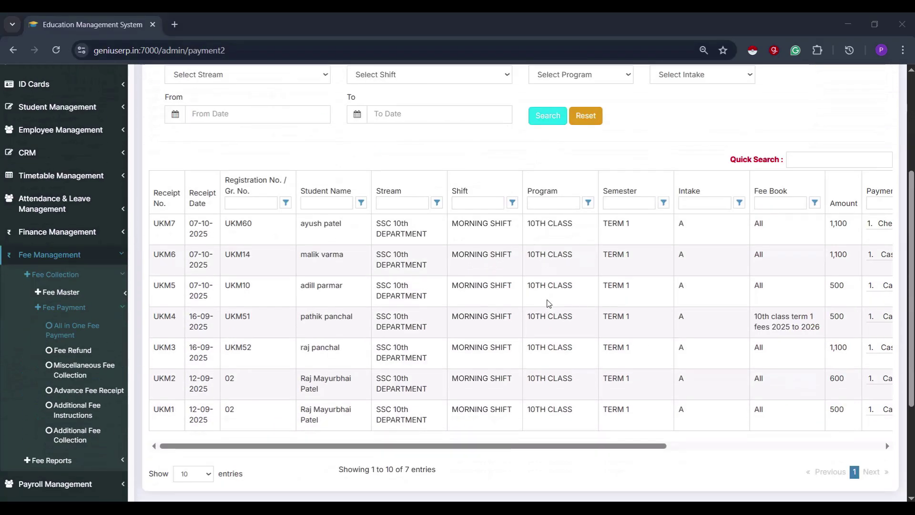
- Review the All in One Fee Payment listing and open the form for adding a fee payment
scroll(548, 303, "down", 1)
scroll(548, 303, "up", 5)
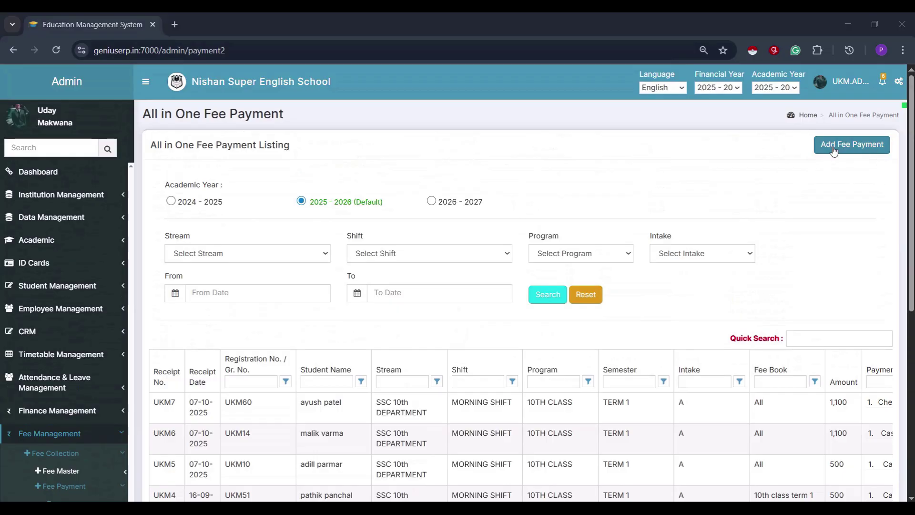
left_click(851, 146)
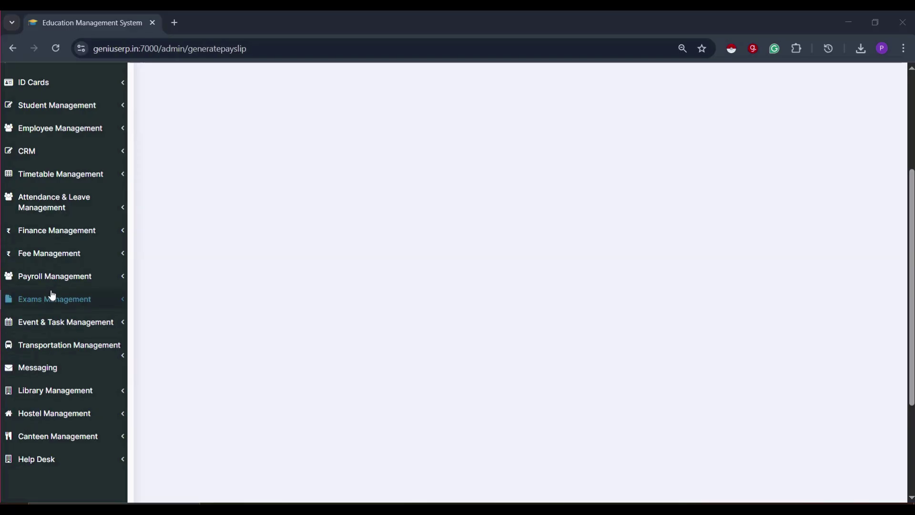
- Open Exam Settings under Exams Management and look through the default grade and ranking sections
left_click(52, 295)
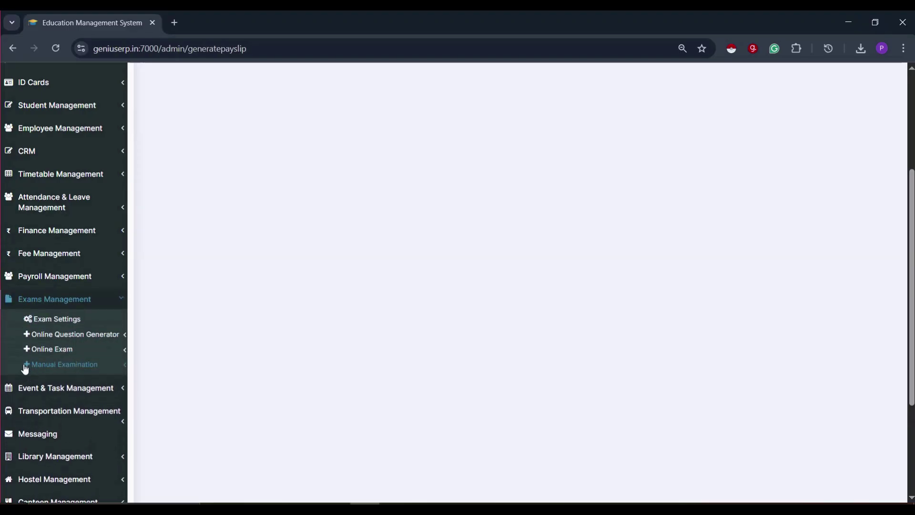
left_click(39, 317)
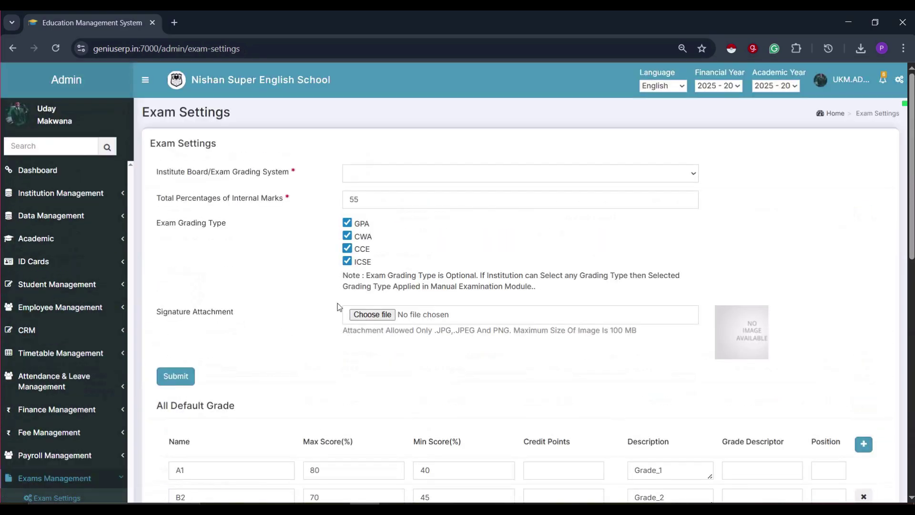
scroll(338, 310, "down", 7)
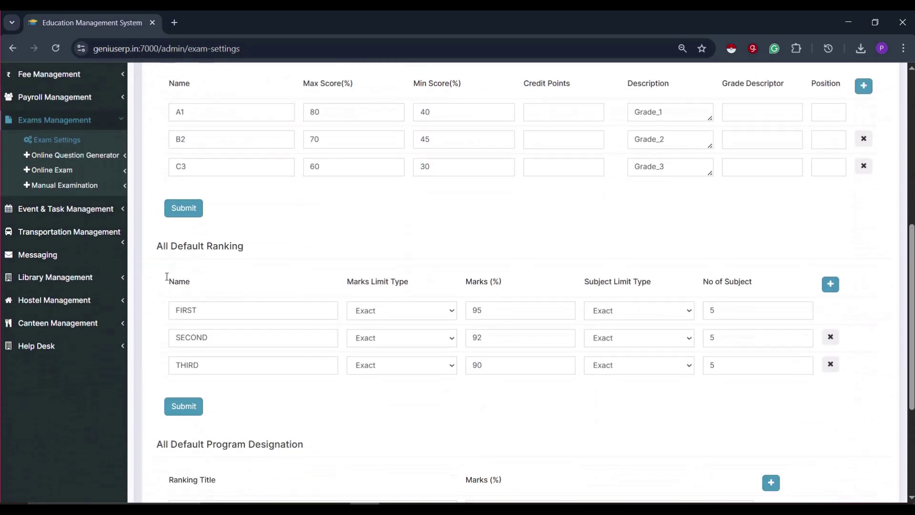
- View the MATHS question paper in the Question Paper Generator and return to the Question Paper Listing
left_click(54, 158)
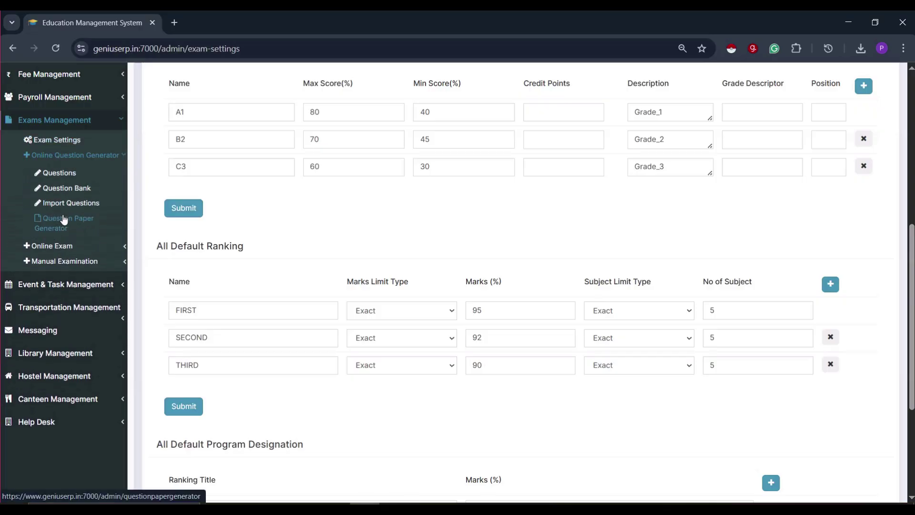
left_click(65, 220)
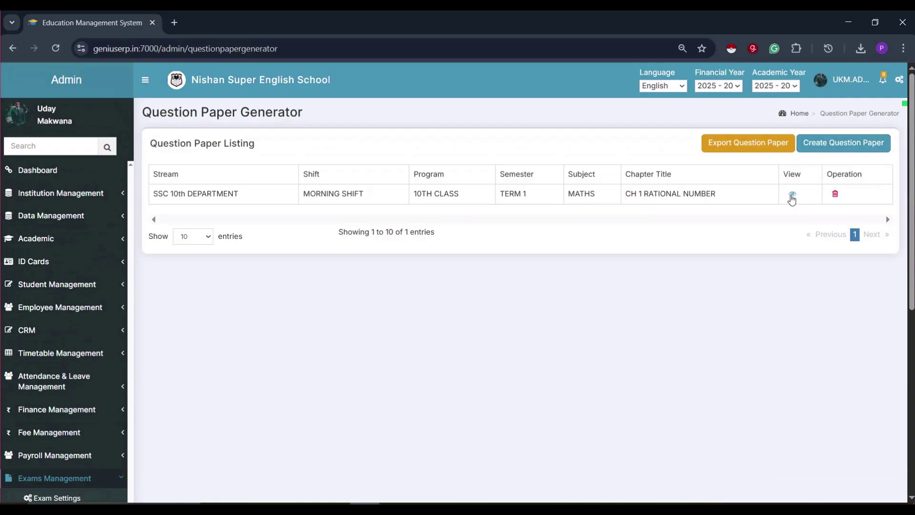
left_click(792, 196)
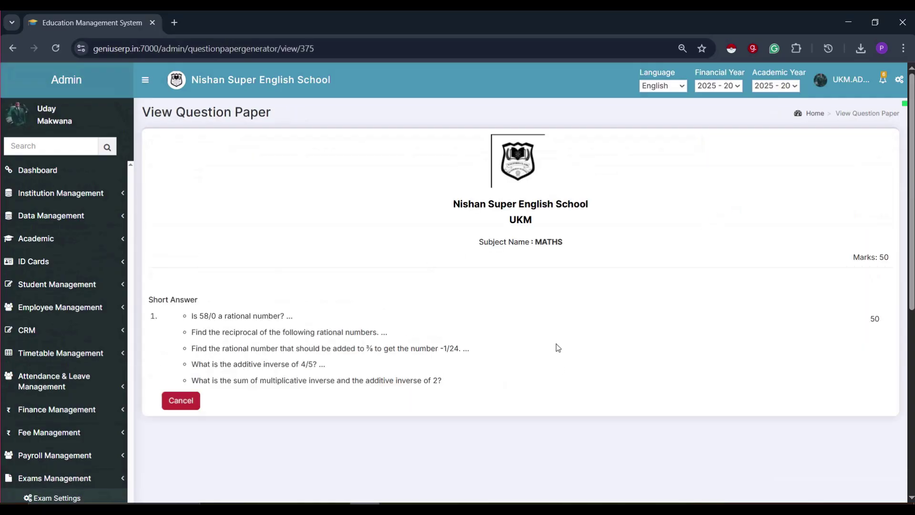
scroll(457, 331, "down", 5)
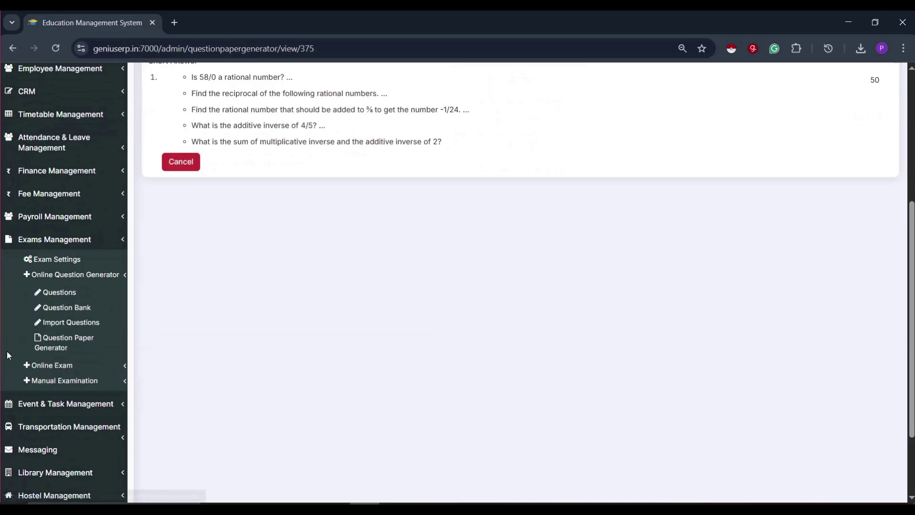
left_click(55, 347)
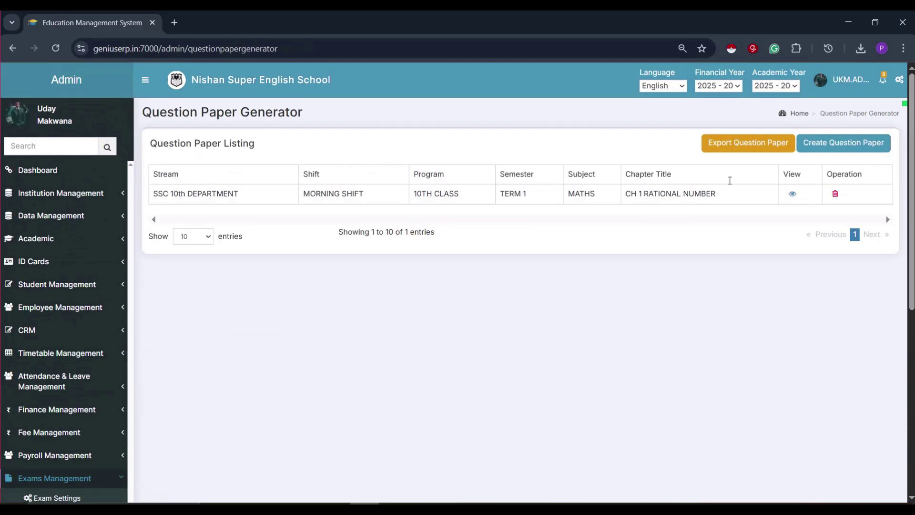
- Open the Exam Group listing in the Manual Examination section of Exams Management
scroll(101, 349, "down", 4)
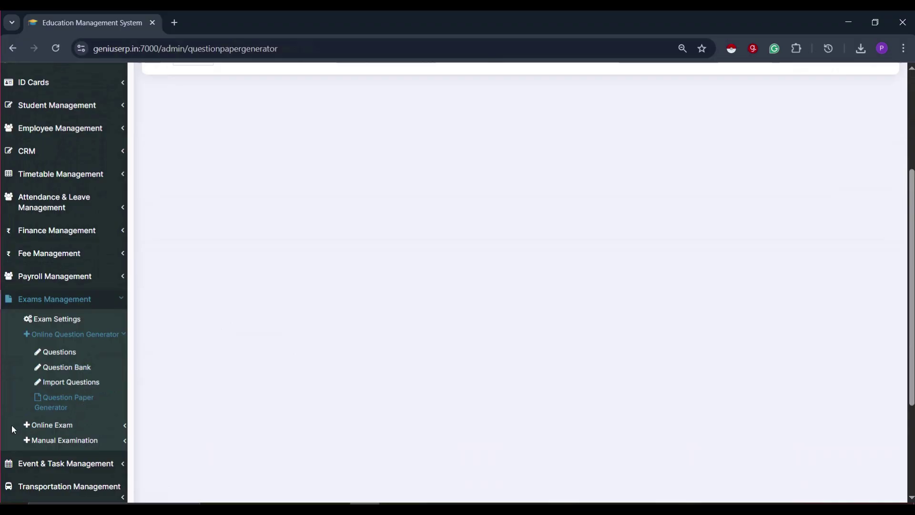
left_click(54, 441)
left_click(57, 443)
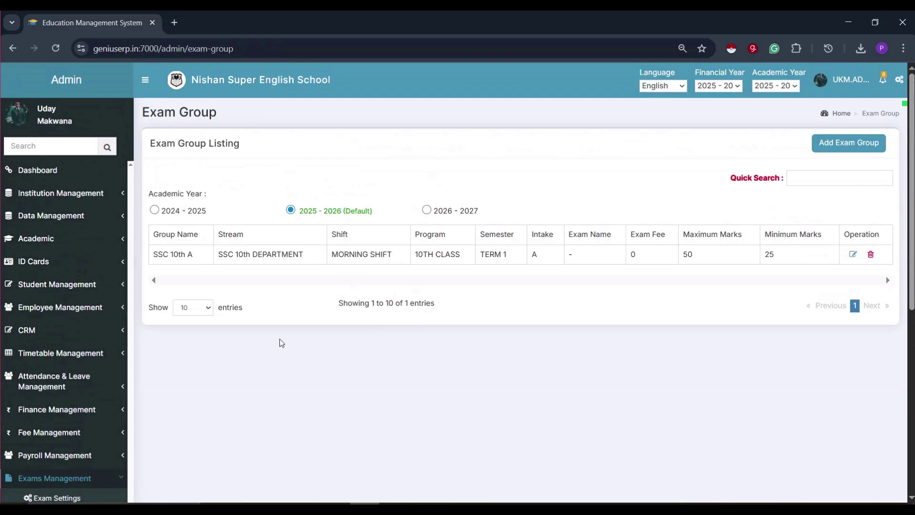
- View the Exam Result Marking listing and expand CCE Reports in the Reports Center of Manual Examination
scroll(298, 348, "down", 5)
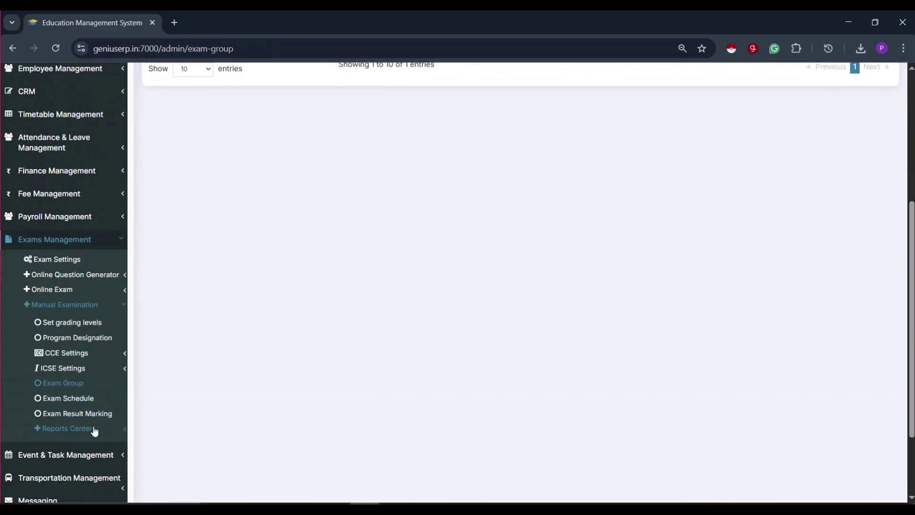
left_click(92, 418)
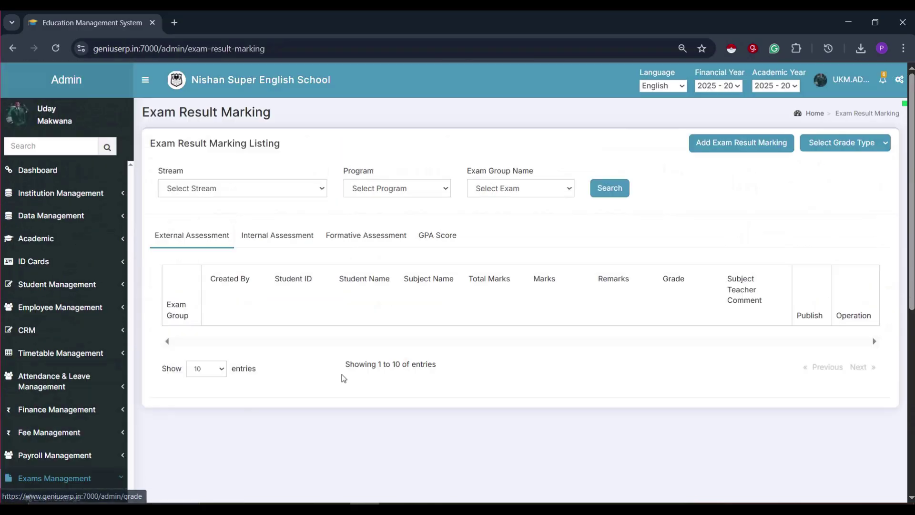
scroll(378, 365, "down", 5)
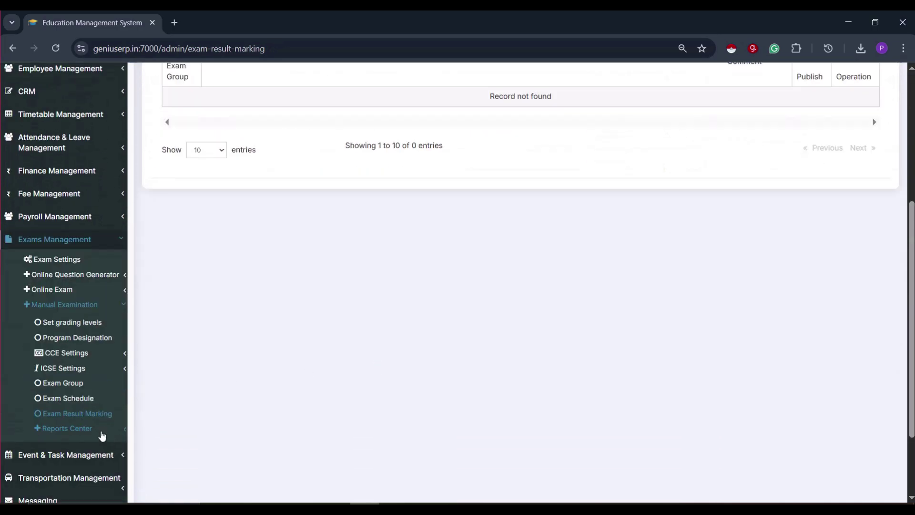
left_click(102, 428)
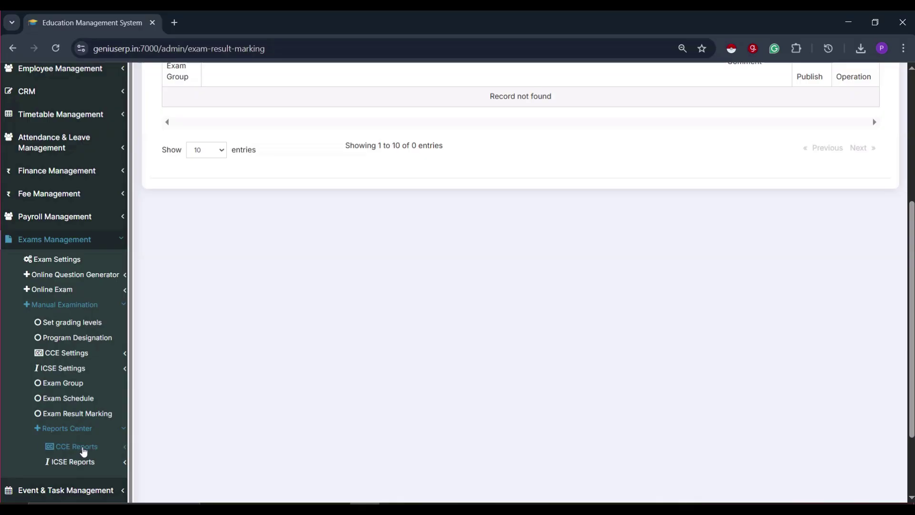
left_click(84, 451)
scroll(86, 448, "down", 2)
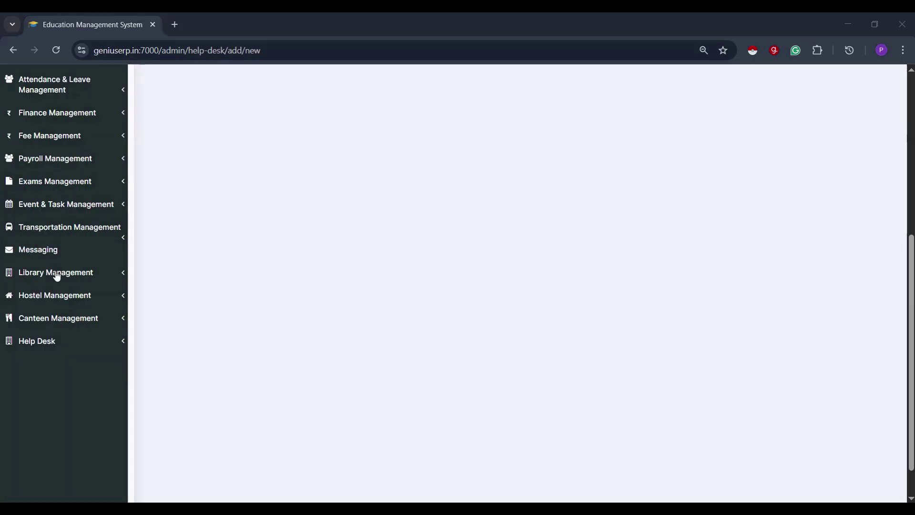
- Open Hostel Type under Hostel Management and expand the Canteen Management options
left_click(62, 296)
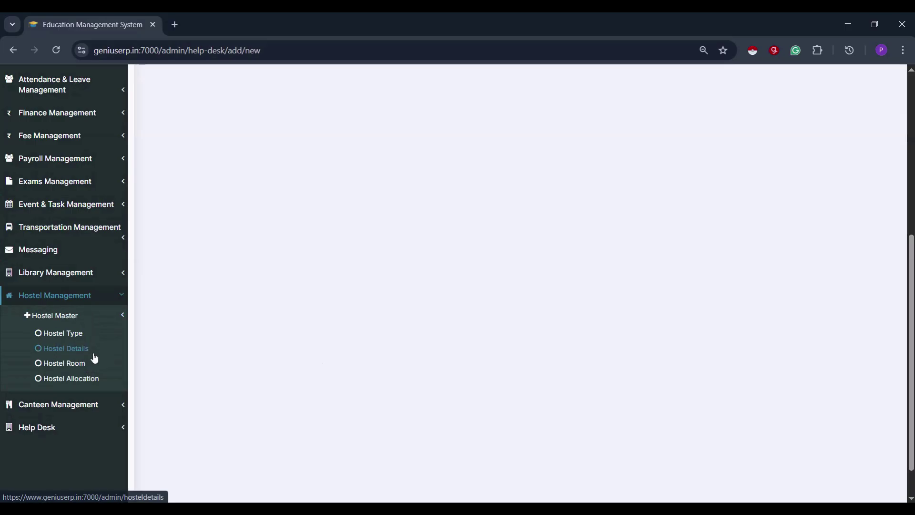
left_click(82, 334)
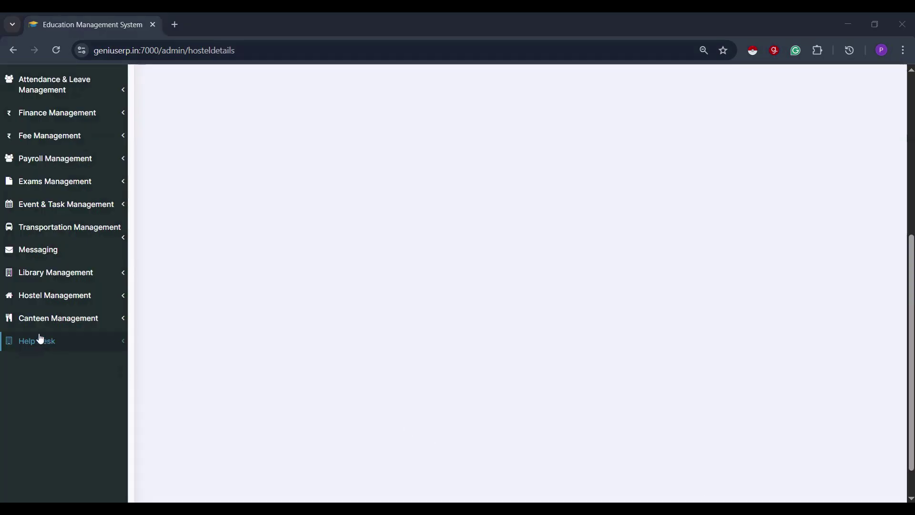
left_click(32, 319)
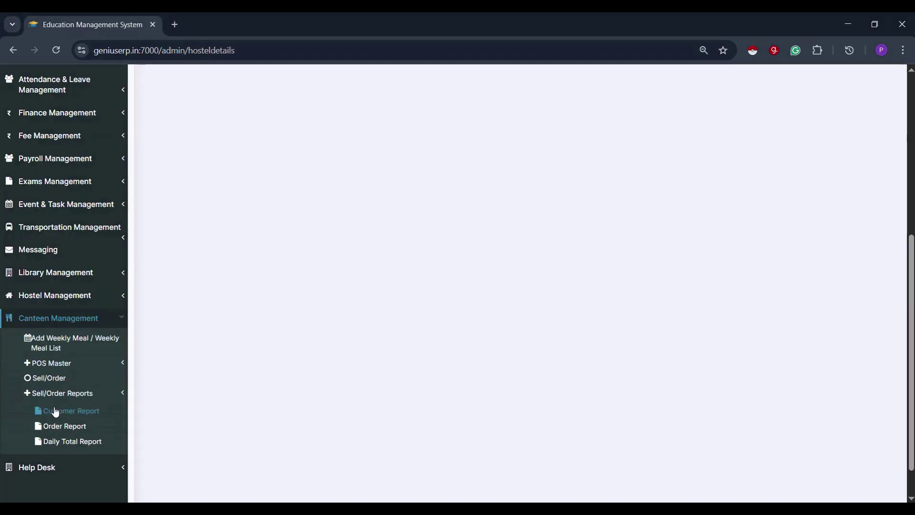